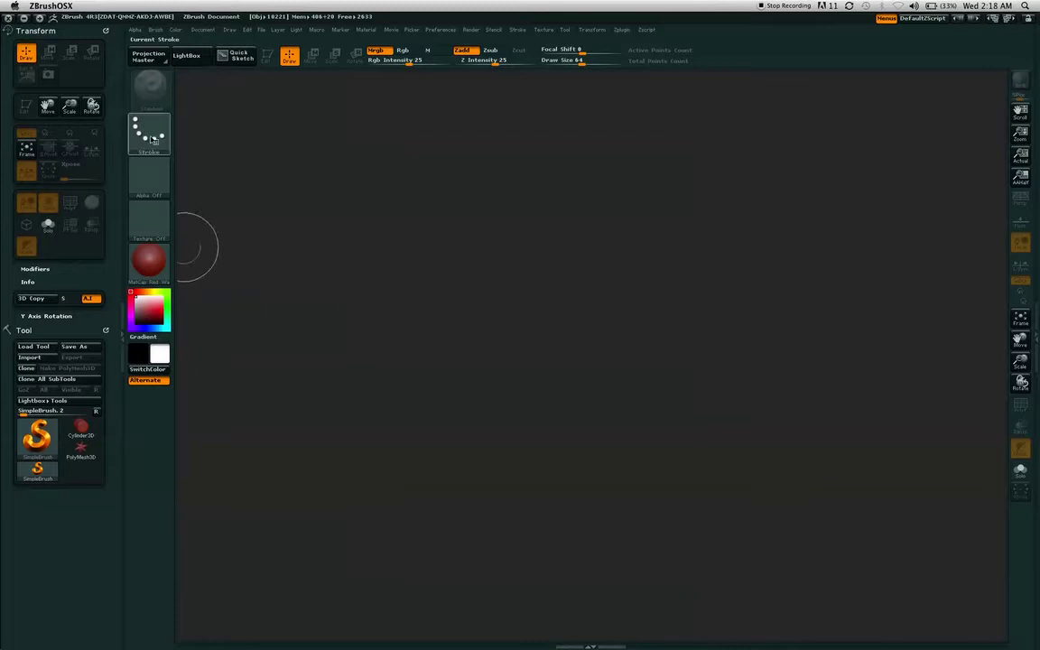
- Load the ShadowBox128 demo project from the DemoProjects folder in LightBox
{"action": "left_click", "coordinate": [189, 60]}
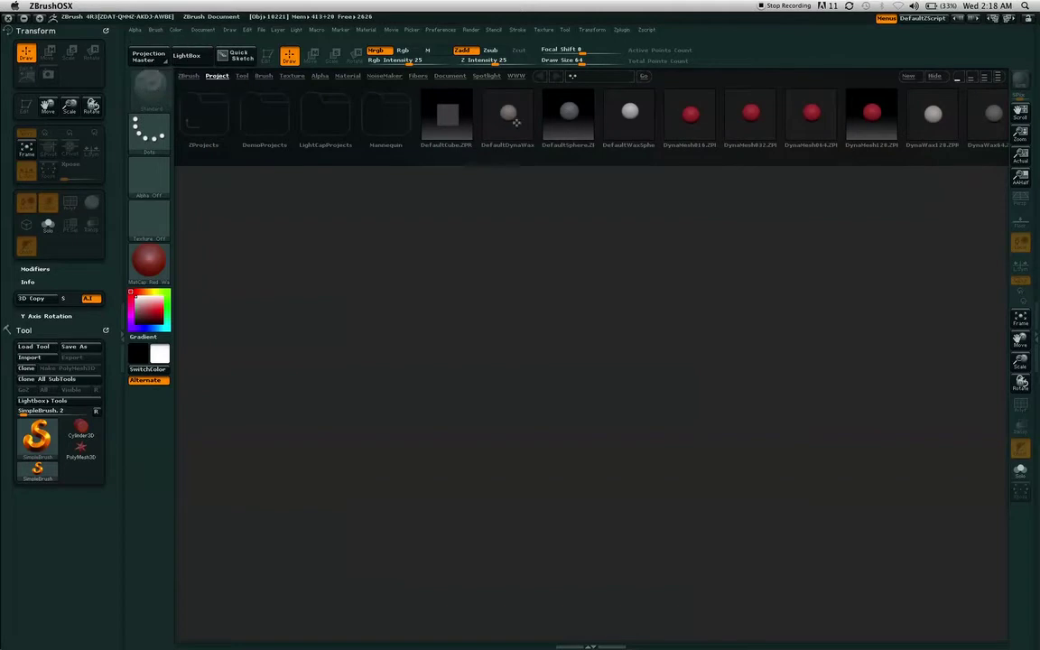
{"action": "left_click_drag", "start_coordinate": [474, 131], "coordinate": [510, 83]}
{"action": "left_click_drag", "start_coordinate": [473, 139], "coordinate": [550, 136]}
{"action": "left_click", "coordinate": [242, 76]}
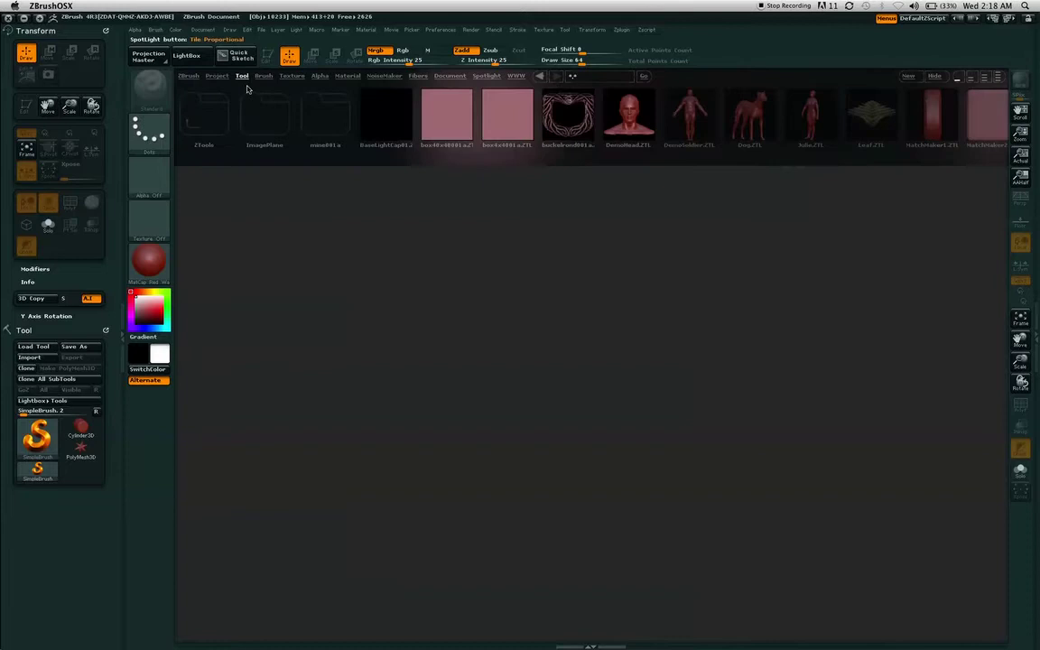
{"action": "left_click", "coordinate": [217, 76]}
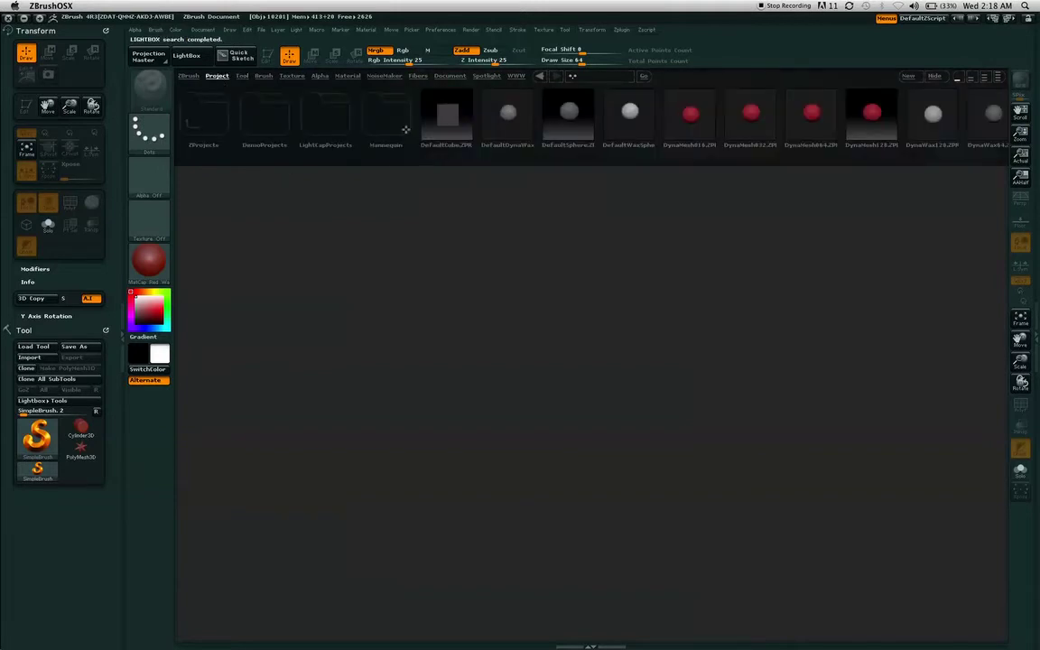
{"action": "left_click", "coordinate": [405, 129]}
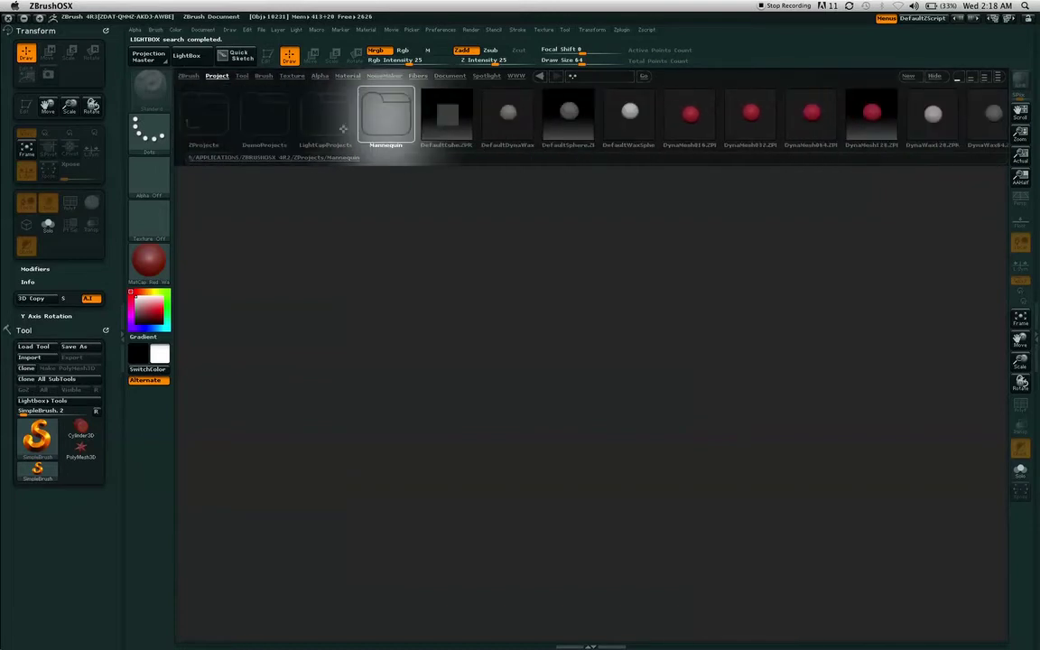
{"action": "left_click", "coordinate": [272, 127]}
{"action": "double_click", "coordinate": [231, 124]}
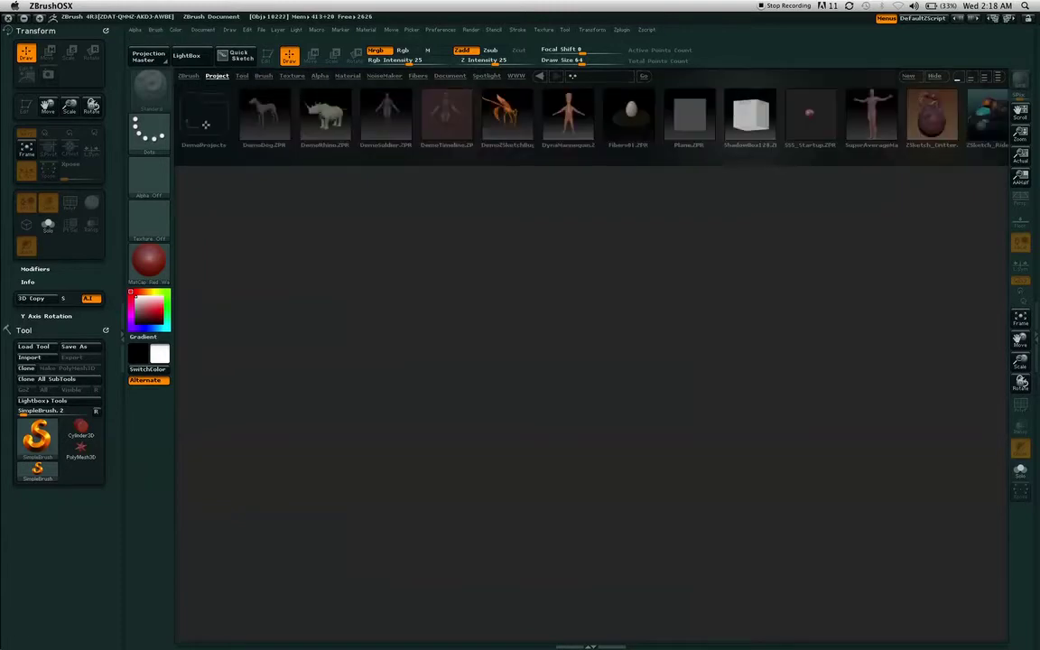
{"action": "left_click", "coordinate": [758, 115]}
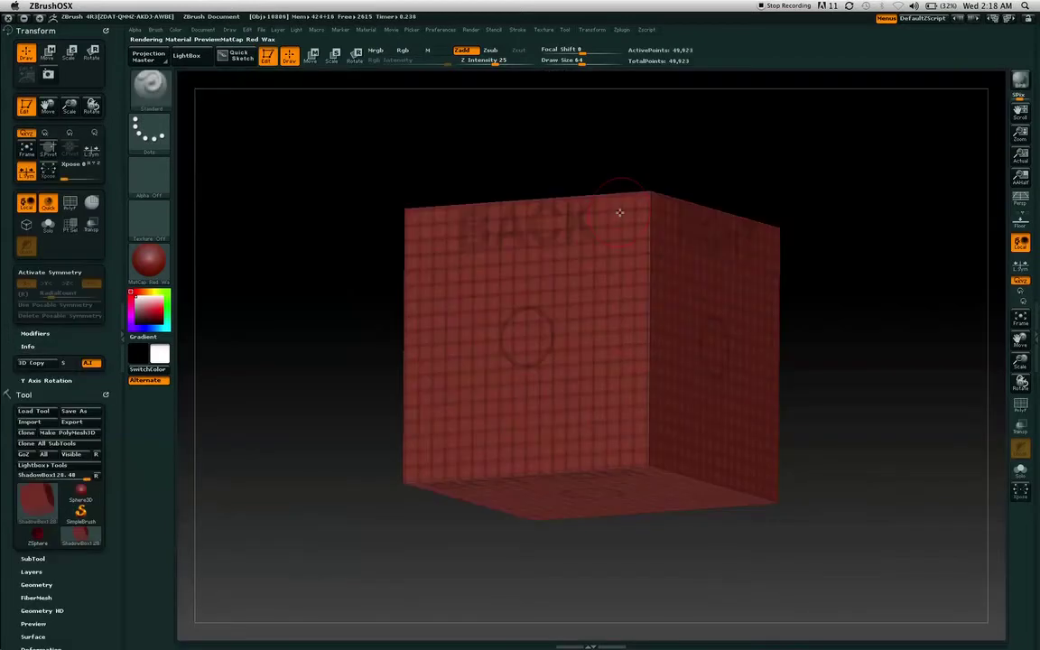
- Remove the gradient from the document background so the canvas is a flat dark grey
{"action": "left_click", "coordinate": [202, 30]}
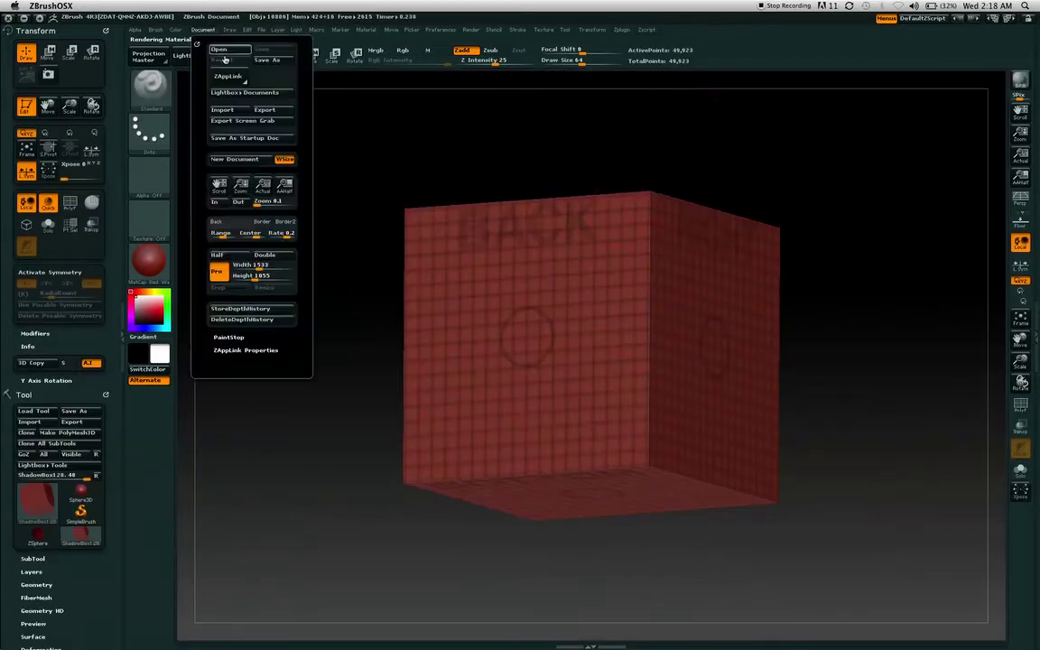
{"action": "mouse_move", "coordinate": [282, 238]}
{"action": "left_mouse_down"}
{"action": "mouse_move", "coordinate": [265, 242]}
{"action": "mouse_move", "coordinate": [282, 236]}
{"action": "left_mouse_up"}
{"action": "left_click_drag", "start_coordinate": [776, 185], "coordinate": [849, 190]}
- Apply the SkinShade4 material to the shadow box
{"action": "left_click", "coordinate": [155, 269]}
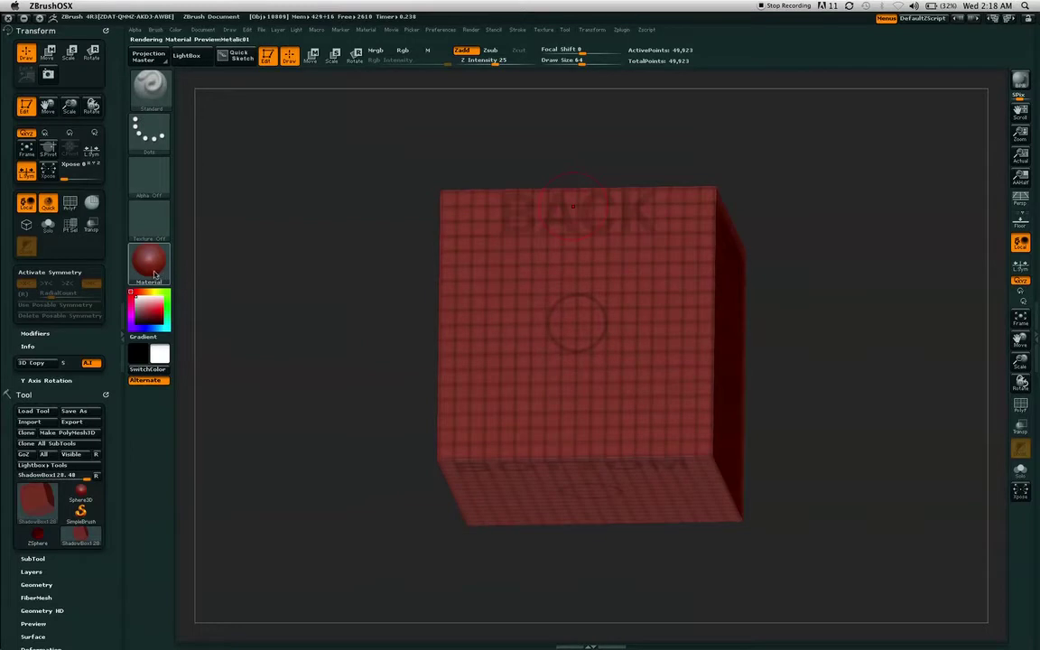
{"action": "left_click", "coordinate": [151, 264]}
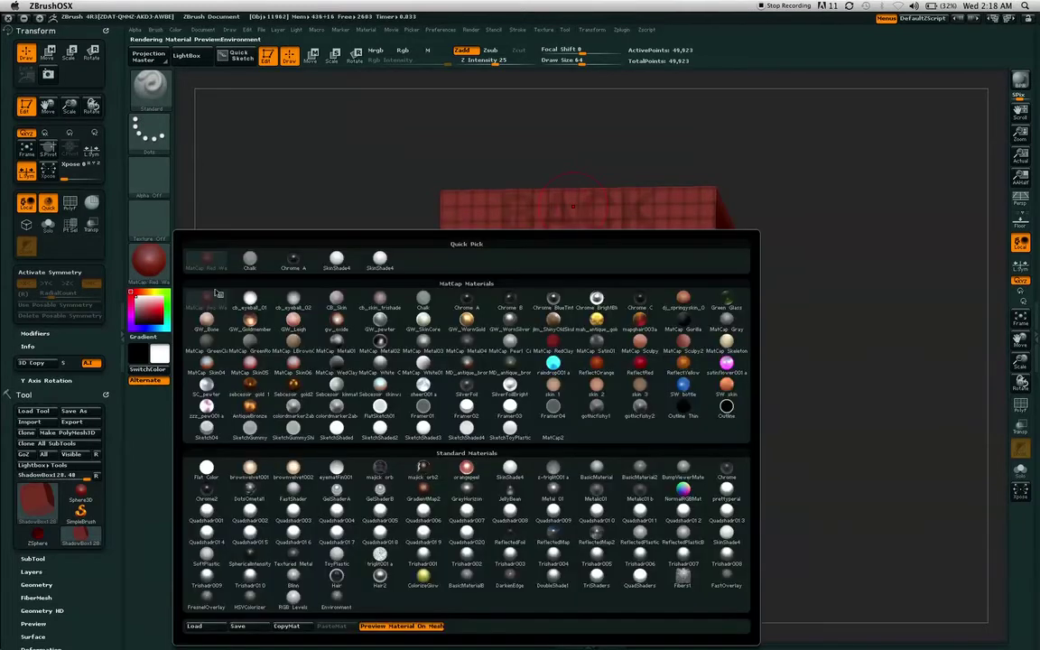
{"action": "left_click", "coordinate": [335, 262]}
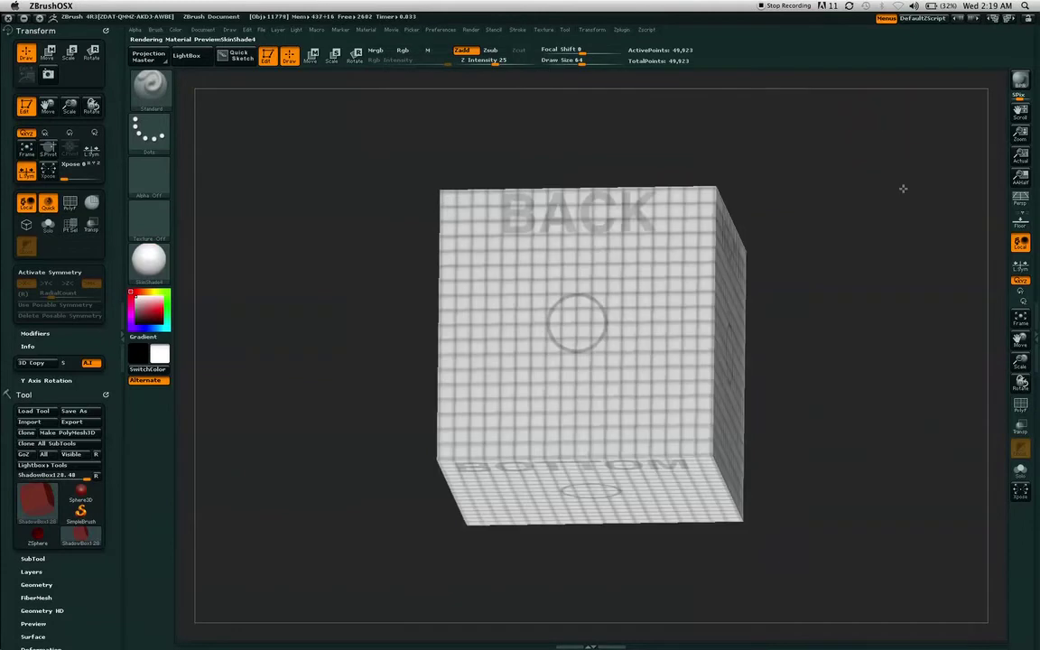
- Reduce the brush draw size to 45, with both the back and right planes of the box in view
{"action": "left_click_drag", "start_coordinate": [903, 189], "coordinate": [835, 140]}
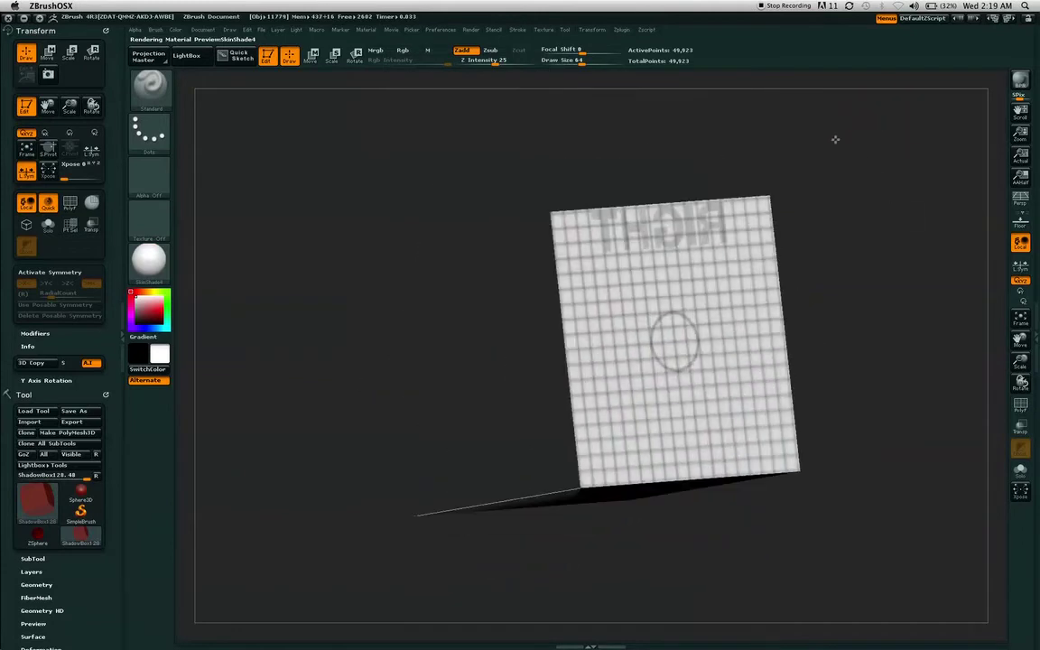
{"action": "left_click_drag", "start_coordinate": [587, 147], "coordinate": [654, 154]}
{"action": "left_click_drag", "start_coordinate": [875, 186], "coordinate": [875, 193], "text": "alt"}
{"action": "left_click_drag", "start_coordinate": [580, 63], "coordinate": [574, 63]}
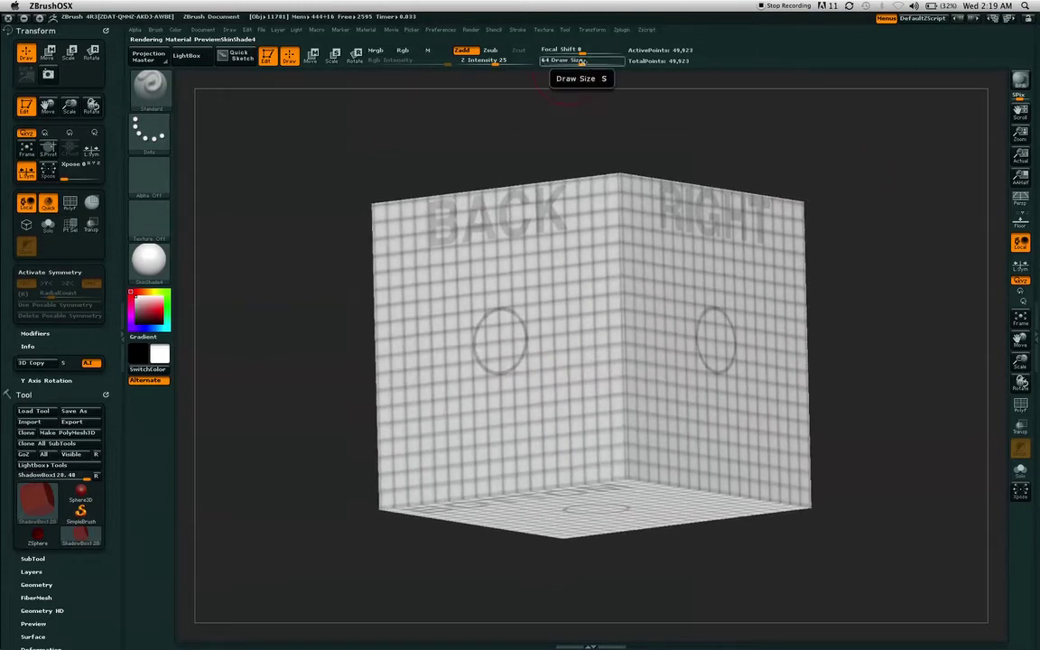
- Examine the back, right and bottom planes of the shadow box from several angles, ending squarely on the back plane
{"action": "left_click_drag", "start_coordinate": [852, 205], "coordinate": [873, 170]}
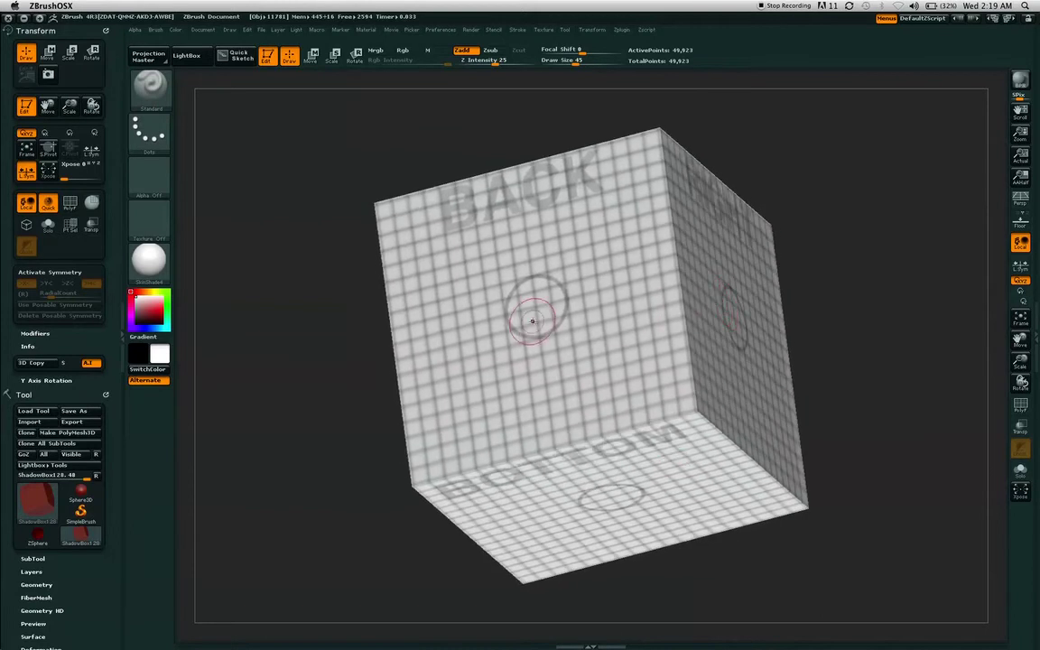
{"action": "left_click_drag", "start_coordinate": [795, 184], "coordinate": [724, 308]}
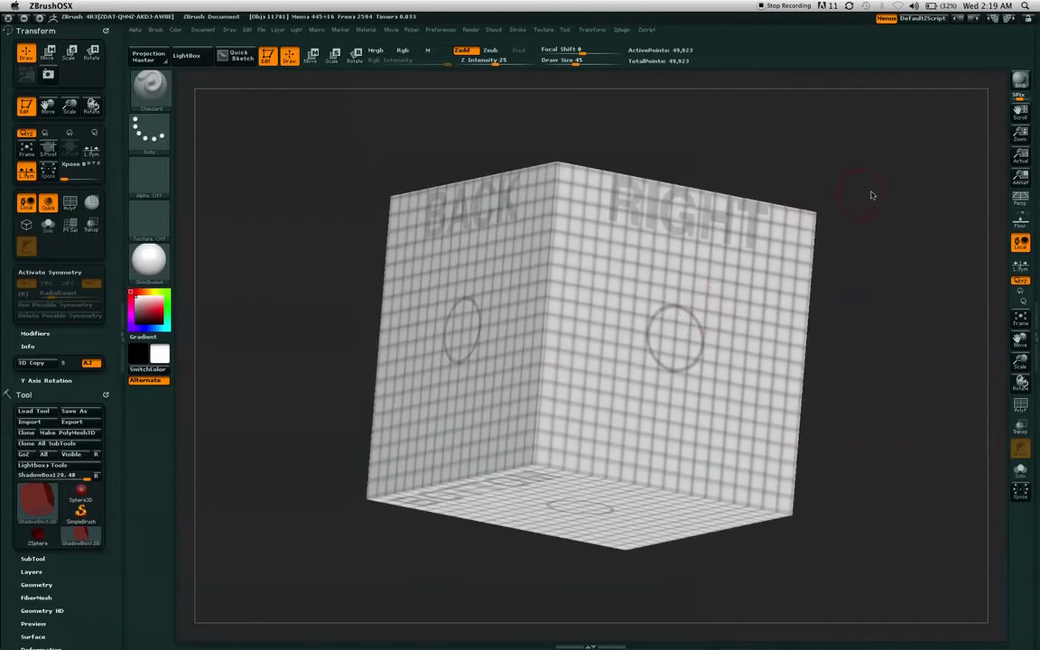
{"action": "mouse_move", "coordinate": [894, 204]}
{"action": "left_mouse_down"}
{"action": "mouse_move", "coordinate": [864, 202]}
{"action": "mouse_move", "coordinate": [877, 254]}
{"action": "mouse_move", "coordinate": [780, 334]}
{"action": "mouse_move", "coordinate": [794, 323]}
{"action": "left_mouse_up"}
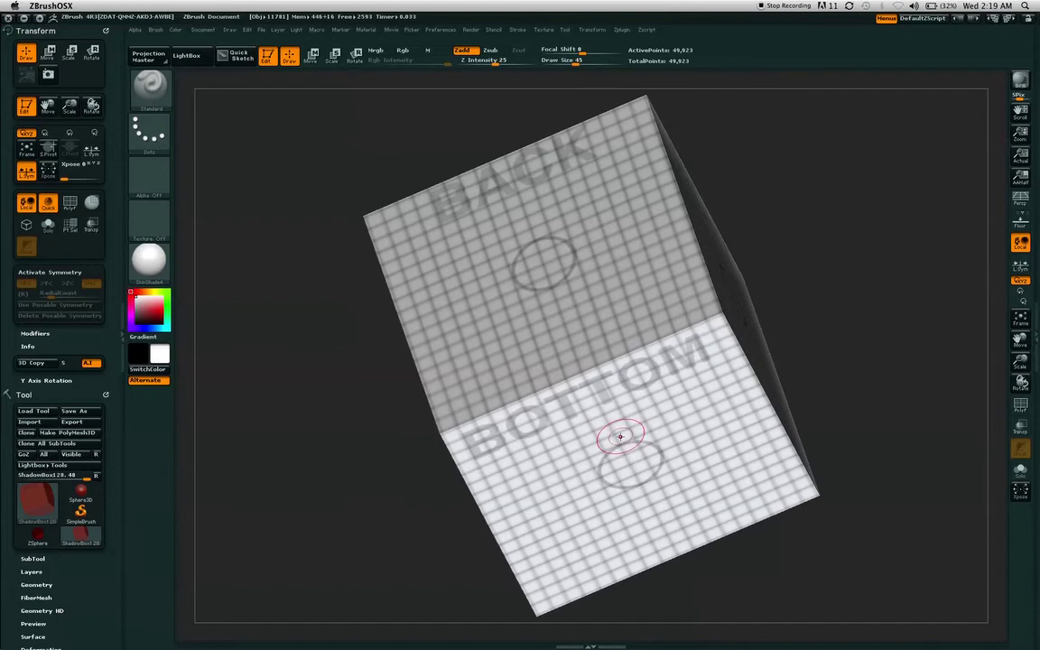
{"action": "left_click_drag", "start_coordinate": [858, 206], "coordinate": [863, 181]}
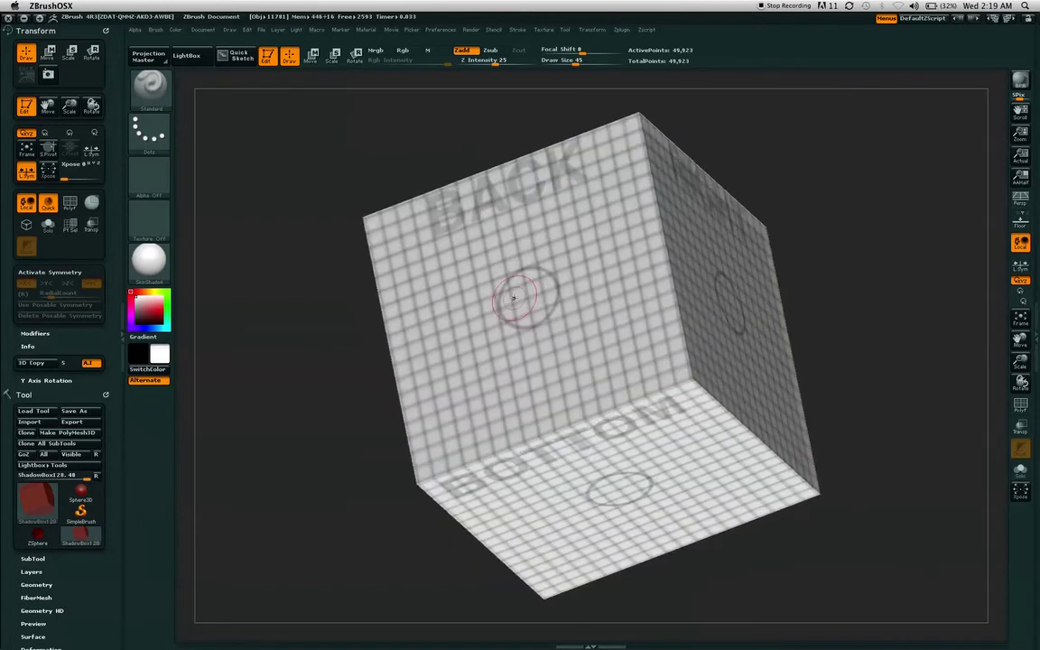
{"action": "mouse_move", "coordinate": [863, 140]}
{"action": "left_mouse_down"}
{"action": "mouse_move", "coordinate": [864, 121]}
{"action": "mouse_move", "coordinate": [874, 197]}
{"action": "mouse_move", "coordinate": [882, 187]}
{"action": "mouse_move", "coordinate": [908, 211]}
{"action": "mouse_move", "coordinate": [817, 237]}
{"action": "mouse_move", "coordinate": [890, 211]}
{"action": "mouse_move", "coordinate": [910, 215]}
{"action": "mouse_move", "coordinate": [858, 228]}
{"action": "left_mouse_up"}
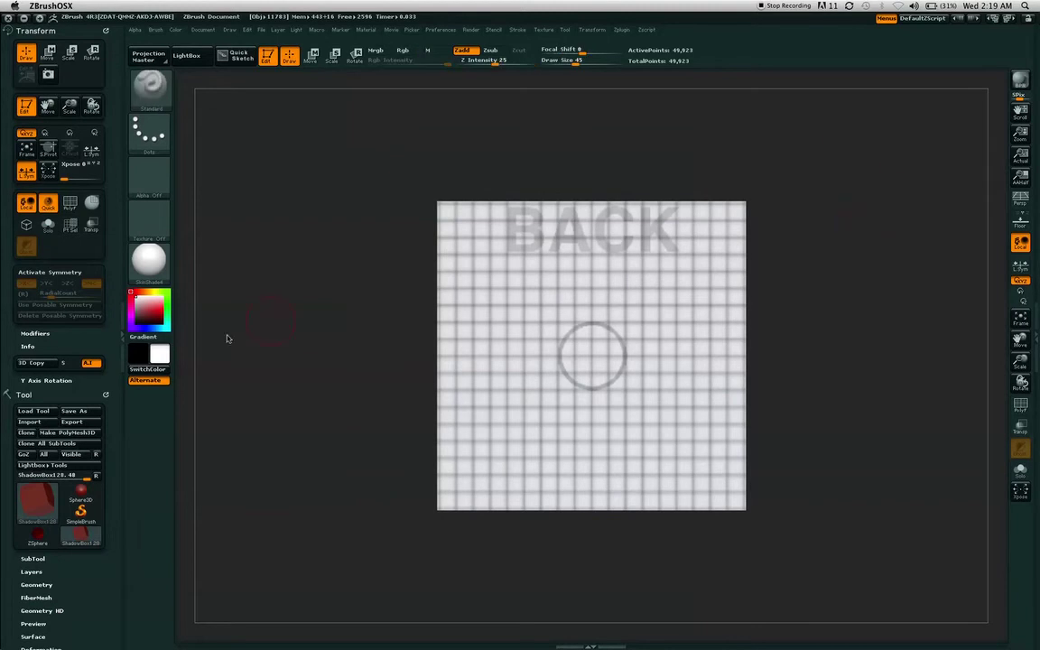
- Open the tool's Geometry section and examine its ShadowBox resolution and polish options
{"action": "left_click_drag", "start_coordinate": [110, 344], "coordinate": [111, 33]}
{"action": "left_click", "coordinate": [96, 164]}
{"action": "left_click_drag", "start_coordinate": [96, 301], "coordinate": [90, 253]}
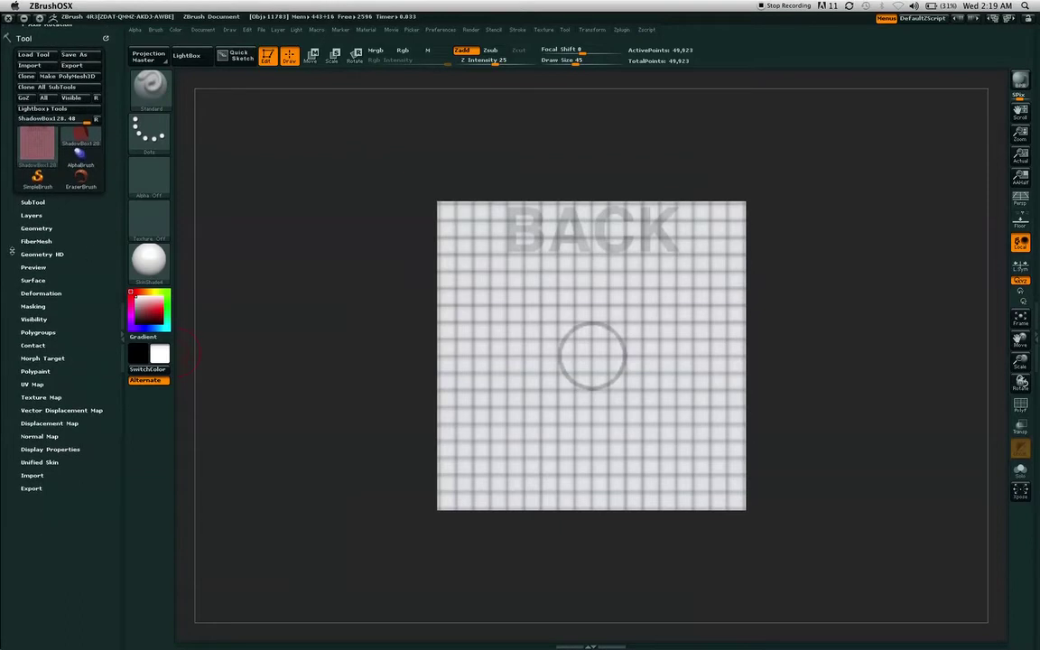
{"action": "left_click", "coordinate": [39, 227]}
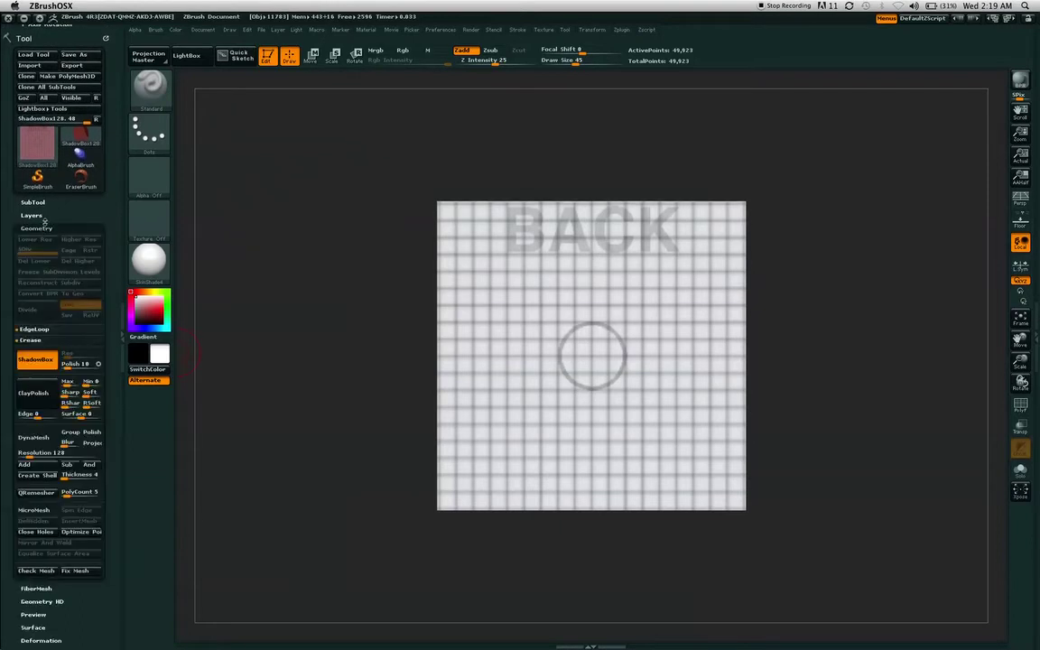
{"action": "left_click_drag", "start_coordinate": [97, 338], "coordinate": [113, 207]}
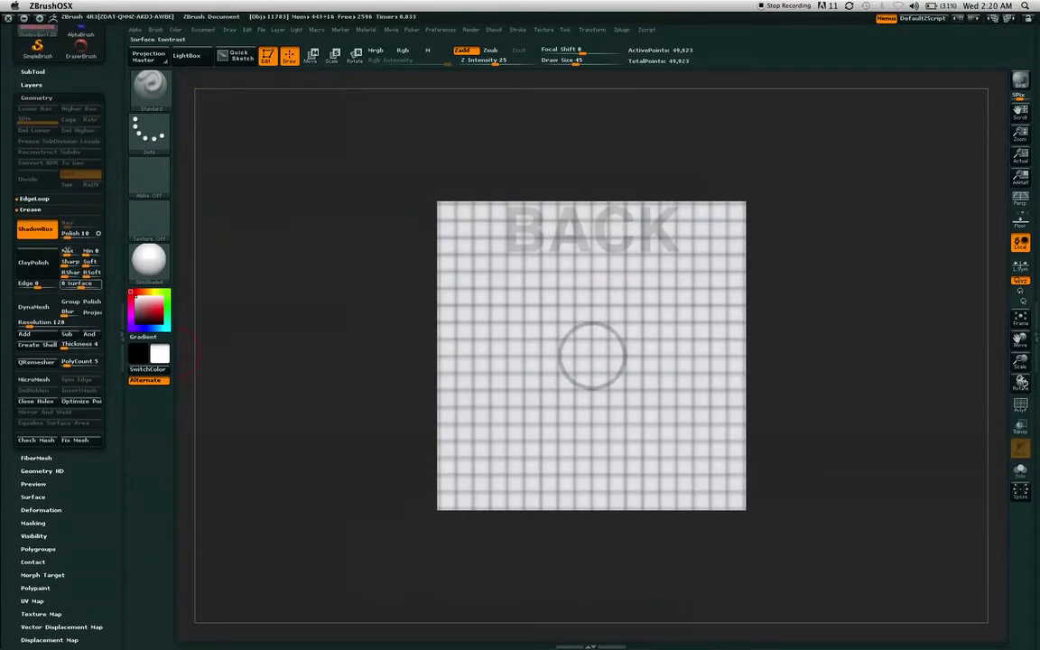
{"action": "left_click_drag", "start_coordinate": [102, 87], "coordinate": [103, 302]}
{"action": "scroll", "coordinate": [36, 159], "scroll_direction": "down", "scroll_amount": 6}
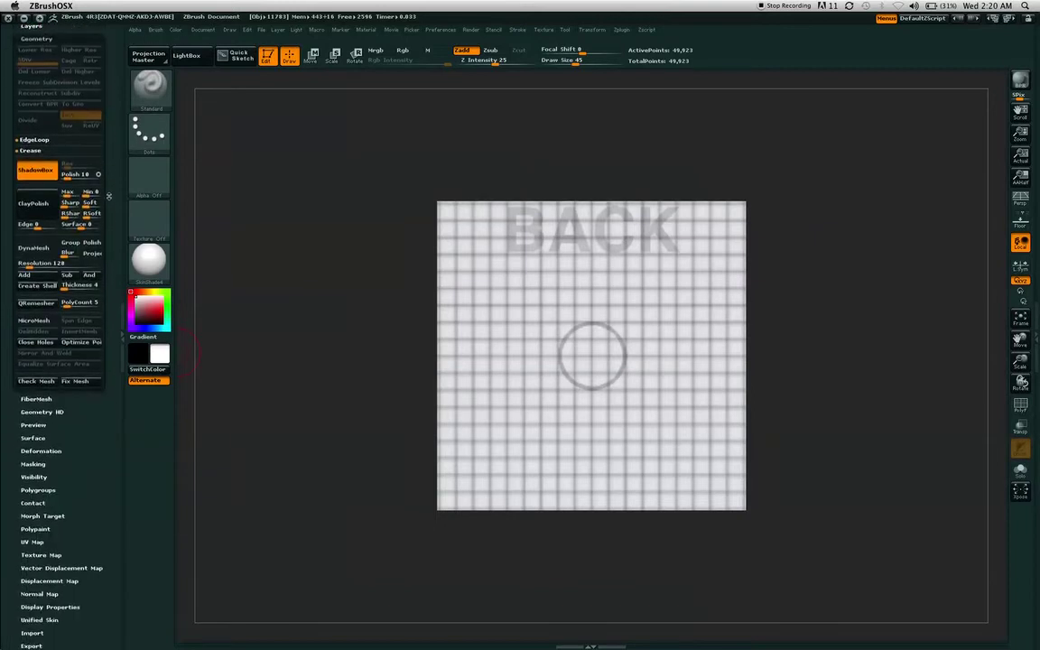
{"action": "scroll", "coordinate": [72, 181], "scroll_direction": "up", "scroll_amount": 1}
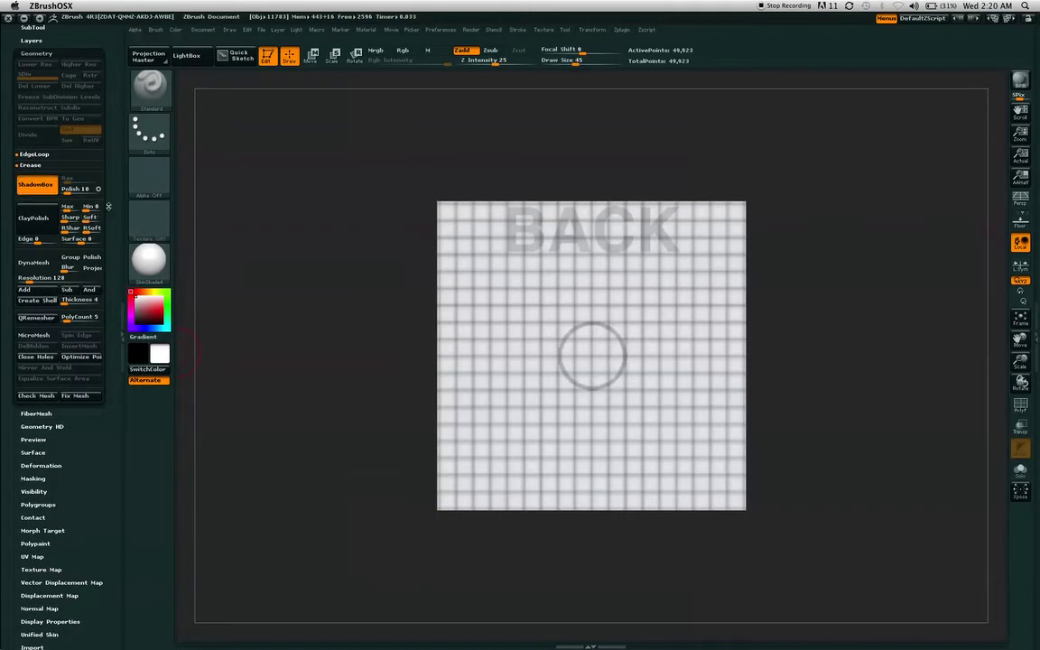
{"action": "left_click_drag", "start_coordinate": [108, 197], "coordinate": [108, 217]}
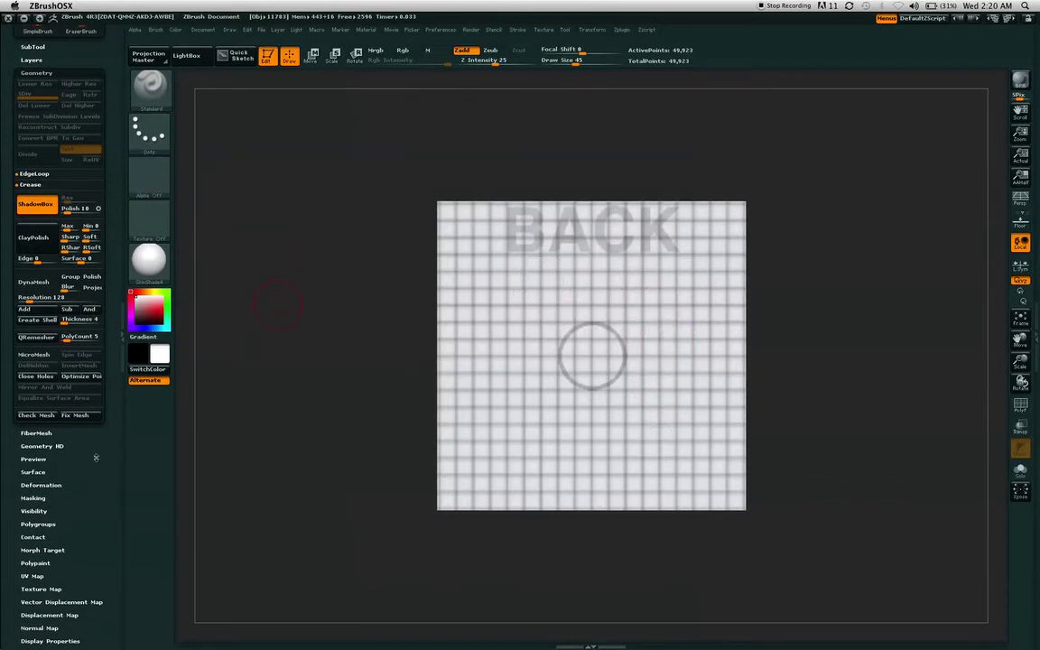
{"action": "left_click_drag", "start_coordinate": [94, 482], "coordinate": [94, 476]}
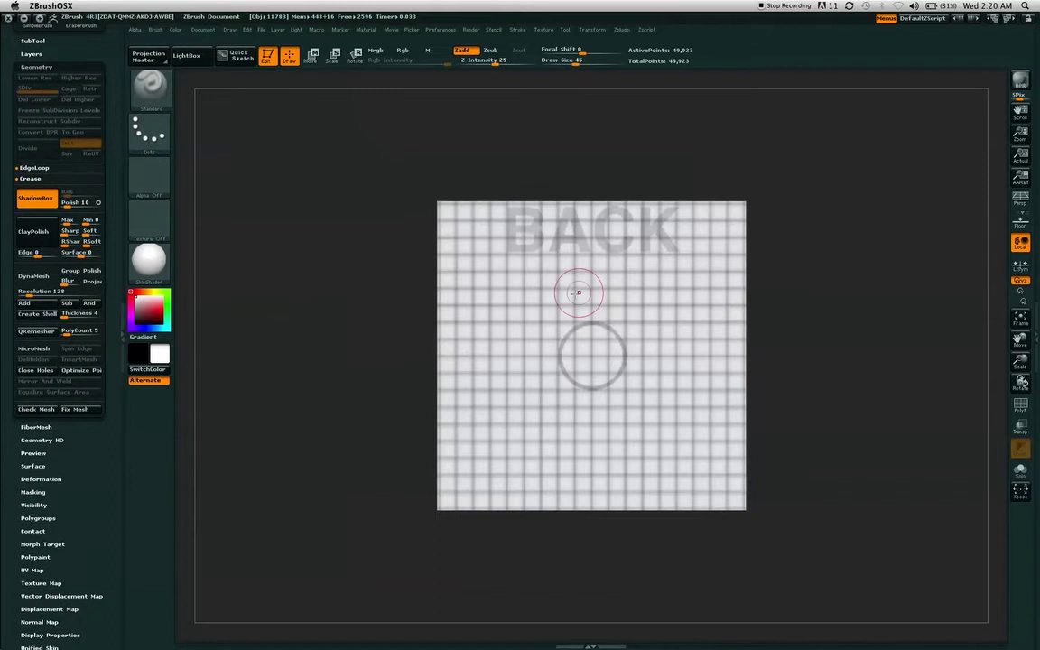
- Mask a rounded blob over the circle at the centre of the back plane to generate a mesh
{"action": "key", "text": "shift"}
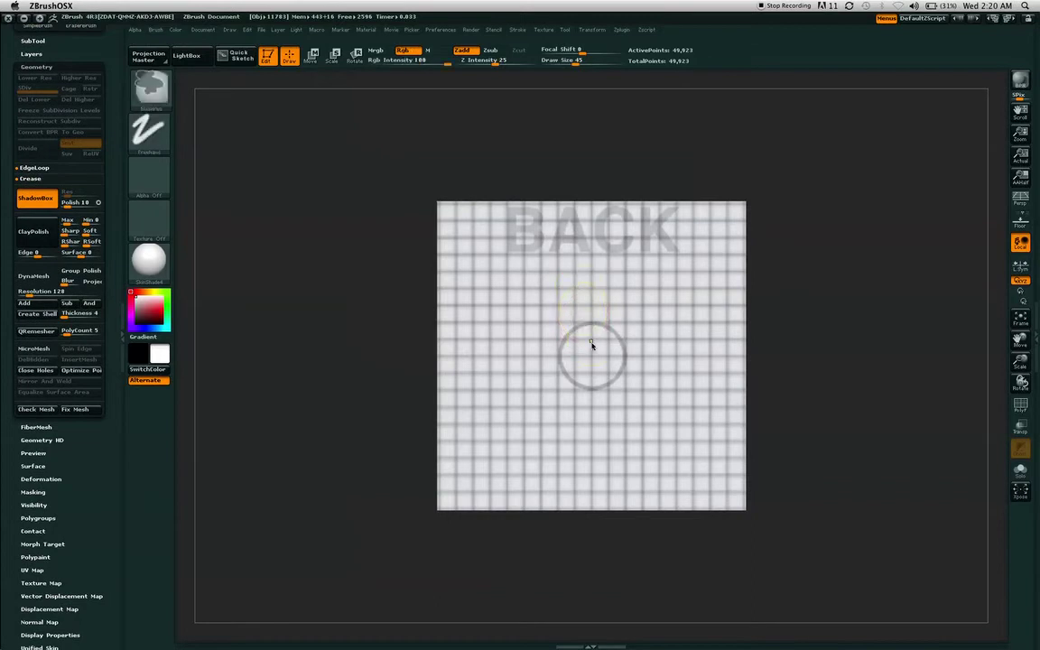
{"action": "mouse_move", "coordinate": [592, 353]}
{"action": "left_mouse_down"}
{"action": "mouse_move", "coordinate": [592, 363]}
{"action": "mouse_move", "coordinate": [608, 328]}
{"action": "left_mouse_up"}
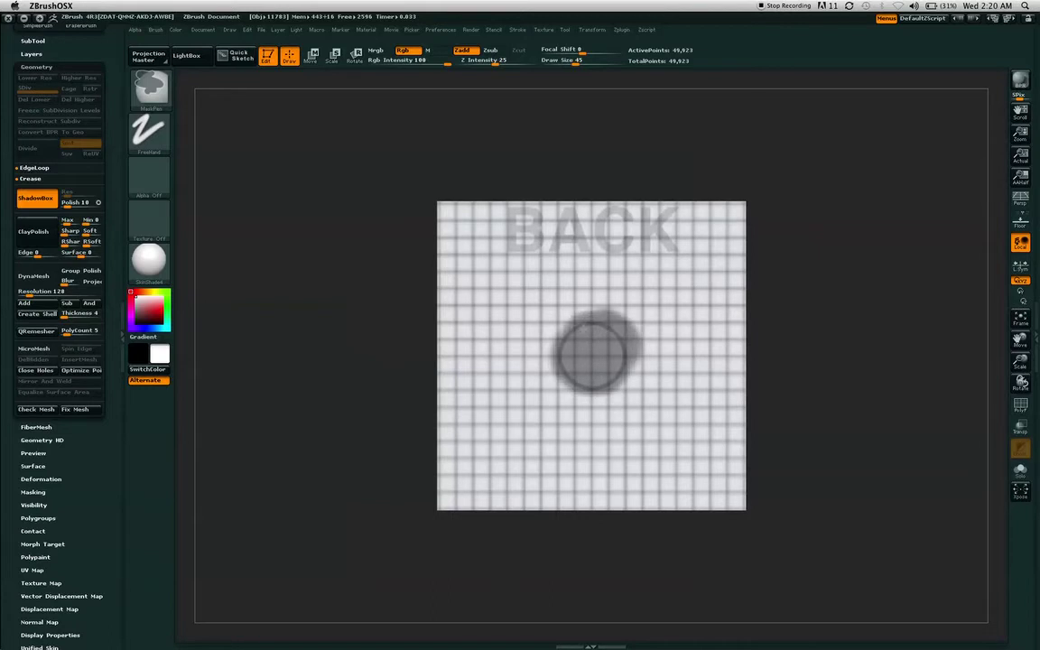
{"action": "mouse_move", "coordinate": [592, 354]}
{"action": "left_mouse_down"}
{"action": "mouse_move", "coordinate": [574, 371]}
{"action": "mouse_move", "coordinate": [584, 373]}
{"action": "mouse_move", "coordinate": [563, 367]}
{"action": "mouse_move", "coordinate": [574, 327]}
{"action": "mouse_move", "coordinate": [601, 385]}
{"action": "mouse_move", "coordinate": [598, 309]}
{"action": "left_mouse_up"}
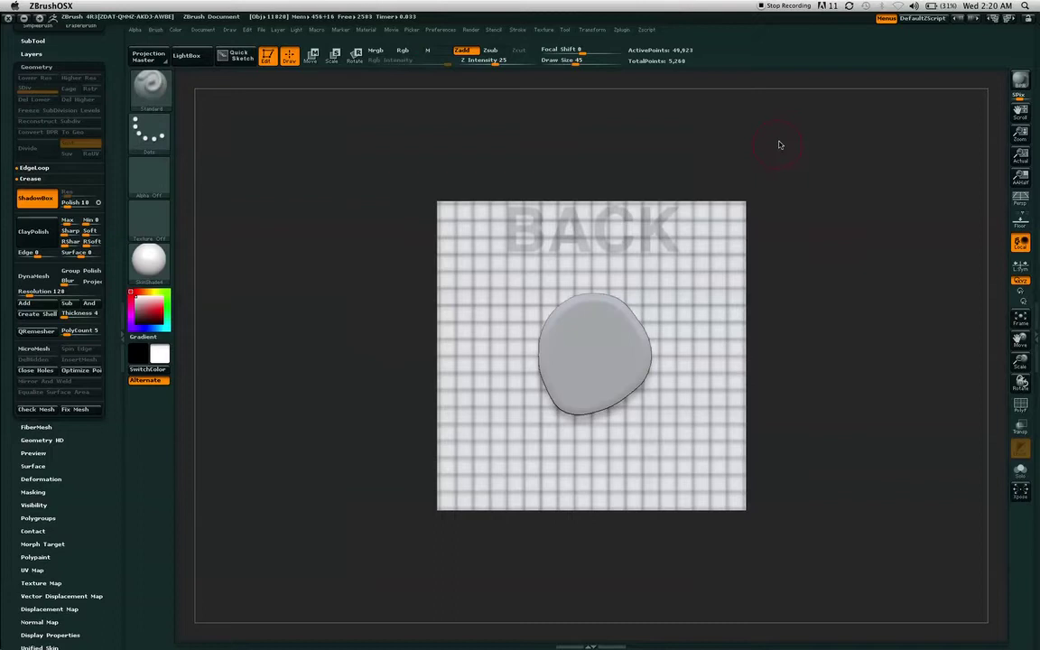
- Inspect the generated disc from several angles, toggling the polyframe and transparency displays on and off
{"action": "left_click_drag", "start_coordinate": [774, 140], "coordinate": [671, 171]}
{"action": "left_click_drag", "start_coordinate": [879, 271], "coordinate": [890, 269]}
{"action": "left_click", "coordinate": [1022, 408]}
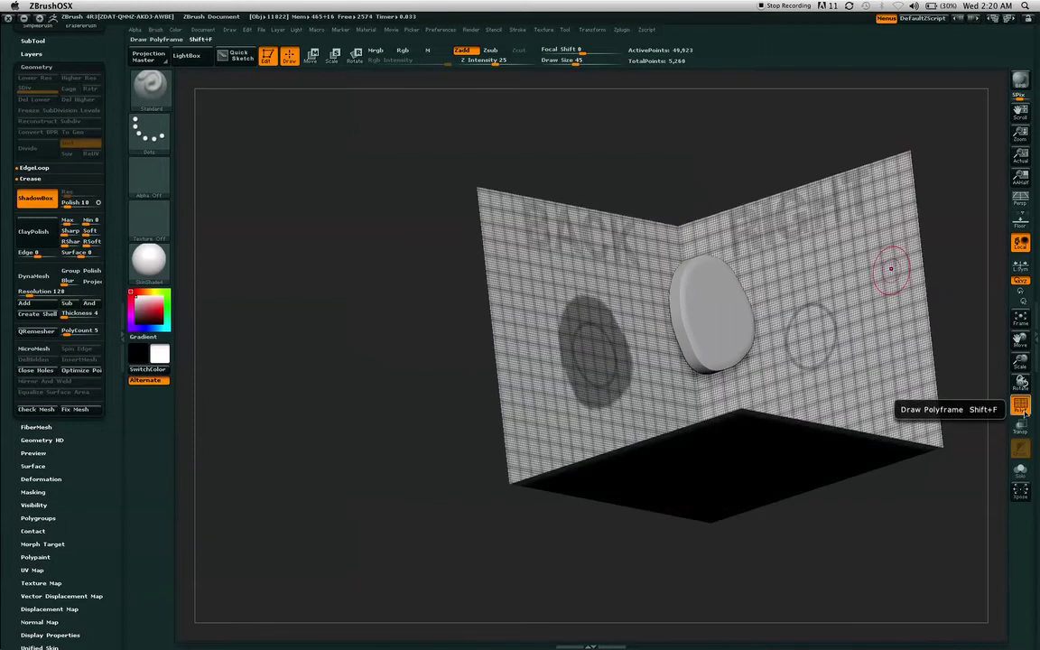
{"action": "left_click", "coordinate": [1022, 408]}
{"action": "left_click_drag", "start_coordinate": [845, 118], "coordinate": [839, 126]}
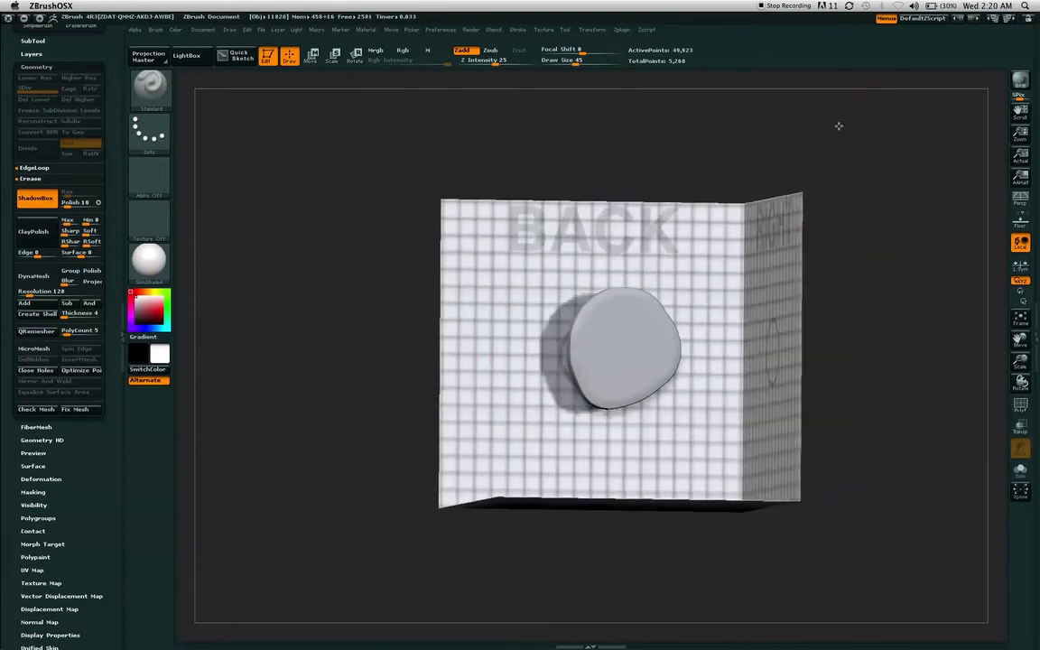
{"action": "left_click", "coordinate": [1021, 427]}
{"action": "left_click", "coordinate": [1021, 427]}
- Set the draw size to 12 and activate X-axis symmetry while facing the back plane
{"action": "left_click_drag", "start_coordinate": [910, 264], "coordinate": [880, 240], "text": "shift"}
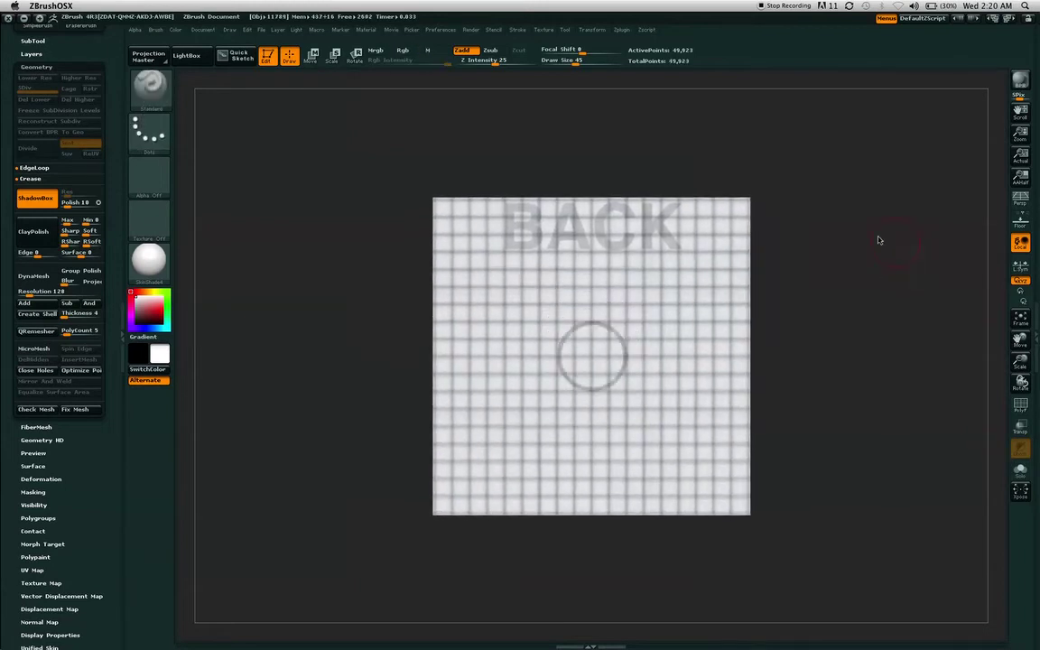
{"action": "left_click_drag", "start_coordinate": [566, 64], "coordinate": [559, 64]}
{"action": "left_click_drag", "start_coordinate": [113, 70], "coordinate": [120, 207]}
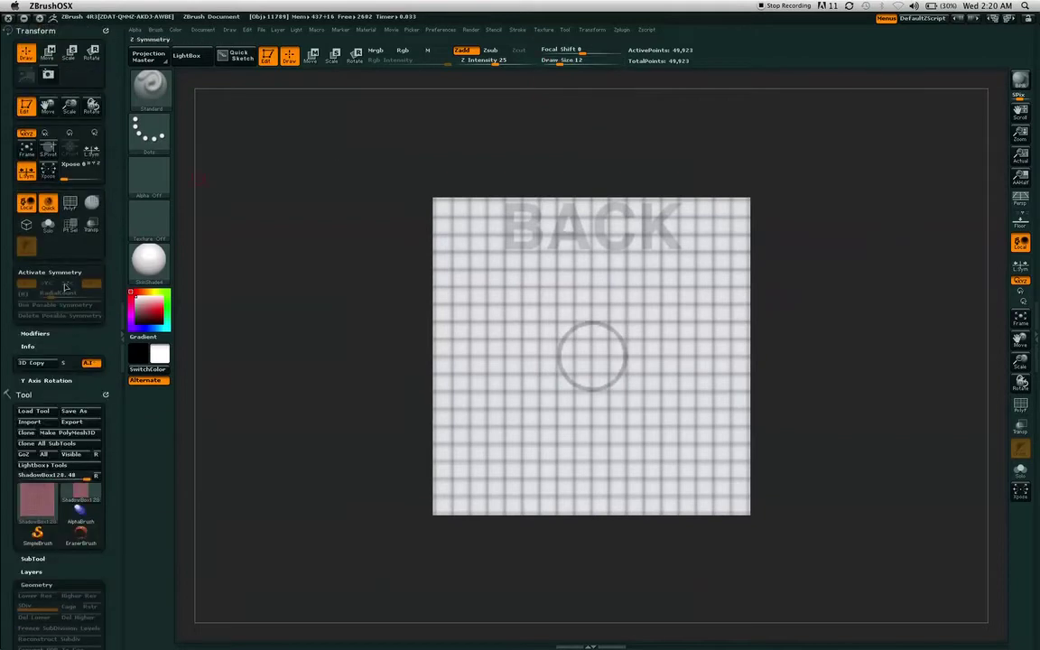
{"action": "left_click", "coordinate": [50, 272]}
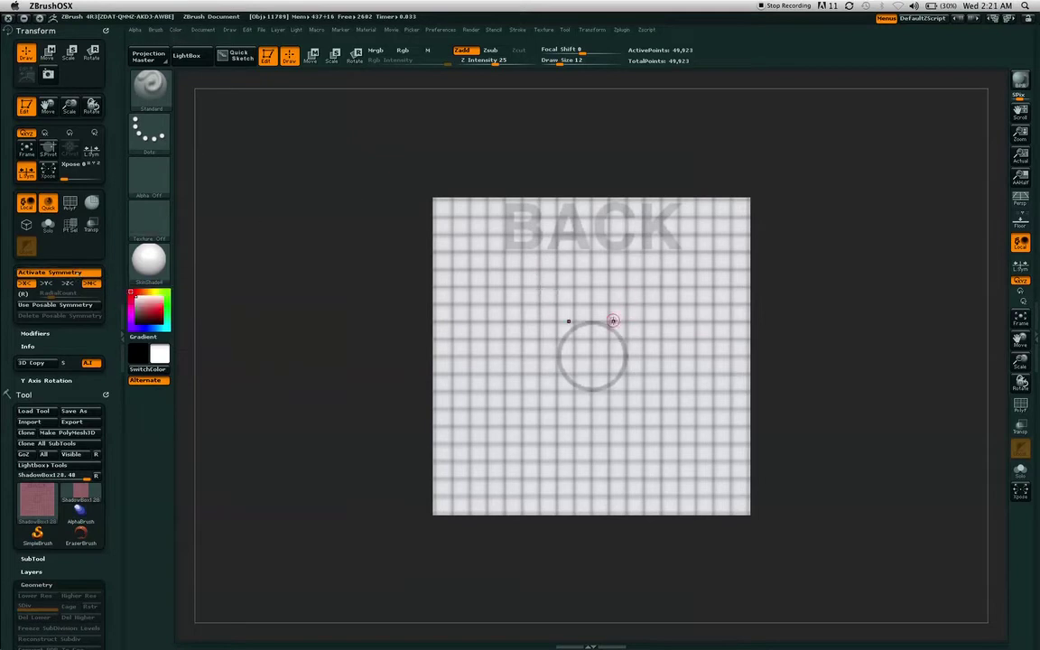
- Mask mirrored ovals on the back plane, then enlarge the draw size to 39 and extend the mask into a solid heart-like shape tapering downward
{"action": "key", "text": "ctrl"}
{"action": "mouse_move", "coordinate": [609, 316]}
{"action": "left_mouse_down"}
{"action": "mouse_move", "coordinate": [619, 297]}
{"action": "mouse_move", "coordinate": [623, 314]}
{"action": "left_mouse_up"}
{"action": "left_click_drag", "start_coordinate": [562, 61], "coordinate": [574, 60]}
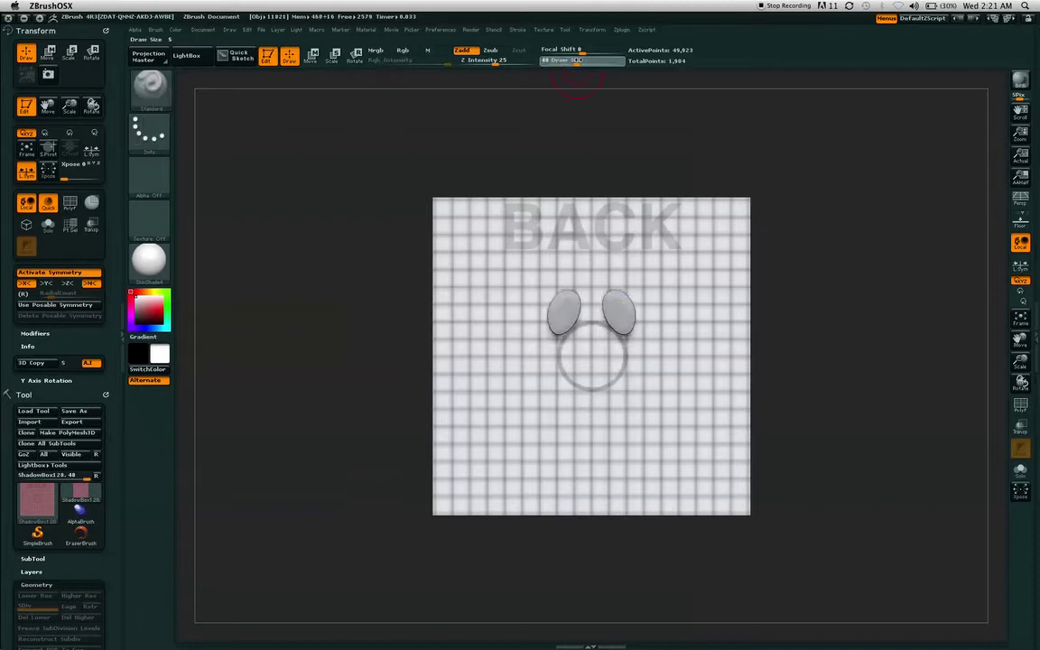
{"action": "mouse_move", "coordinate": [610, 339]}
{"action": "left_mouse_down", "text": "ctrl"}
{"action": "mouse_move", "coordinate": [597, 332]}
{"action": "mouse_move", "coordinate": [593, 306]}
{"action": "mouse_move", "coordinate": [625, 350]}
{"action": "left_mouse_up", "text": "ctrl"}
{"action": "mouse_move", "coordinate": [607, 420]}
{"action": "left_mouse_down", "text": "ctrl"}
{"action": "mouse_move", "coordinate": [595, 402]}
{"action": "mouse_move", "coordinate": [642, 361]}
{"action": "mouse_move", "coordinate": [645, 289]}
{"action": "mouse_move", "coordinate": [626, 296]}
{"action": "mouse_move", "coordinate": [541, 388]}
{"action": "left_mouse_up", "text": "ctrl"}
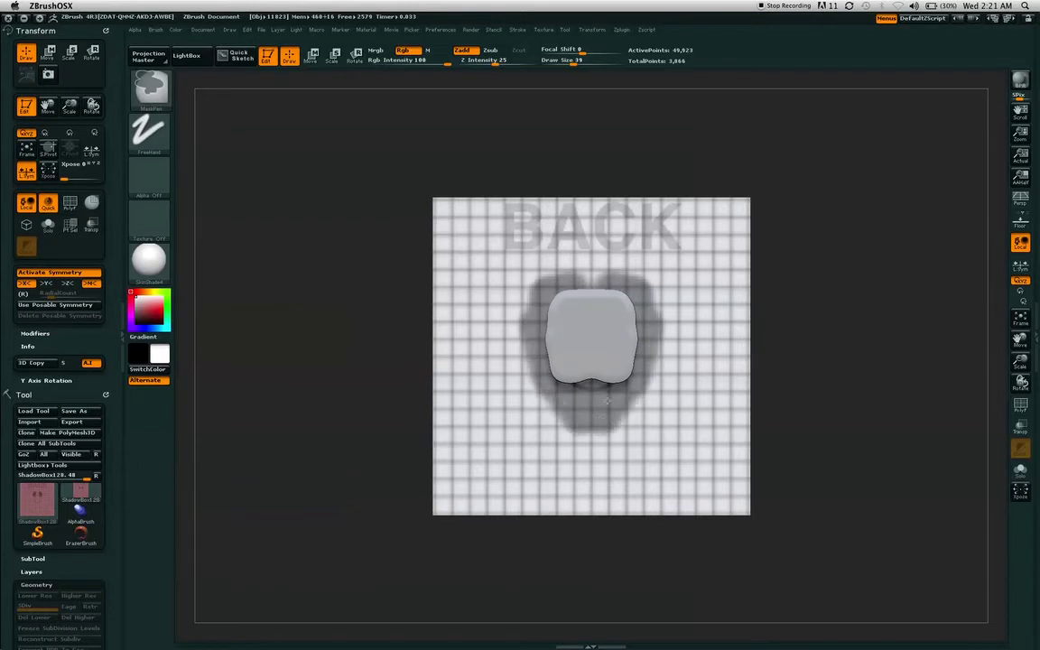
{"action": "left_click_drag", "start_coordinate": [864, 192], "coordinate": [915, 210]}
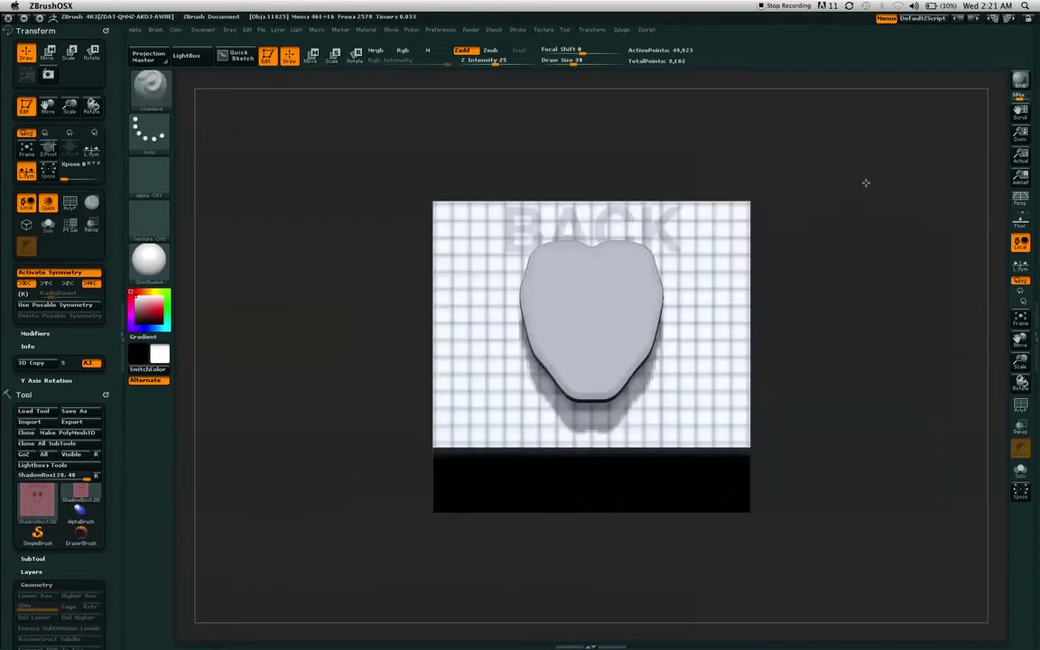
- Undo the heart-shaped mask and the mirrored ovals on the back plane, and deactivate X-axis symmetry
{"action": "left_click_drag", "start_coordinate": [865, 182], "coordinate": [869, 232]}
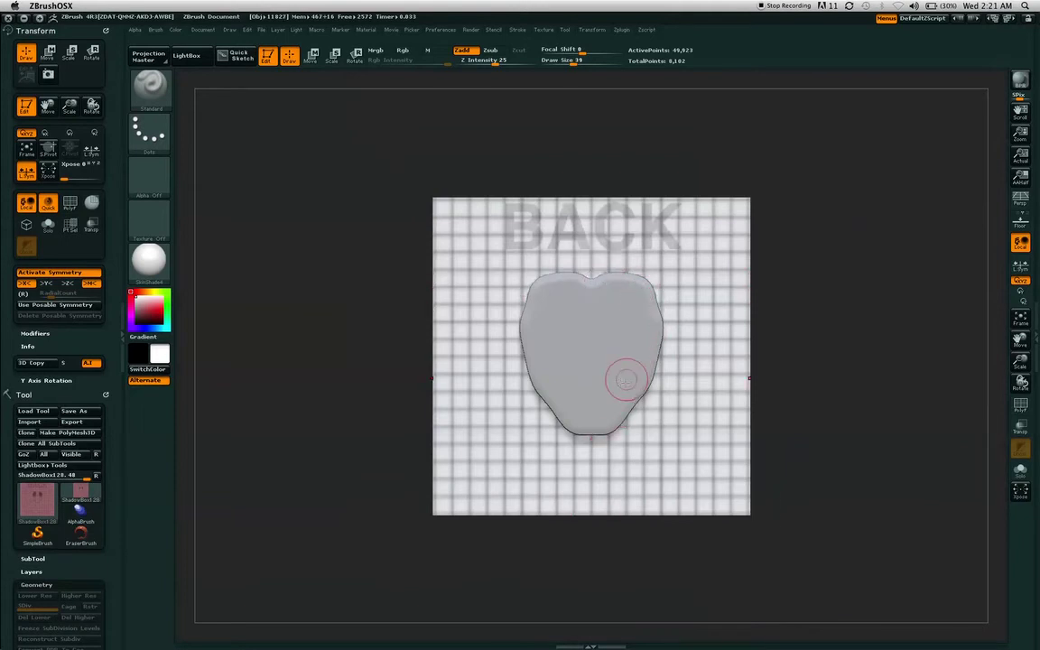
{"action": "left_click_drag", "start_coordinate": [850, 149], "coordinate": [815, 155]}
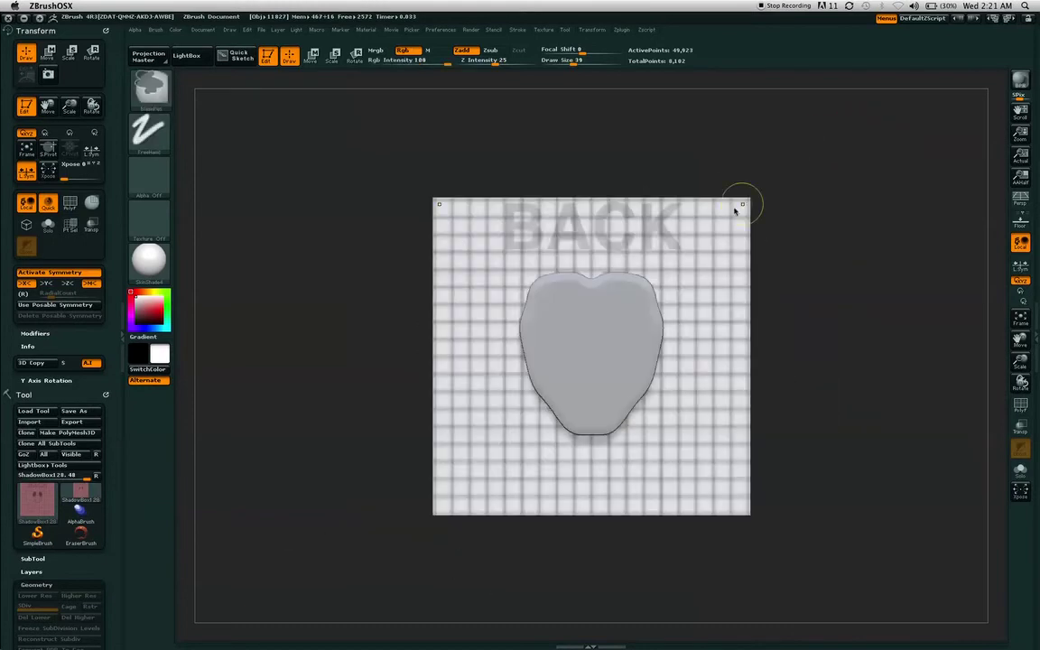
{"action": "key", "text": "ctrl+z"}
{"action": "key", "text": "ctrl+z"}
{"action": "key", "text": "ctrl+z"}
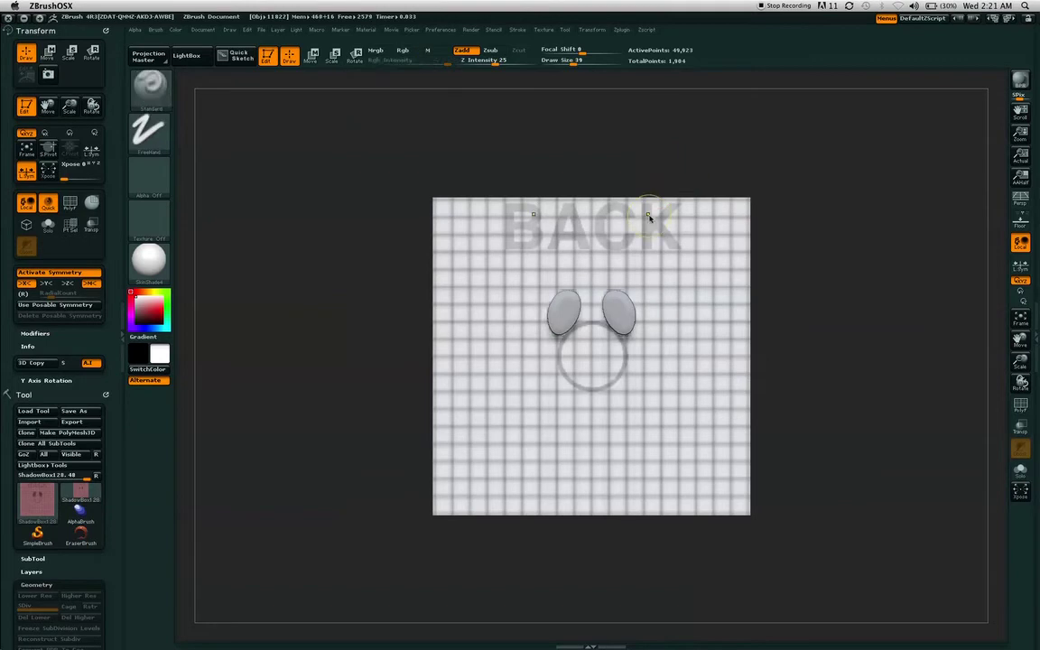
{"action": "left_click", "coordinate": [35, 283]}
{"action": "left_click_drag", "start_coordinate": [803, 186], "coordinate": [799, 186], "text": "alt"}
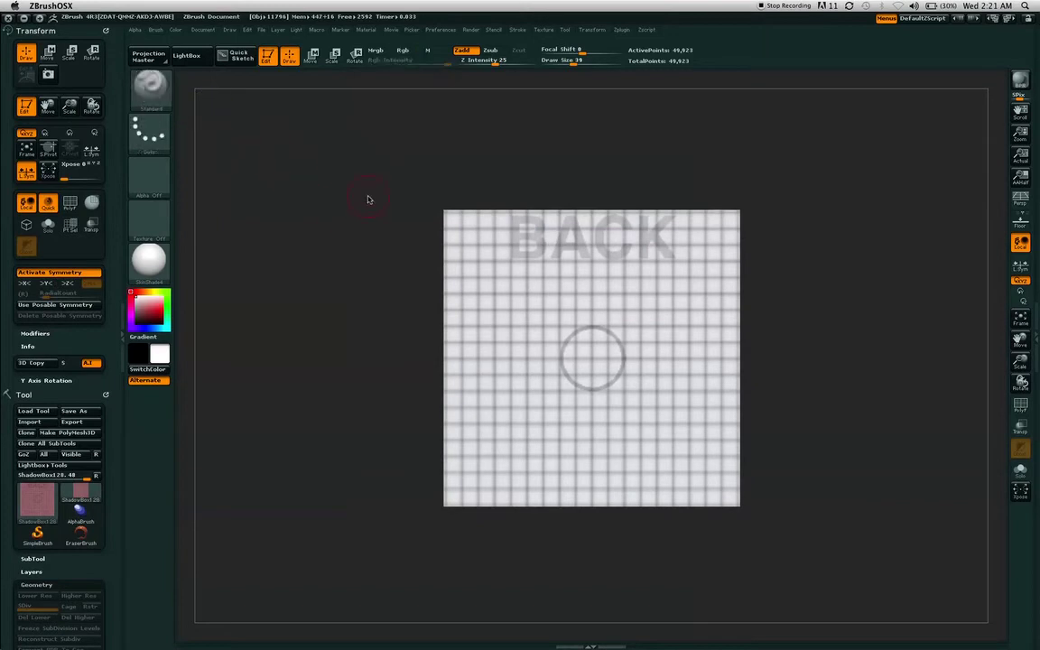
- Set the masking brush to MaskRect
{"action": "key", "text": "ctrl"}
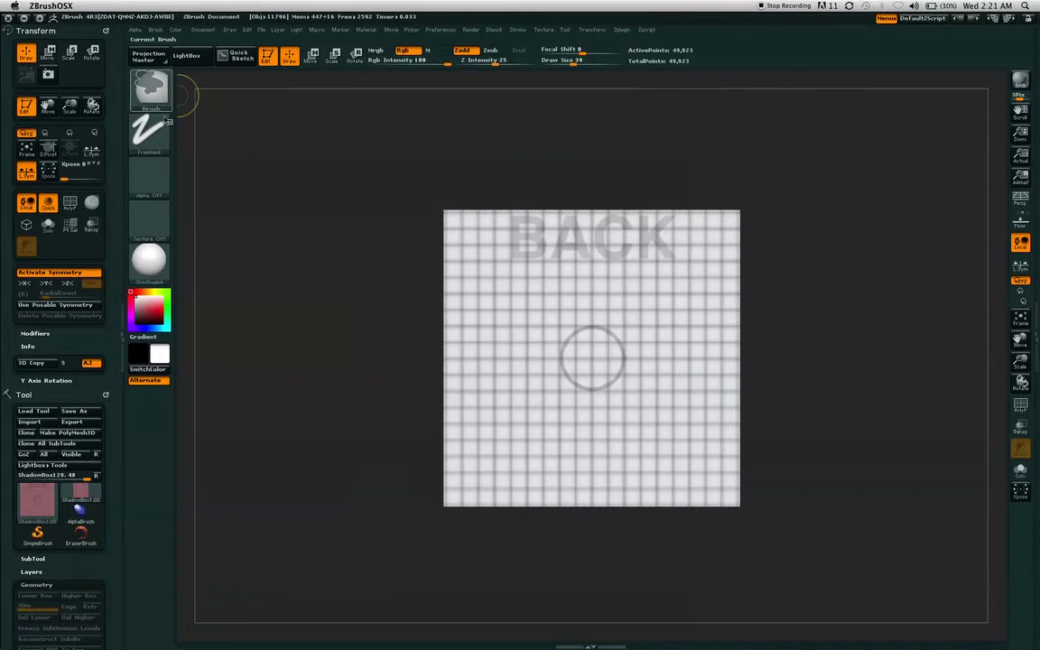
{"action": "key", "text": "ctrl+z"}
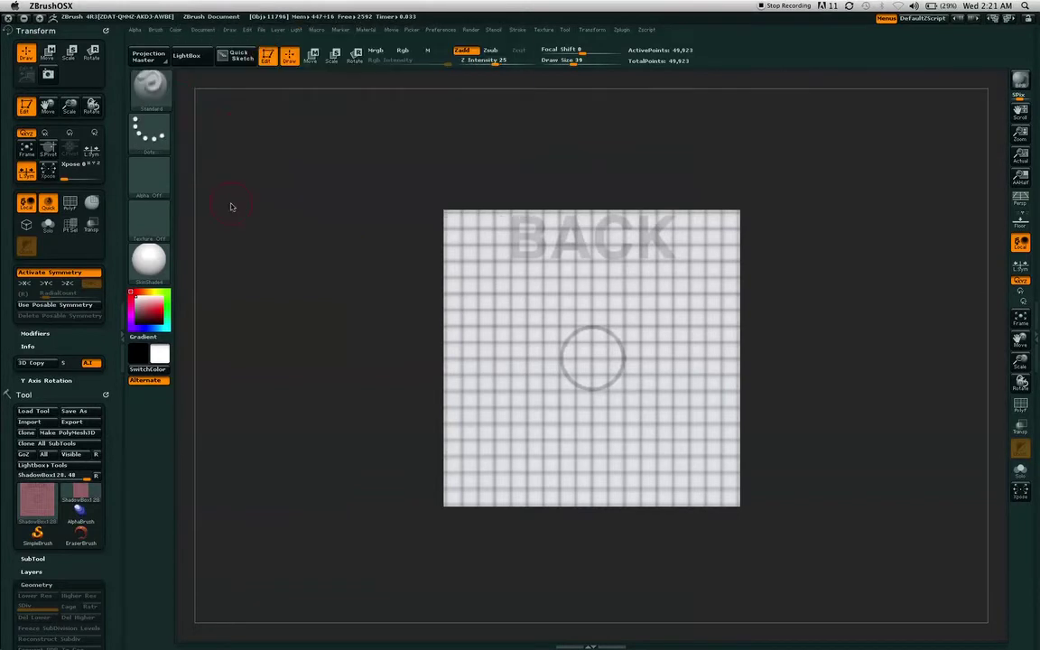
{"action": "key", "text": "ctrl"}
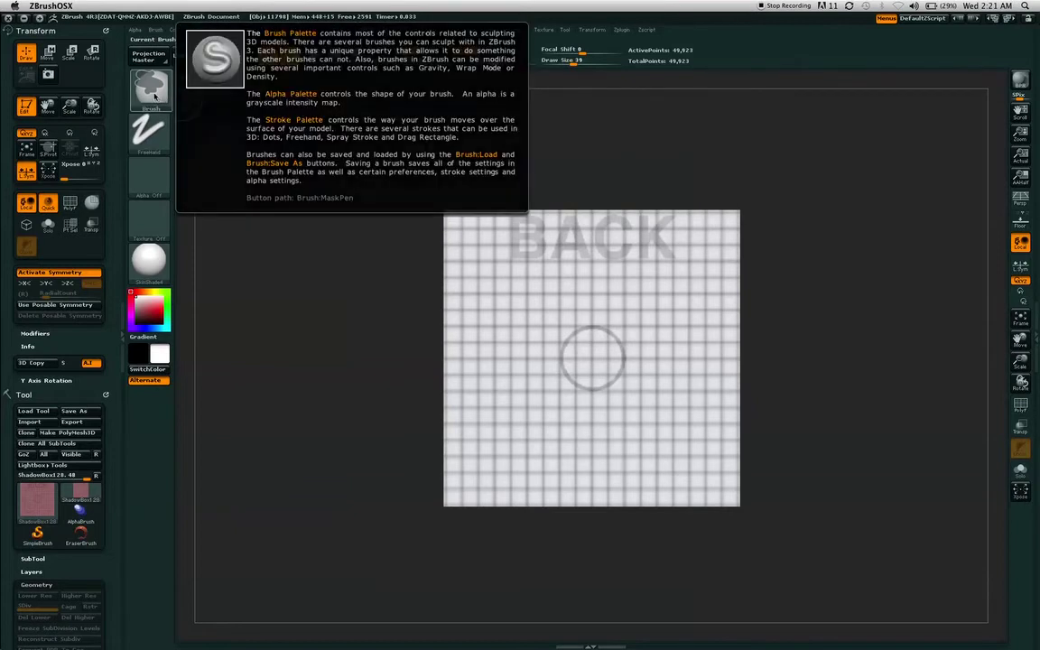
{"action": "left_click", "coordinate": [153, 94]}
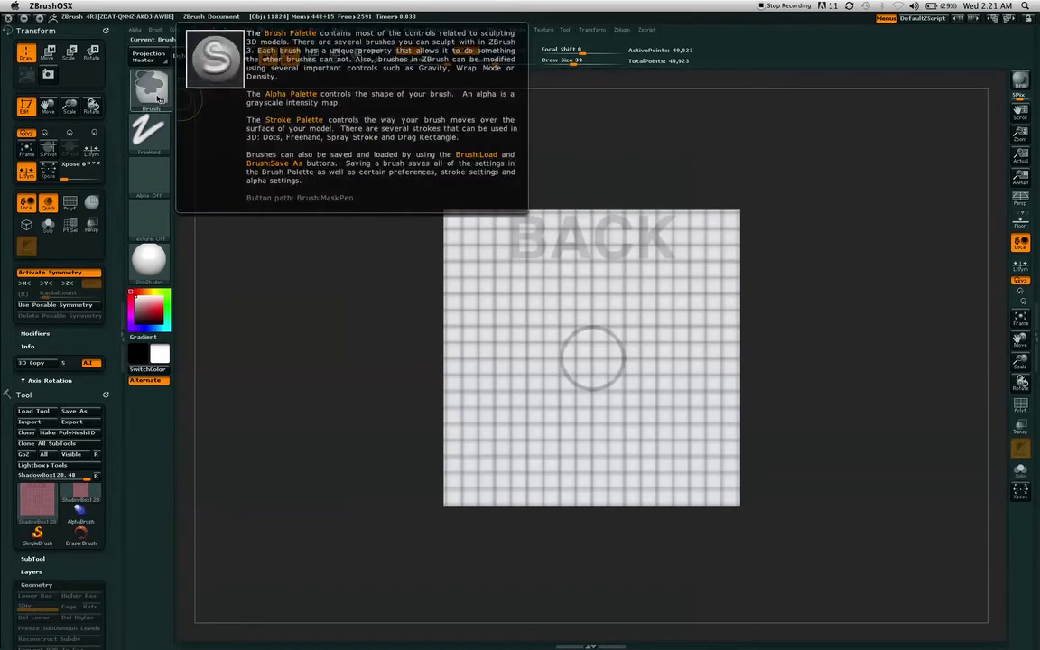
{"action": "left_click", "coordinate": [161, 97], "text": "ctrl"}
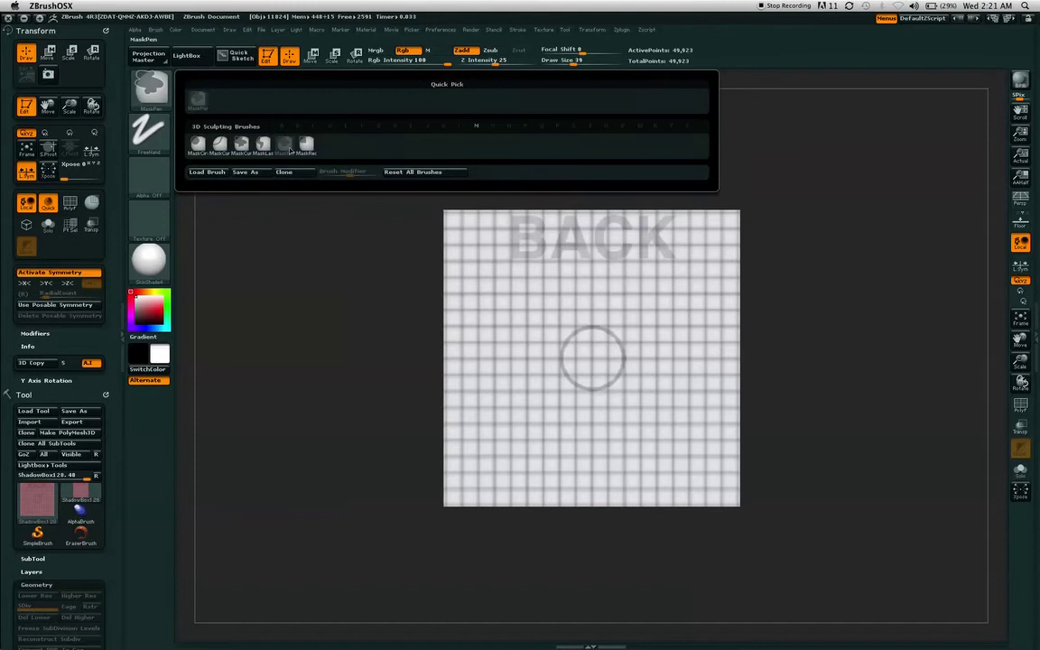
{"action": "mouse_move", "coordinate": [309, 145]}
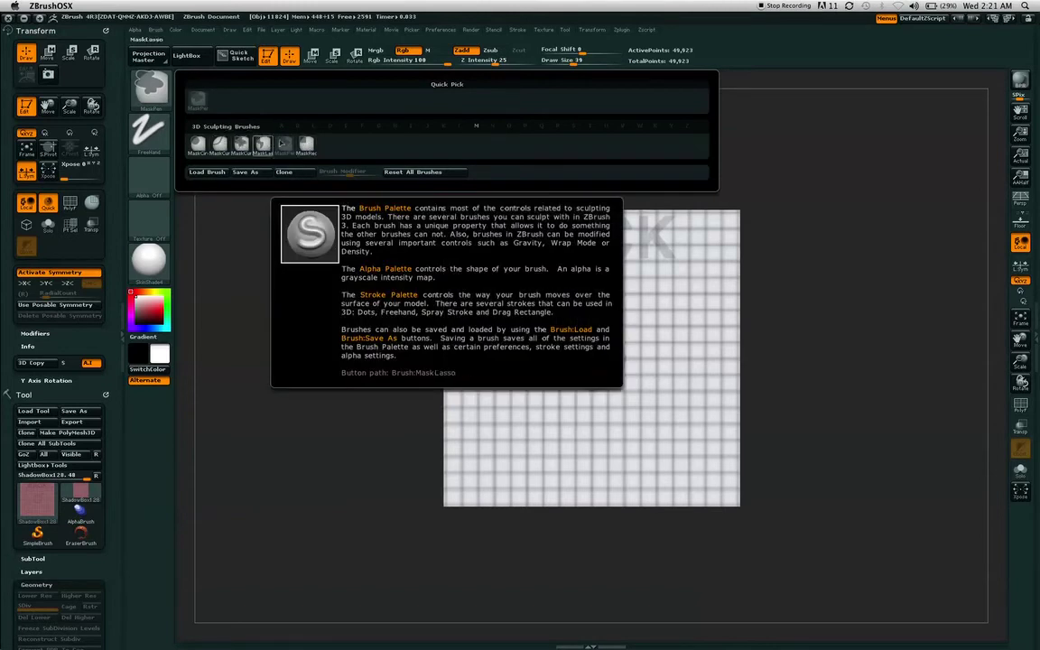
{"action": "left_click", "coordinate": [306, 145]}
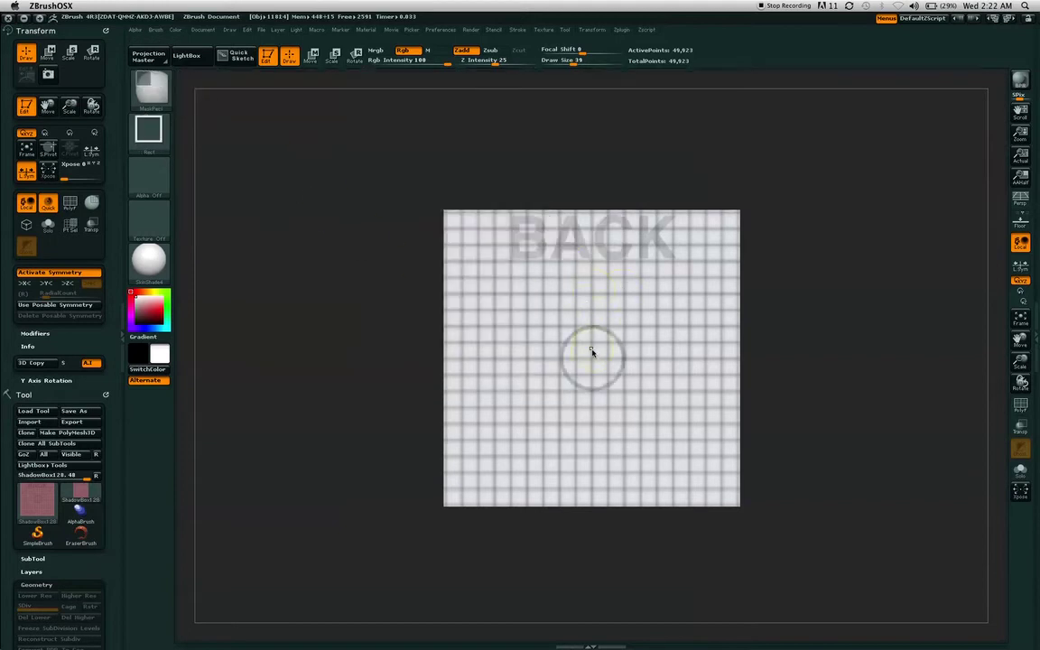
- Mask a rectangle from the centre of the back plane to its lower-right corner, then clear the mask
{"action": "mouse_move", "coordinate": [592, 352]}
{"action": "left_mouse_down"}
{"action": "mouse_move", "coordinate": [613, 383]}
{"action": "mouse_move", "coordinate": [680, 434]}
{"action": "mouse_move", "coordinate": [708, 441]}
{"action": "mouse_move", "coordinate": [727, 492]}
{"action": "mouse_move", "coordinate": [708, 464]}
{"action": "mouse_move", "coordinate": [739, 491]}
{"action": "mouse_move", "coordinate": [722, 484]}
{"action": "mouse_move", "coordinate": [738, 504]}
{"action": "left_mouse_up"}
{"action": "mouse_move", "coordinate": [824, 250]}
{"action": "left_mouse_down"}
{"action": "mouse_move", "coordinate": [839, 287]}
{"action": "mouse_move", "coordinate": [894, 275]}
{"action": "mouse_move", "coordinate": [844, 267]}
{"action": "mouse_move", "coordinate": [824, 293]}
{"action": "mouse_move", "coordinate": [824, 332]}
{"action": "mouse_move", "coordinate": [817, 271]}
{"action": "mouse_move", "coordinate": [826, 255]}
{"action": "mouse_move", "coordinate": [840, 255]}
{"action": "mouse_move", "coordinate": [844, 271]}
{"action": "mouse_move", "coordinate": [826, 289]}
{"action": "mouse_move", "coordinate": [836, 285]}
{"action": "left_mouse_up"}
{"action": "left_click_drag", "start_coordinate": [717, 188], "coordinate": [720, 194], "text": "ctrl"}
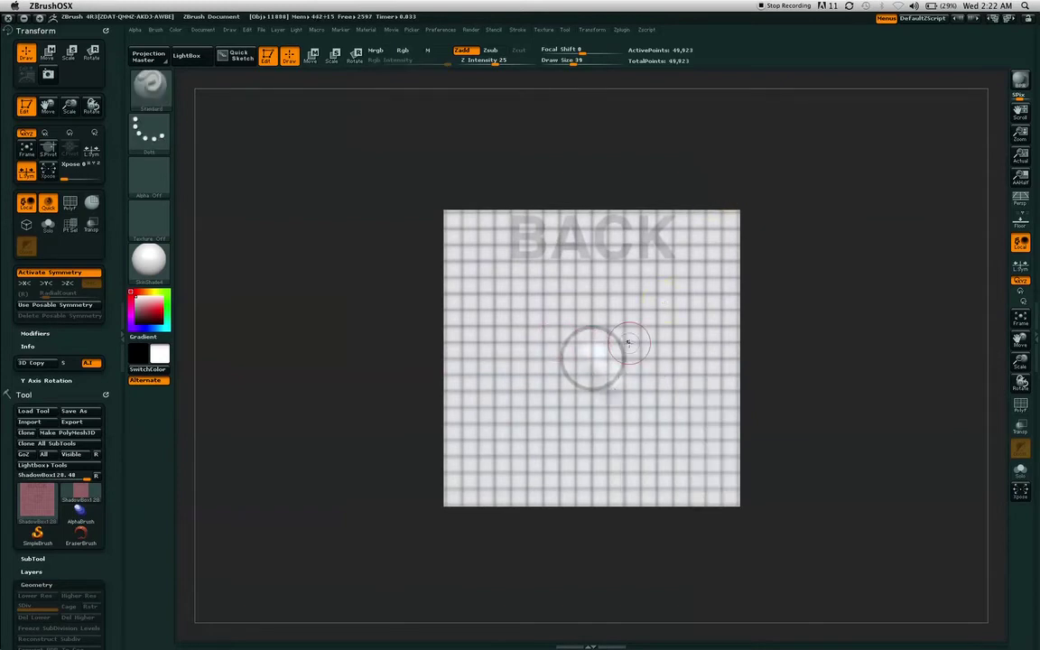
- Mask a rectangle repositioned to centre on the back plane's circle to generate a block, then clear the mask
{"action": "key", "text": "ctrl"}
{"action": "key", "text": "ctrl"}
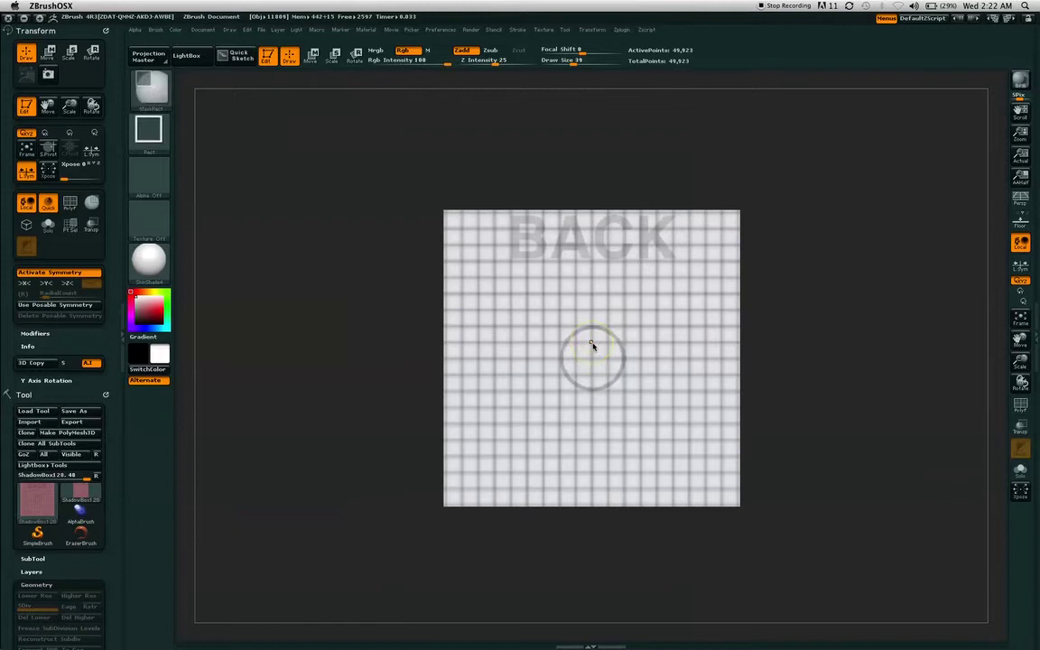
{"action": "mouse_move", "coordinate": [591, 345]}
{"action": "left_mouse_down", "text": "ctrl"}
{"action": "mouse_move", "coordinate": [610, 375]}
{"action": "mouse_move", "coordinate": [707, 439]}
{"action": "mouse_move", "coordinate": [718, 472]}
{"action": "left_mouse_up", "text": "ctrl"}
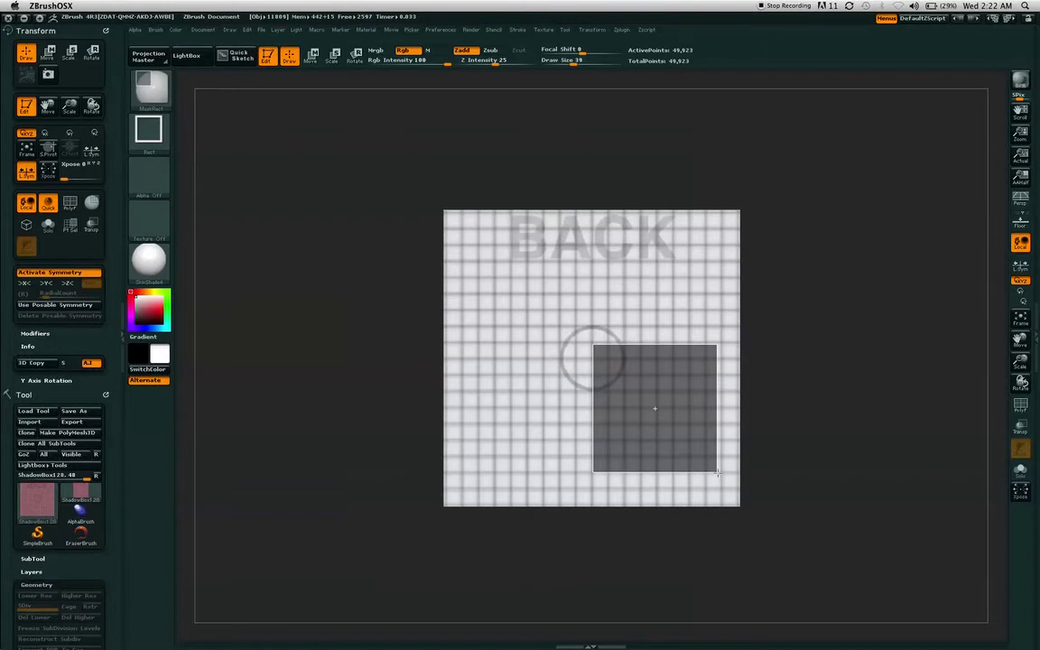
{"action": "key", "text": "ctrl+space"}
{"action": "mouse_move", "coordinate": [718, 472]}
{"action": "left_mouse_down", "text": "ctrl"}
{"action": "mouse_move", "coordinate": [646, 411]}
{"action": "mouse_move", "coordinate": [656, 424]}
{"action": "left_mouse_up", "text": "ctrl"}
{"action": "left_click_drag", "start_coordinate": [808, 276], "coordinate": [815, 302]}
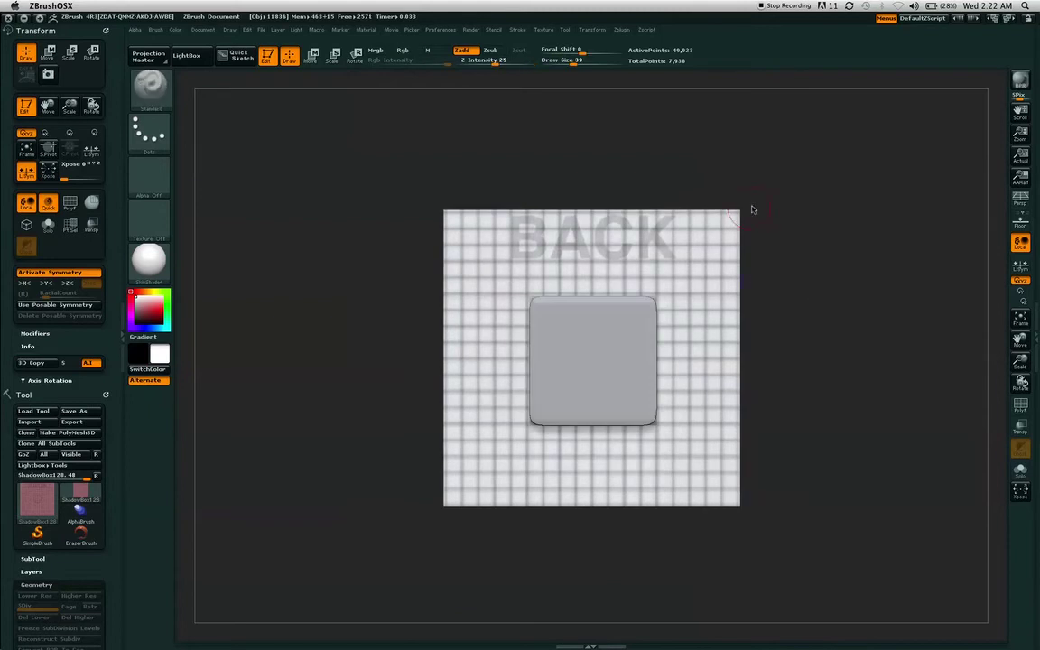
{"action": "left_click_drag", "start_coordinate": [757, 227], "coordinate": [767, 237], "text": "ctrl"}
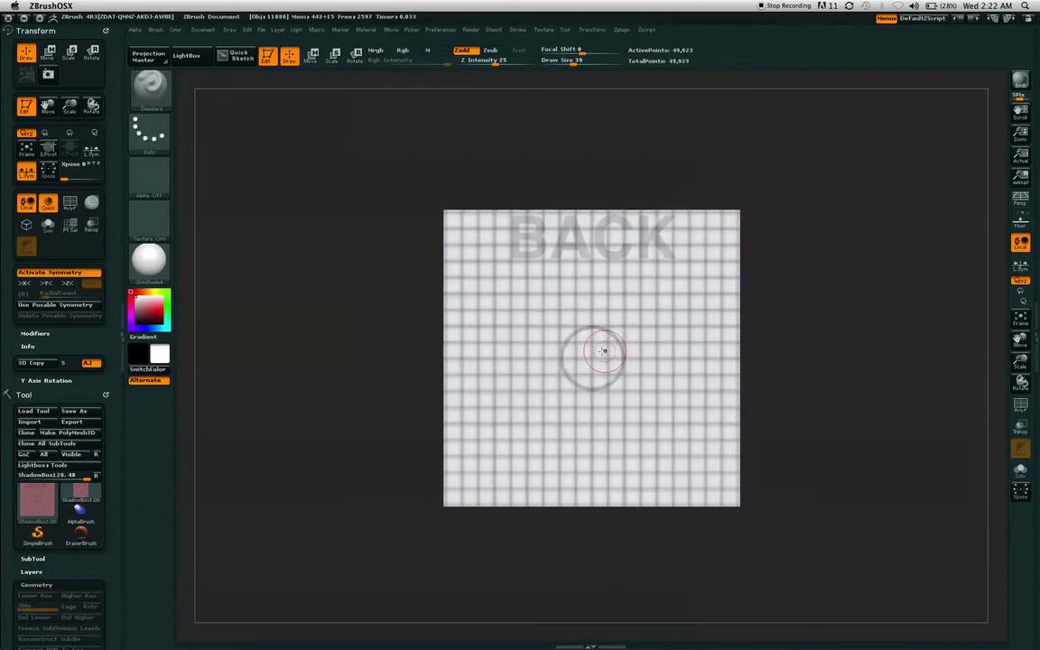
- Mask a square centred on the back plane's circle again and turn the view to the reverse side of the plane
{"action": "mouse_move", "coordinate": [591, 355]}
{"action": "left_mouse_down", "text": "ctrl"}
{"action": "mouse_move", "coordinate": [620, 394]}
{"action": "mouse_move", "coordinate": [687, 434]}
{"action": "mouse_move", "coordinate": [648, 398]}
{"action": "mouse_move", "coordinate": [651, 417]}
{"action": "left_mouse_up", "text": "ctrl"}
{"action": "key", "text": "ctrl+space"}
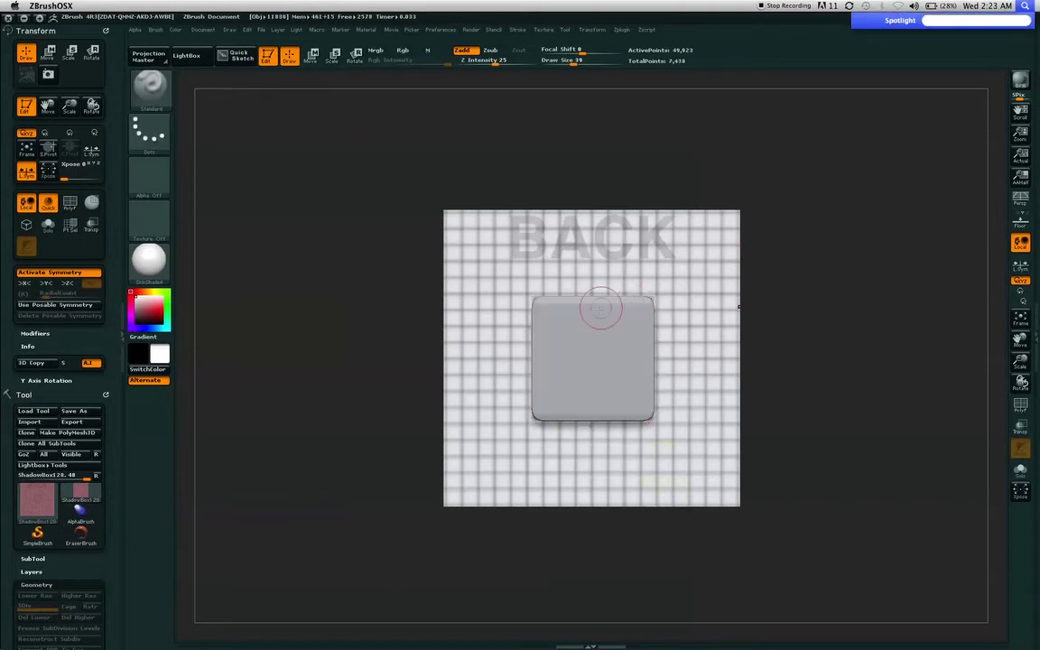
{"action": "left_click_drag", "start_coordinate": [782, 174], "coordinate": [863, 192]}
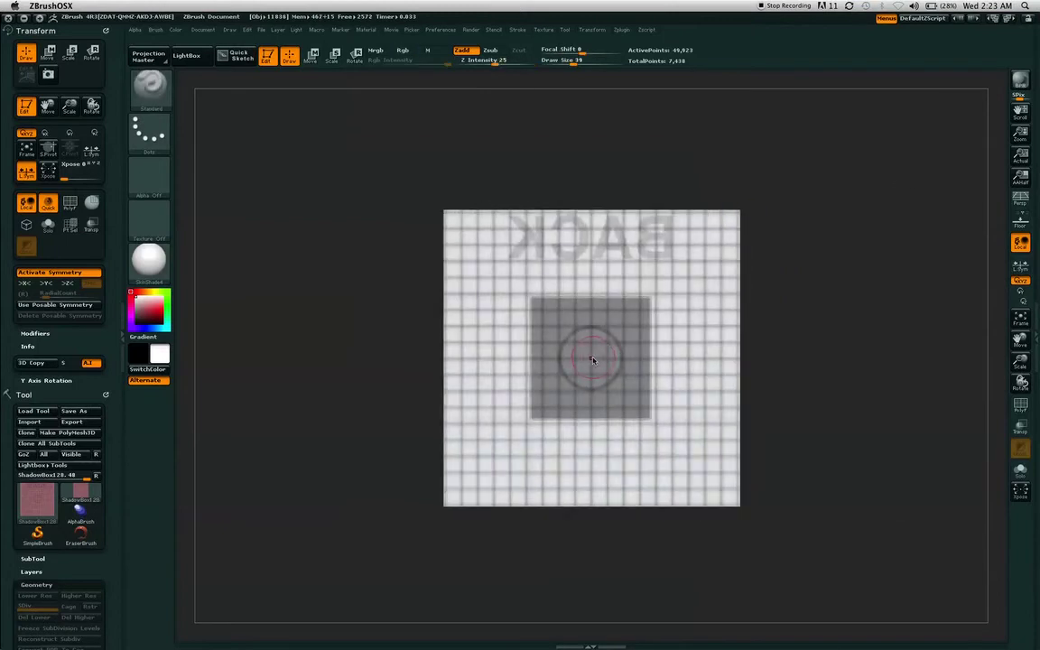
- Erase a smaller centred square from the mask to cut a hole through the middle of the block
{"action": "key", "text": "ctrl"}
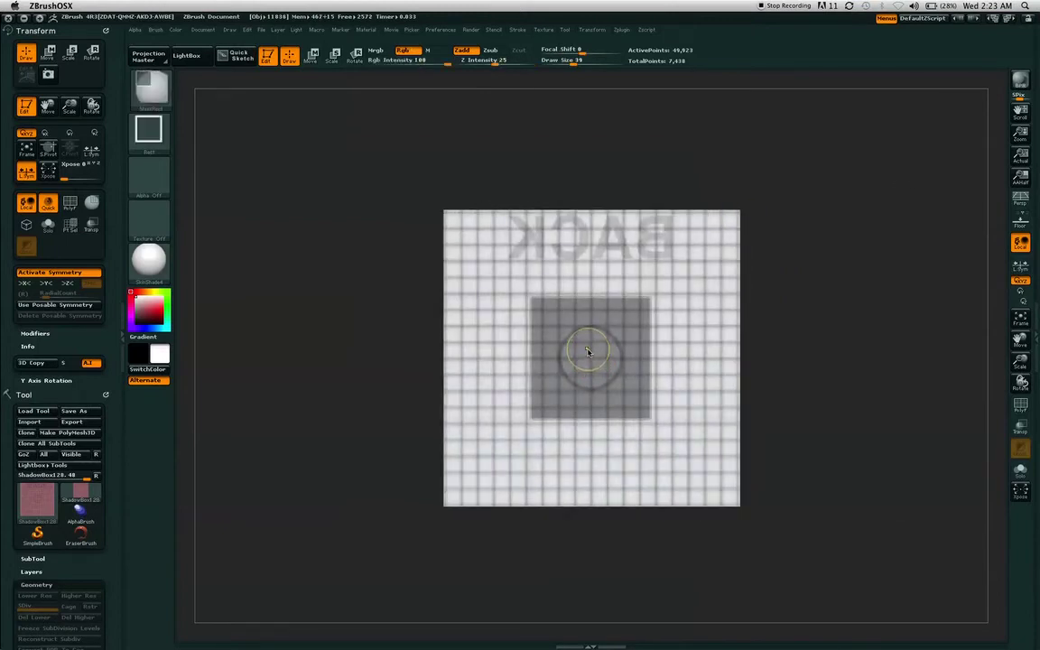
{"action": "left_click_drag", "start_coordinate": [583, 345], "coordinate": [644, 406], "text": "ctrl"}
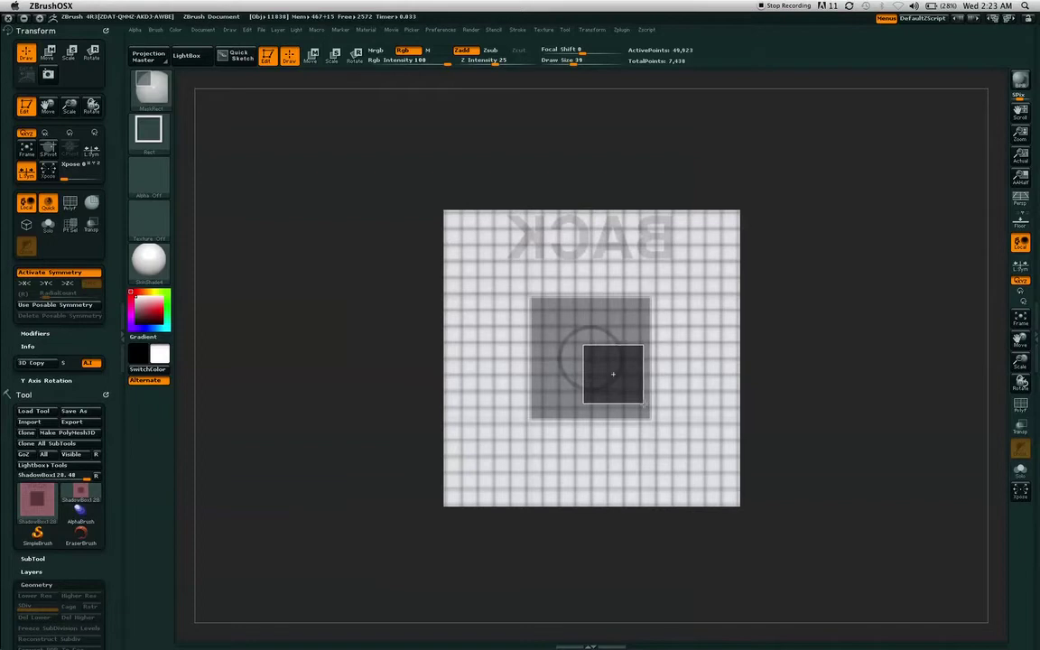
{"action": "key", "text": "super+space"}
{"action": "left_click_drag", "start_coordinate": [644, 404], "coordinate": [621, 388], "text": "ctrl"}
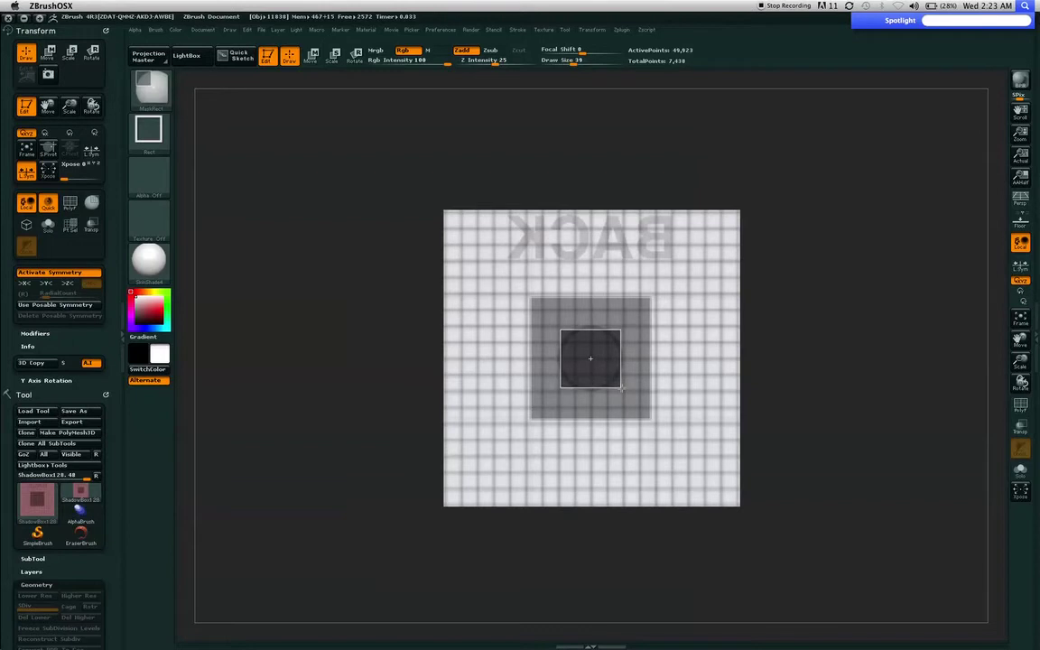
{"action": "left_click_drag", "start_coordinate": [621, 388], "coordinate": [621, 388], "text": "ctrl"}
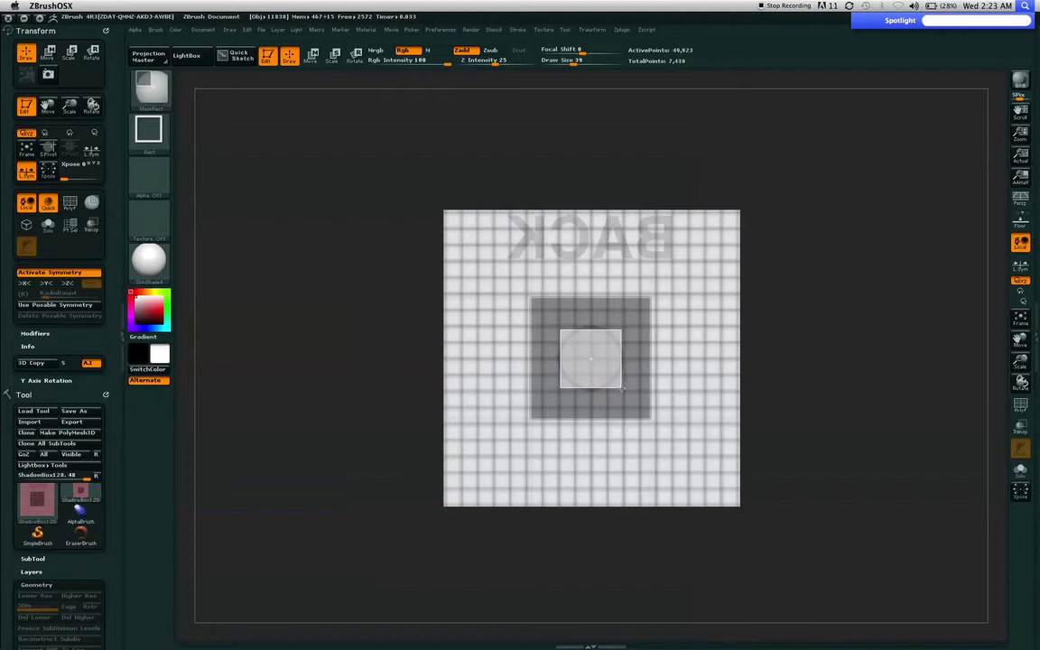
{"action": "left_click_drag", "start_coordinate": [621, 388], "coordinate": [621, 389], "text": "ctrl"}
{"action": "mouse_move", "coordinate": [824, 232]}
{"action": "left_mouse_down"}
{"action": "mouse_move", "coordinate": [805, 251]}
{"action": "mouse_move", "coordinate": [756, 258]}
{"action": "mouse_move", "coordinate": [716, 251]}
{"action": "mouse_move", "coordinate": [717, 236]}
{"action": "mouse_move", "coordinate": [632, 250]}
{"action": "mouse_move", "coordinate": [788, 195]}
{"action": "mouse_move", "coordinate": [880, 143]}
{"action": "mouse_move", "coordinate": [914, 267]}
{"action": "mouse_move", "coordinate": [892, 156]}
{"action": "mouse_move", "coordinate": [880, 198]}
{"action": "mouse_move", "coordinate": [834, 245]}
{"action": "mouse_move", "coordinate": [842, 269]}
{"action": "mouse_move", "coordinate": [868, 234]}
{"action": "mouse_move", "coordinate": [837, 194]}
{"action": "mouse_move", "coordinate": [864, 197]}
{"action": "mouse_move", "coordinate": [874, 257]}
{"action": "mouse_move", "coordinate": [838, 239]}
{"action": "left_mouse_up"}
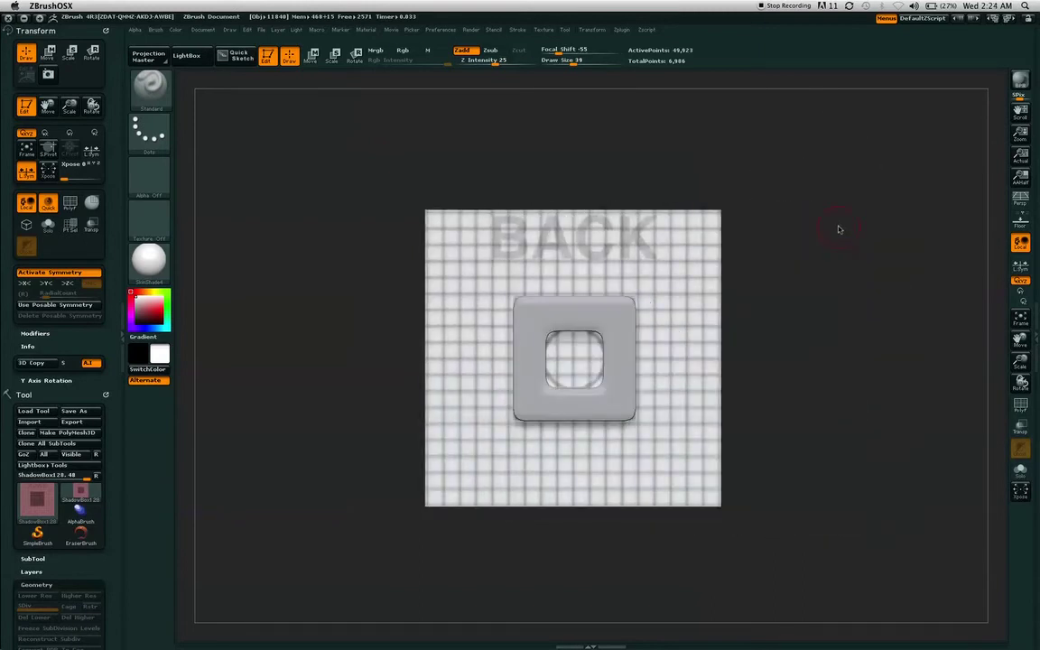
- Undo the square cut-out and the square mask on the back plane
{"action": "key", "text": "ctrl+z"}
{"action": "key", "text": "ctrl+z"}
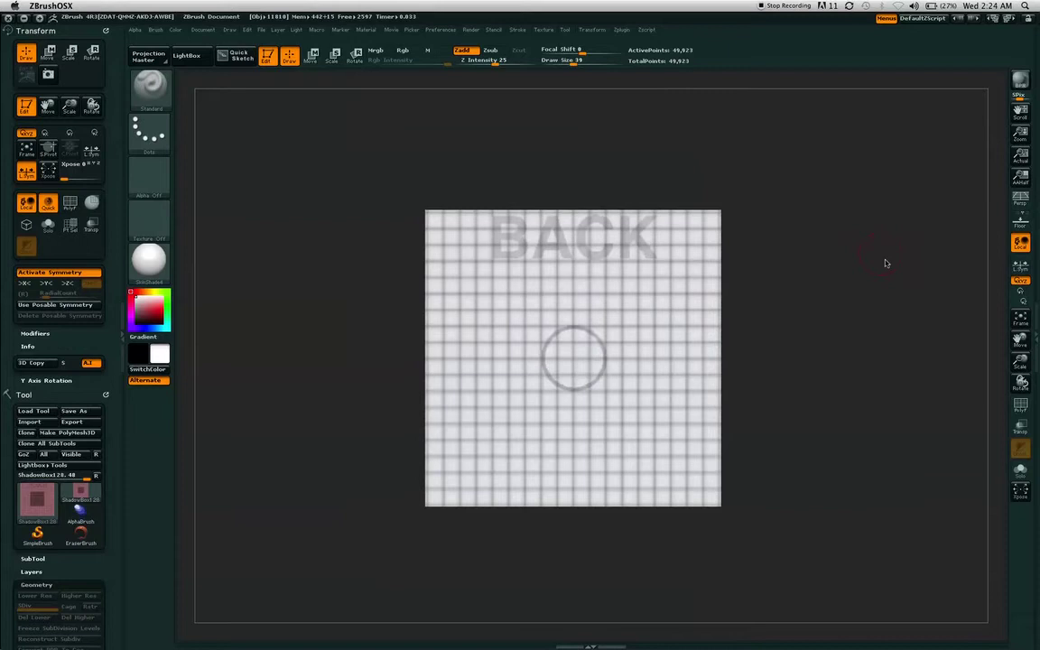
{"action": "left_click_drag", "start_coordinate": [892, 263], "coordinate": [888, 281], "text": "alt"}
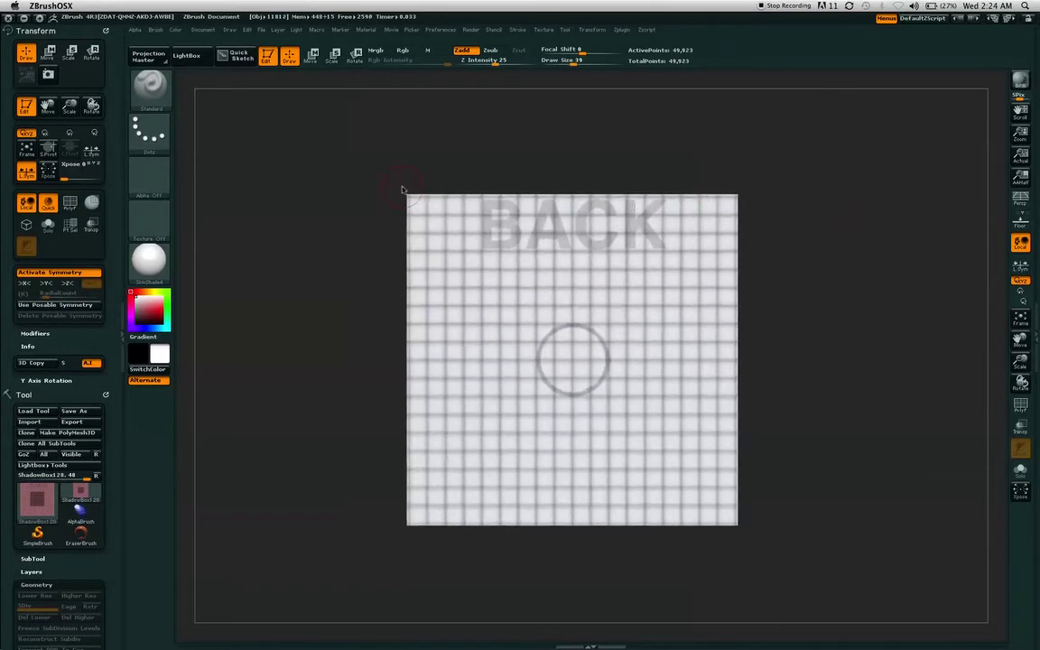
- Mask a curved freeform shape across the back plane with the MaskLasso brush, then undo it
{"action": "left_click", "coordinate": [151, 87]}
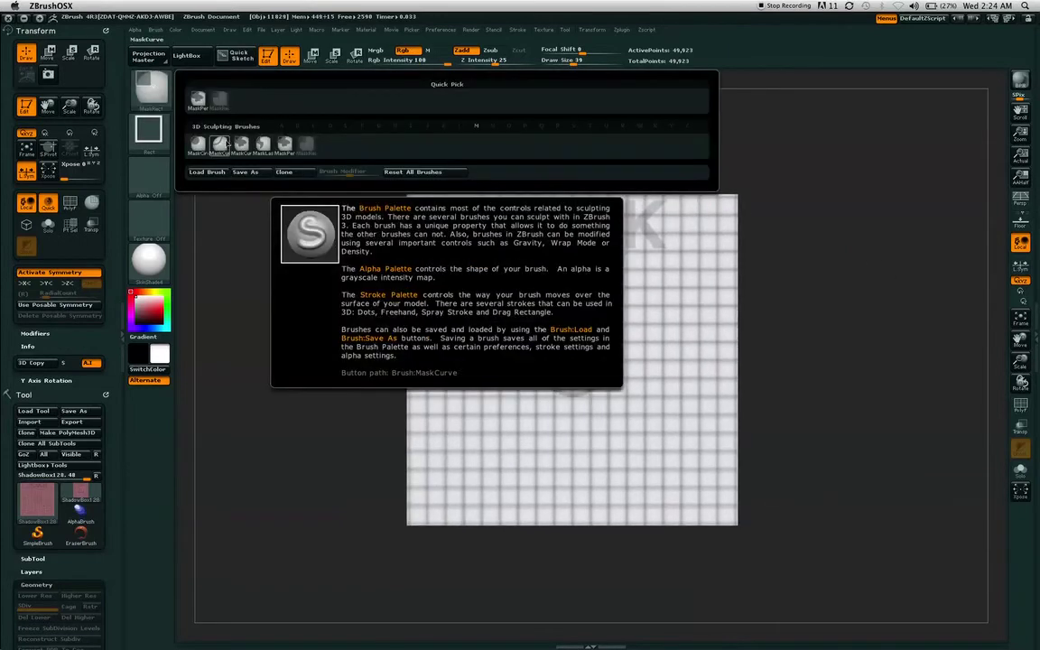
{"action": "left_click", "coordinate": [262, 145]}
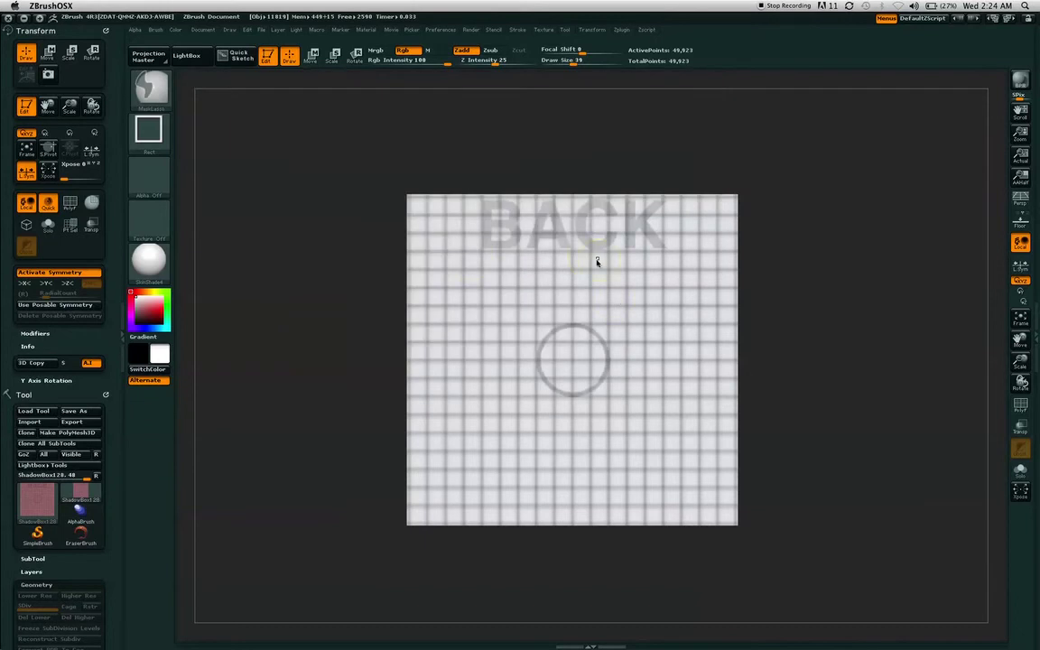
{"action": "mouse_move", "coordinate": [592, 262]}
{"action": "left_mouse_down", "text": "ctrl"}
{"action": "mouse_move", "coordinate": [510, 287]}
{"action": "mouse_move", "coordinate": [588, 341]}
{"action": "mouse_move", "coordinate": [551, 410]}
{"action": "mouse_move", "coordinate": [648, 425]}
{"action": "mouse_move", "coordinate": [668, 311]}
{"action": "mouse_move", "coordinate": [623, 307]}
{"action": "mouse_move", "coordinate": [591, 329]}
{"action": "mouse_move", "coordinate": [587, 298]}
{"action": "left_mouse_up", "text": "ctrl"}
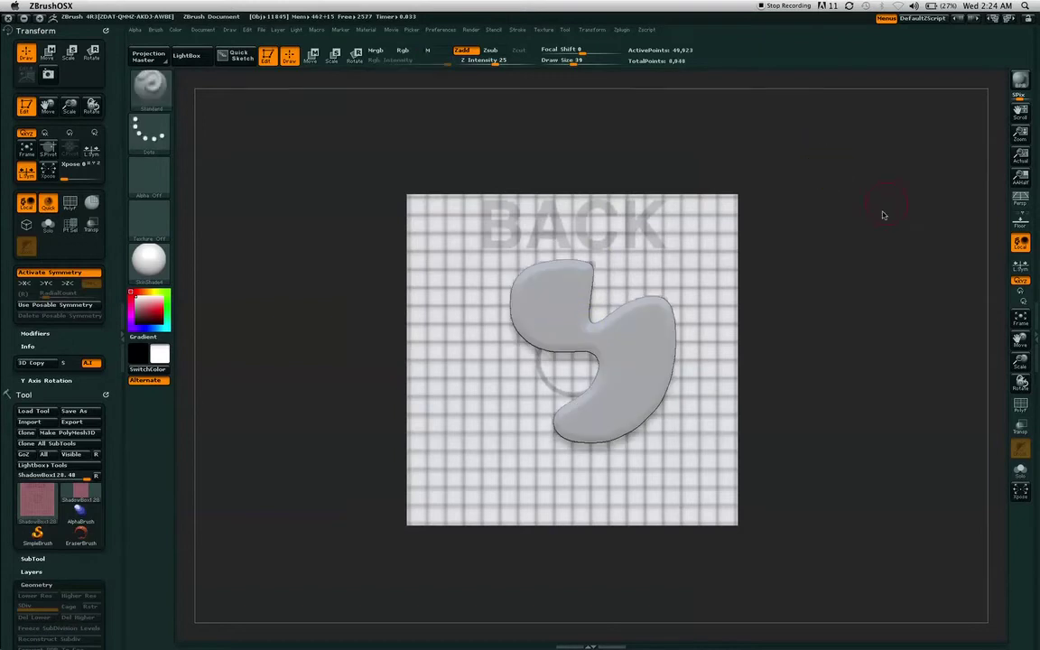
{"action": "key", "text": "ctrl+z"}
- Switch the masking brush to MaskCircle and mask a disc centred on the back plane's circle
{"action": "left_click", "coordinate": [154, 90], "text": "ctrl"}
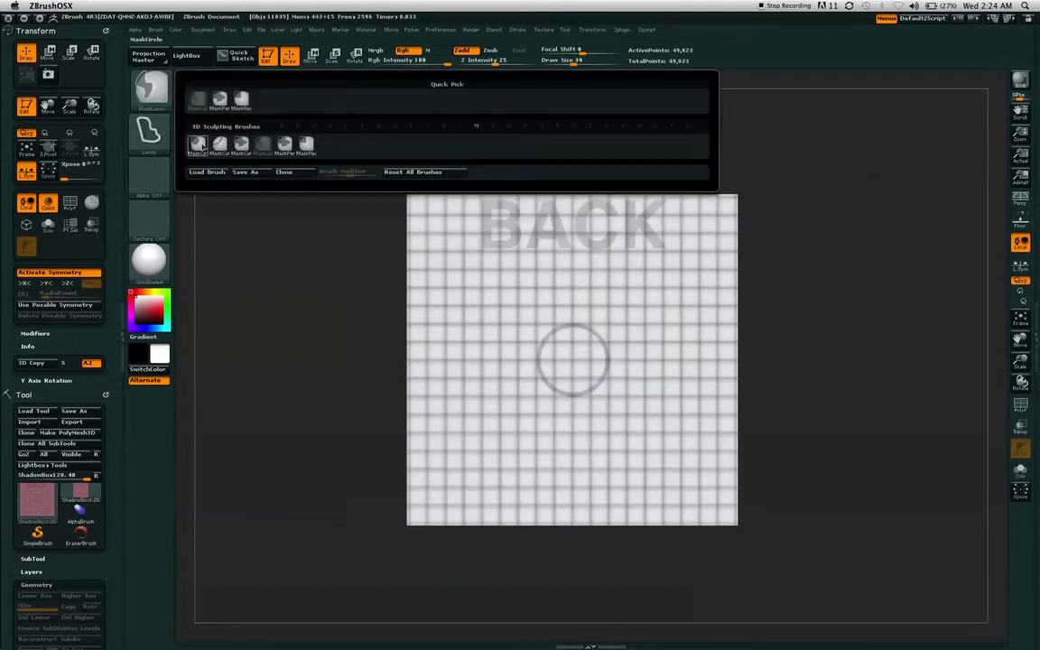
{"action": "left_click", "coordinate": [191, 139]}
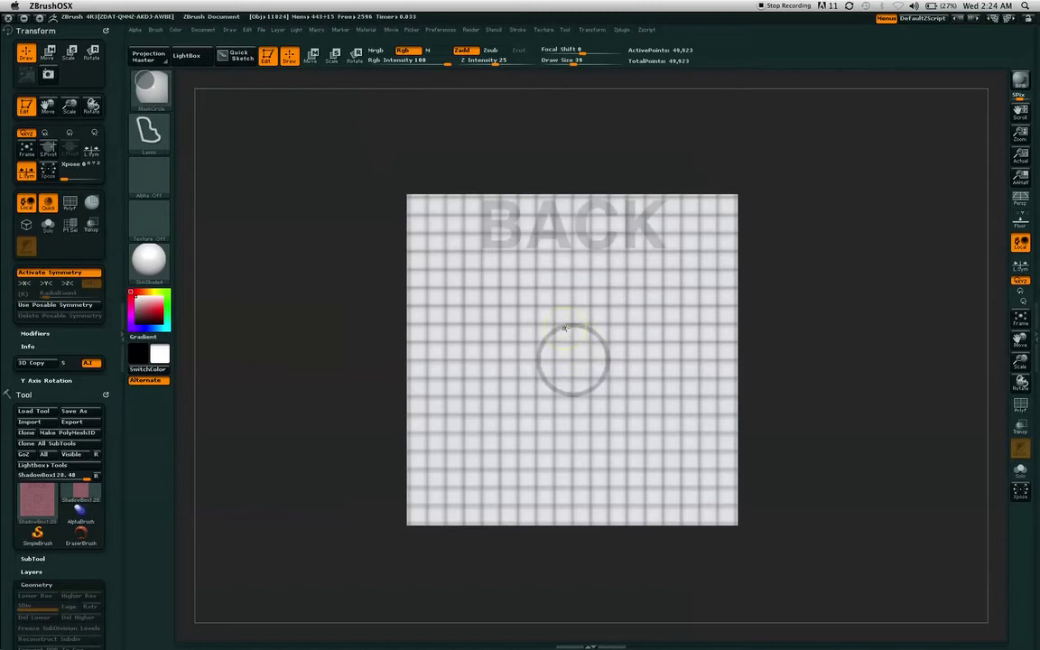
{"action": "mouse_move", "coordinate": [633, 392]}
{"action": "left_mouse_down", "text": "ctrl"}
{"action": "mouse_move", "coordinate": [645, 267]}
{"action": "mouse_move", "coordinate": [534, 270]}
{"action": "mouse_move", "coordinate": [533, 429]}
{"action": "mouse_move", "coordinate": [638, 430]}
{"action": "mouse_move", "coordinate": [703, 400]}
{"action": "mouse_move", "coordinate": [719, 417]}
{"action": "mouse_move", "coordinate": [643, 413]}
{"action": "mouse_move", "coordinate": [633, 431]}
{"action": "mouse_move", "coordinate": [641, 426]}
{"action": "left_mouse_up", "text": "ctrl"}
{"action": "key", "text": "ctrl+z"}
{"action": "mouse_move", "coordinate": [806, 216]}
{"action": "left_mouse_down"}
{"action": "mouse_move", "coordinate": [803, 255]}
{"action": "mouse_move", "coordinate": [780, 255]}
{"action": "left_mouse_up"}
- Erase a smaller centred circle from the disc mask to form a ring, then undo both masks
{"action": "key", "text": "ctrl"}
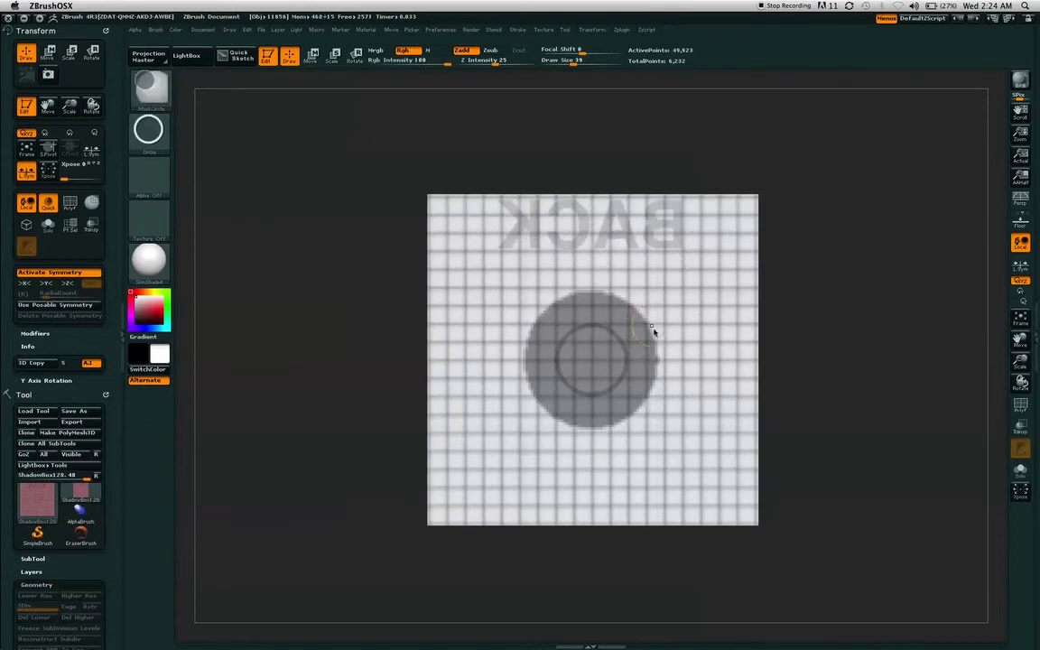
{"action": "mouse_move", "coordinate": [613, 378]}
{"action": "left_mouse_down", "text": "ctrl"}
{"action": "mouse_move", "coordinate": [638, 404]}
{"action": "mouse_move", "coordinate": [619, 388]}
{"action": "left_mouse_up", "text": "ctrl"}
{"action": "key", "text": "super+space"}
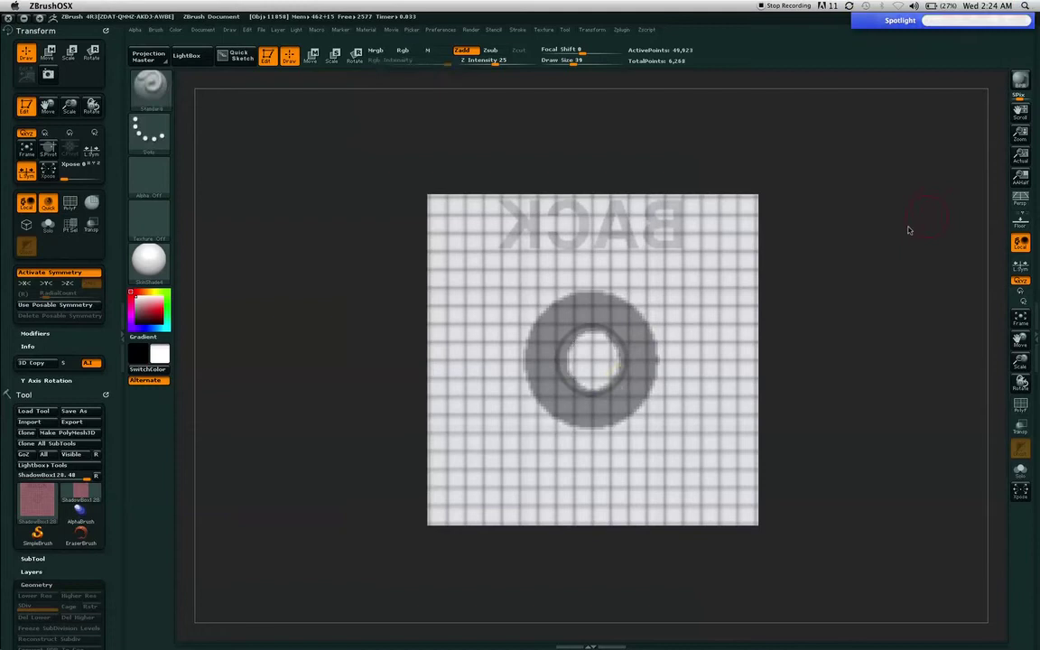
{"action": "mouse_move", "coordinate": [909, 230]}
{"action": "left_mouse_down"}
{"action": "mouse_move", "coordinate": [848, 244]}
{"action": "mouse_move", "coordinate": [787, 231]}
{"action": "left_mouse_up"}
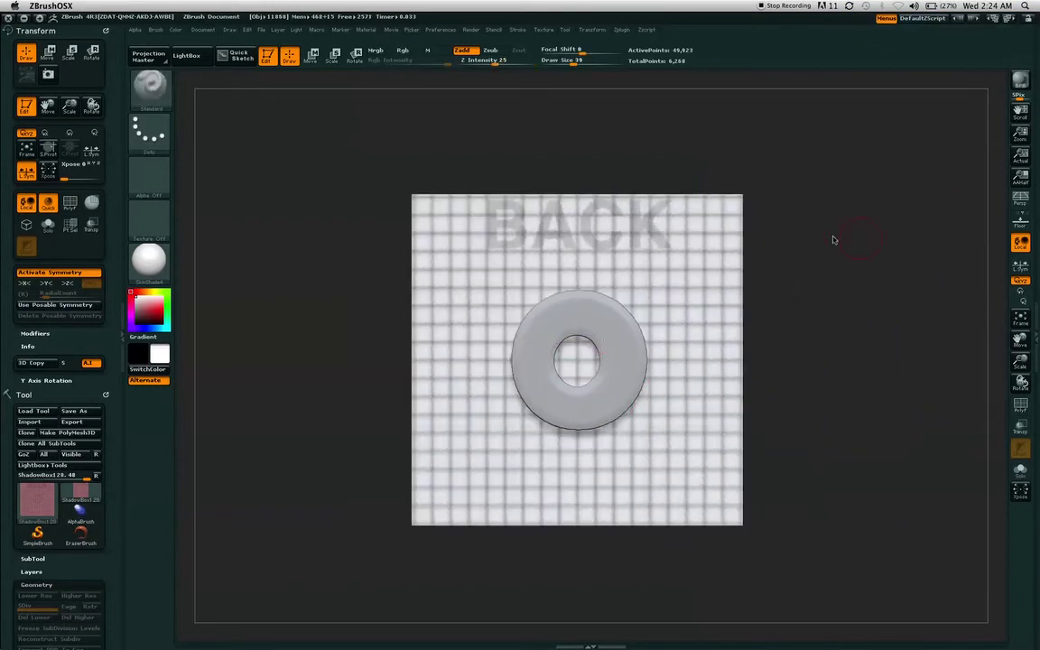
{"action": "key", "text": "ctrl+z"}
{"action": "key", "text": "ctrl+z"}
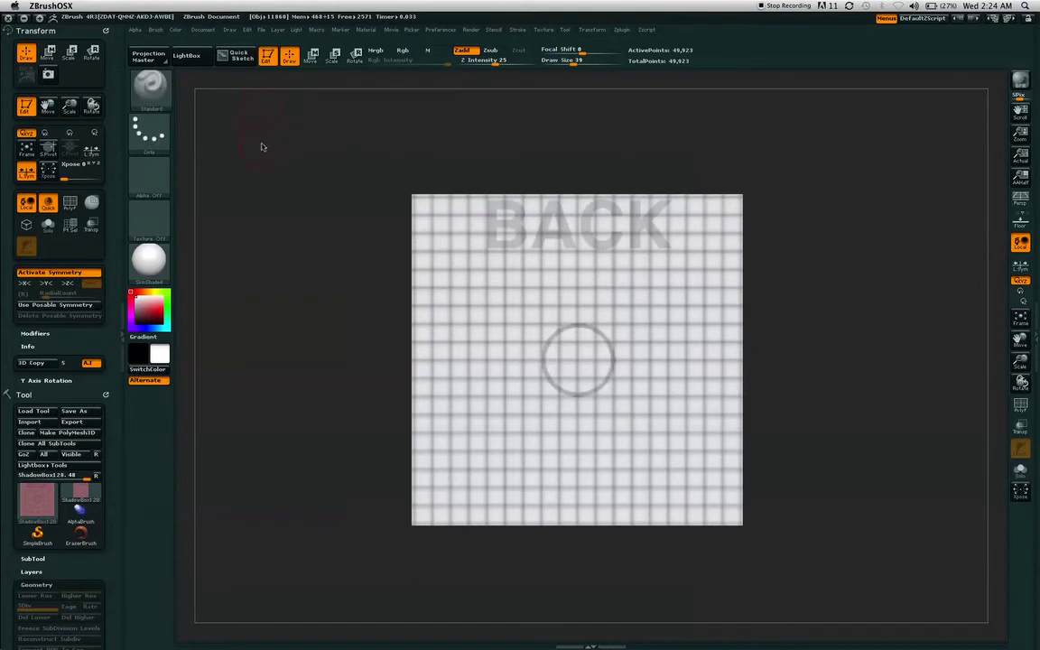
- Look through the available masking brushes and switch the masking brush to MaskPen
{"action": "left_click", "coordinate": [149, 85]}
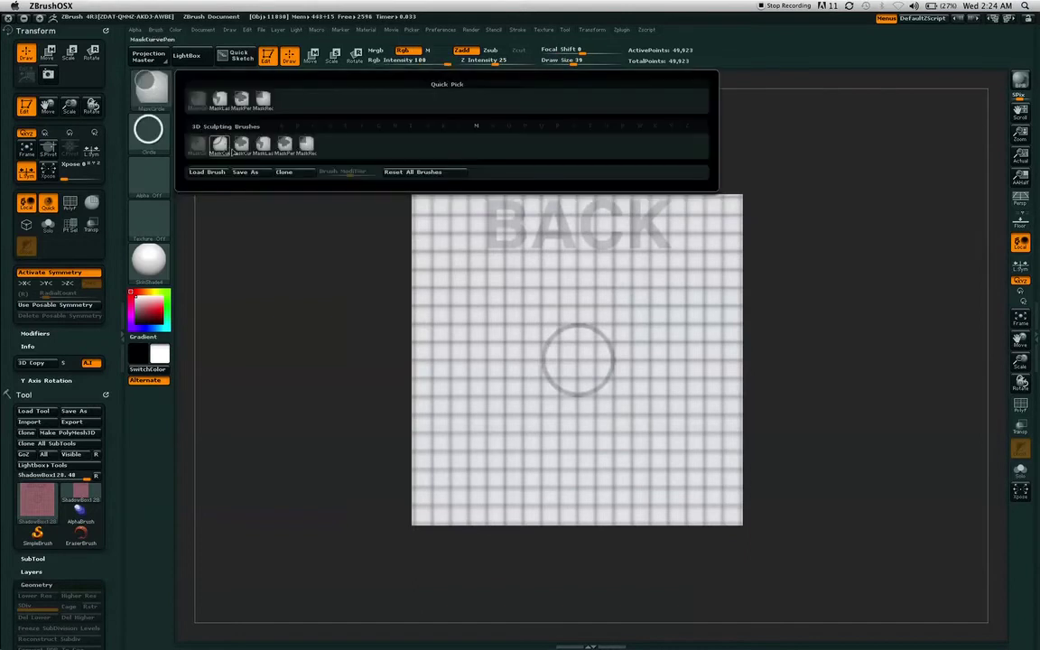
{"action": "mouse_move", "coordinate": [222, 147]}
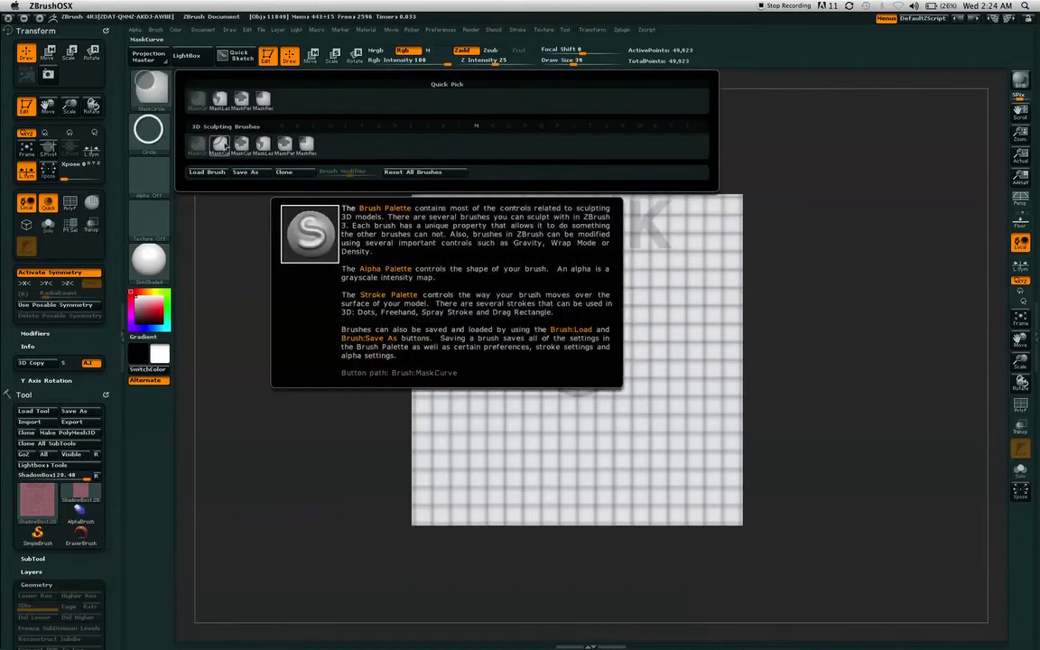
{"action": "left_click", "coordinate": [158, 101]}
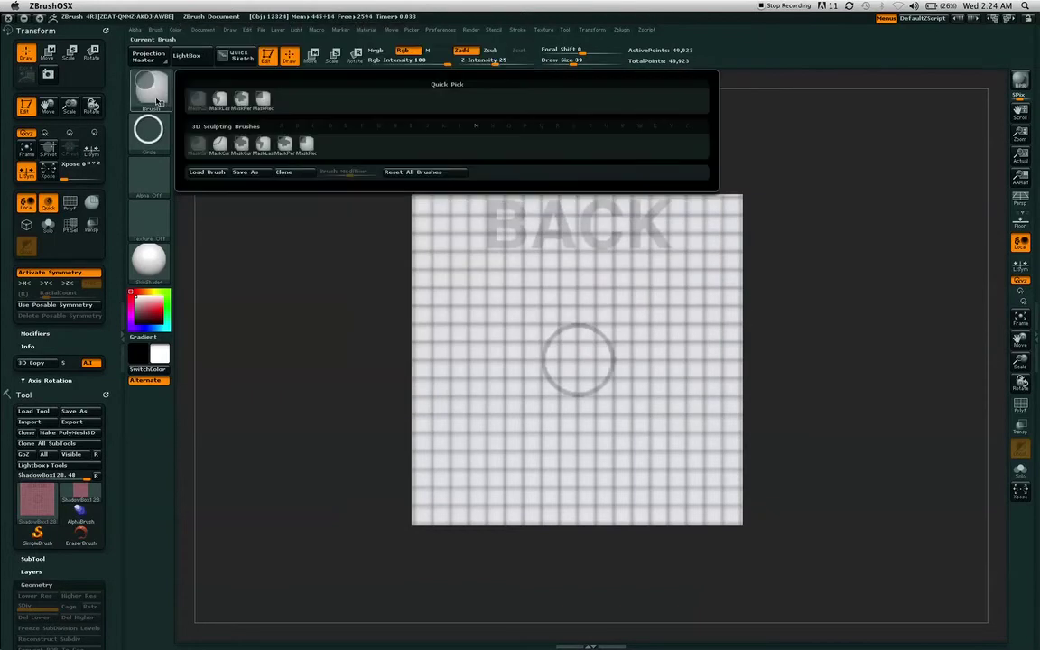
{"action": "mouse_move", "coordinate": [220, 144]}
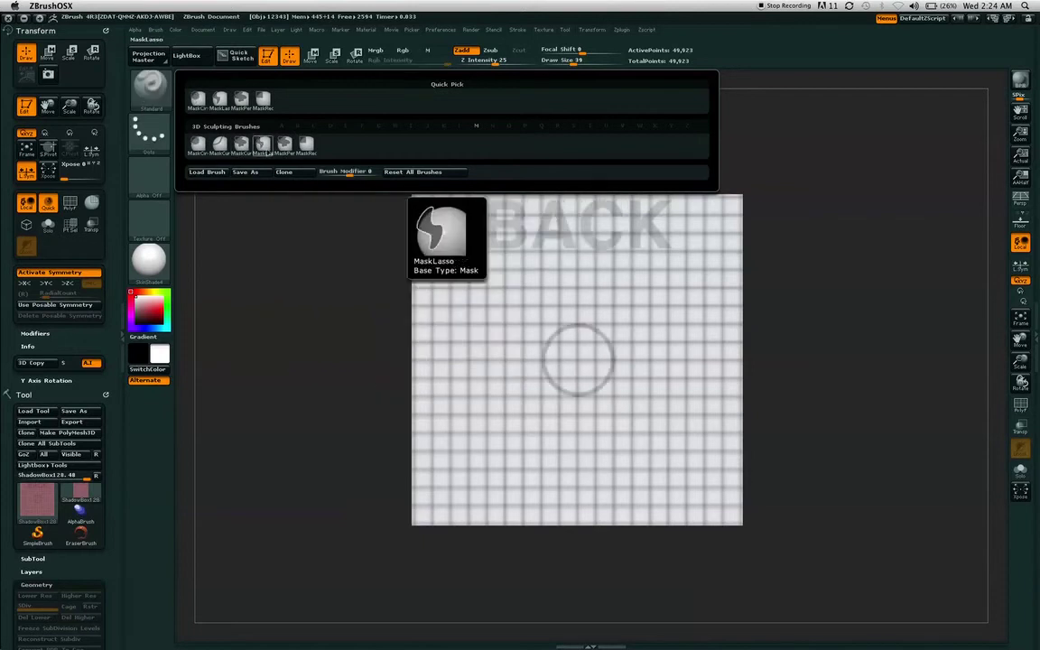
{"action": "left_click", "coordinate": [261, 143]}
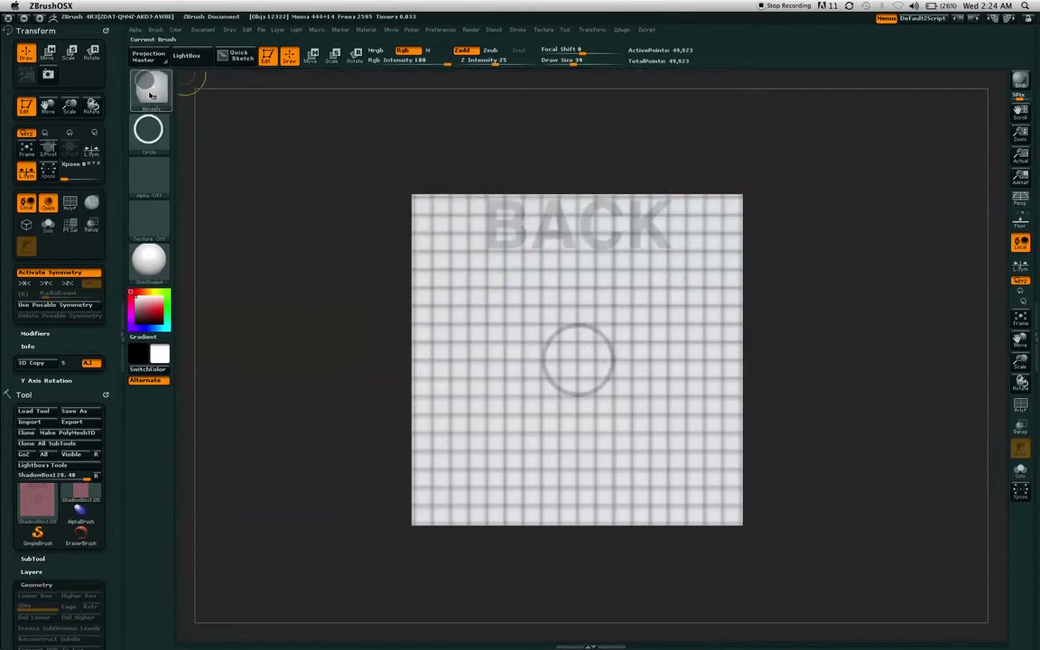
{"action": "left_click", "coordinate": [145, 81], "text": "ctrl"}
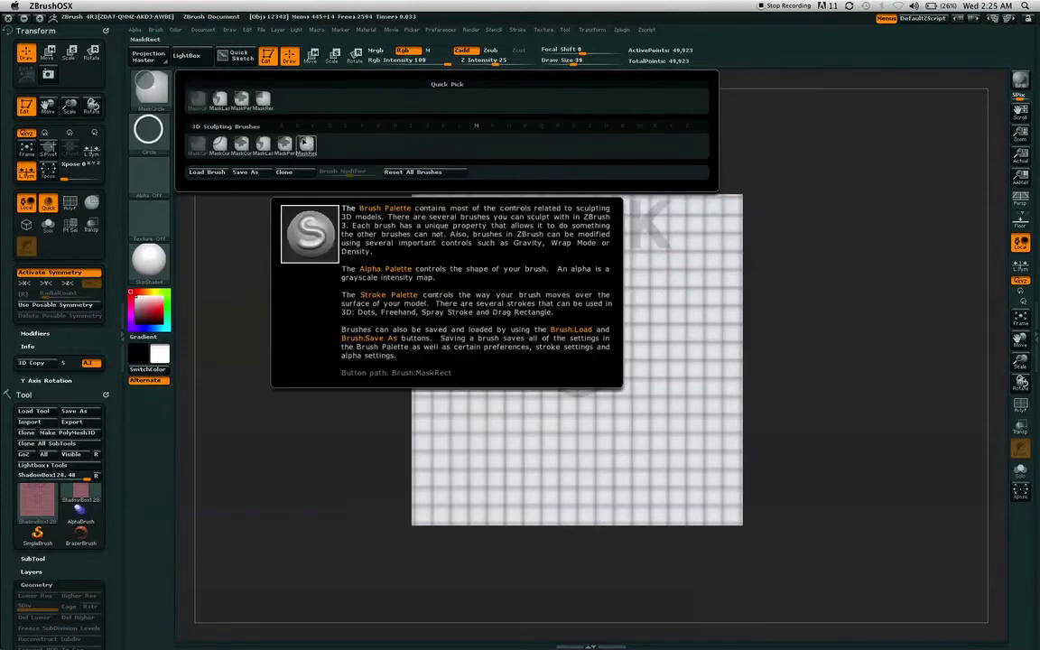
{"action": "left_click", "coordinate": [285, 142]}
- Paint a freehand oval mask with an open gap near its base beside the back plane's circle, using draw size 20
{"action": "key", "text": "ctrl"}
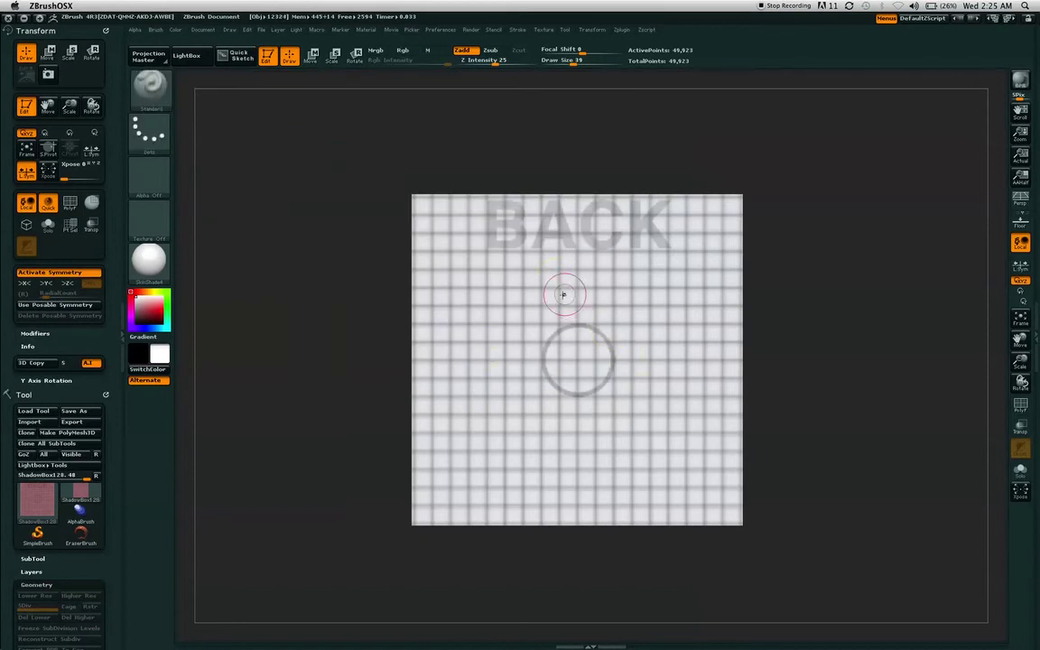
{"action": "key", "text": "ctrl"}
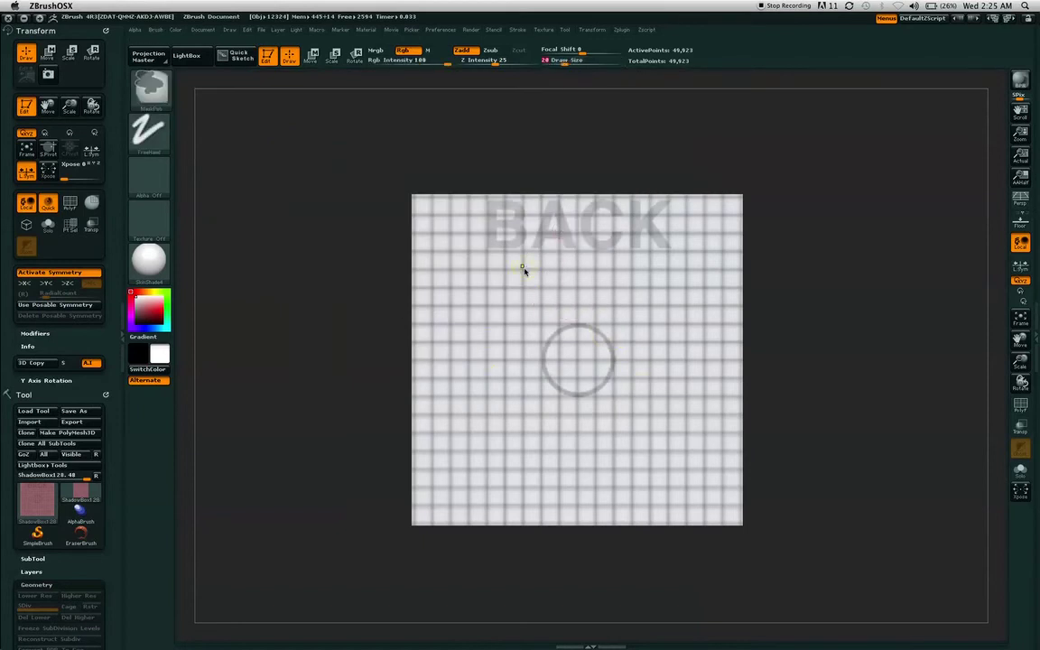
{"action": "mouse_move", "coordinate": [497, 285]}
{"action": "left_mouse_down", "text": "ctrl"}
{"action": "mouse_move", "coordinate": [478, 347]}
{"action": "mouse_move", "coordinate": [476, 236]}
{"action": "mouse_move", "coordinate": [469, 307]}
{"action": "mouse_move", "coordinate": [540, 299]}
{"action": "left_mouse_up", "text": "ctrl"}
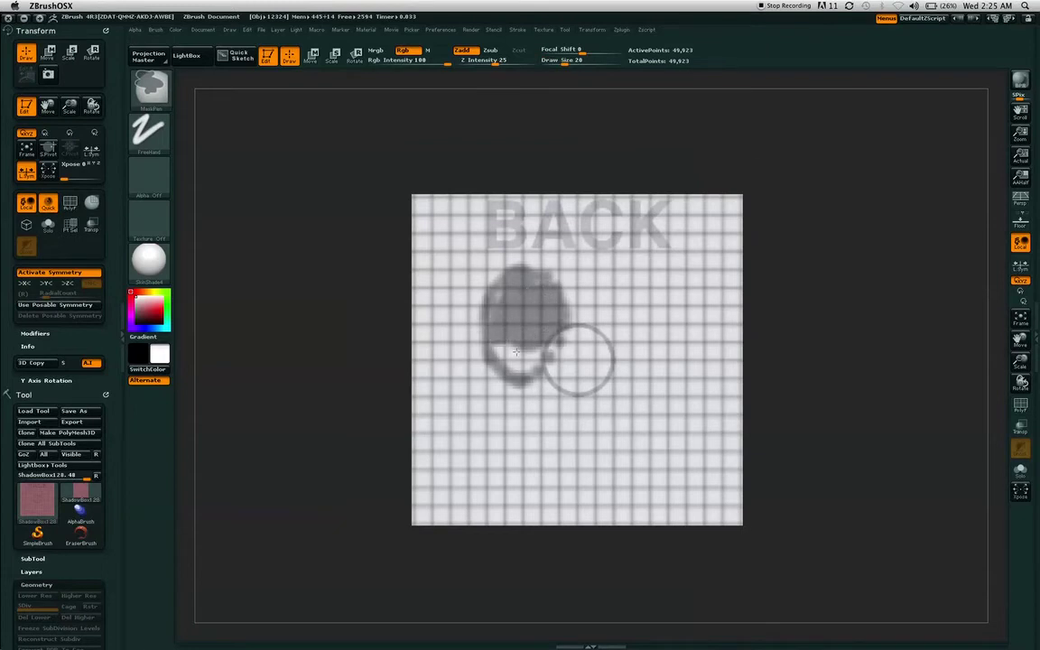
- Turn on transparency and face the right plane squarely so the thin mesh shows through it
{"action": "mouse_move", "coordinate": [837, 162]}
{"action": "left_mouse_down"}
{"action": "mouse_move", "coordinate": [918, 172]}
{"action": "mouse_move", "coordinate": [840, 186]}
{"action": "mouse_move", "coordinate": [781, 155]}
{"action": "left_mouse_up"}
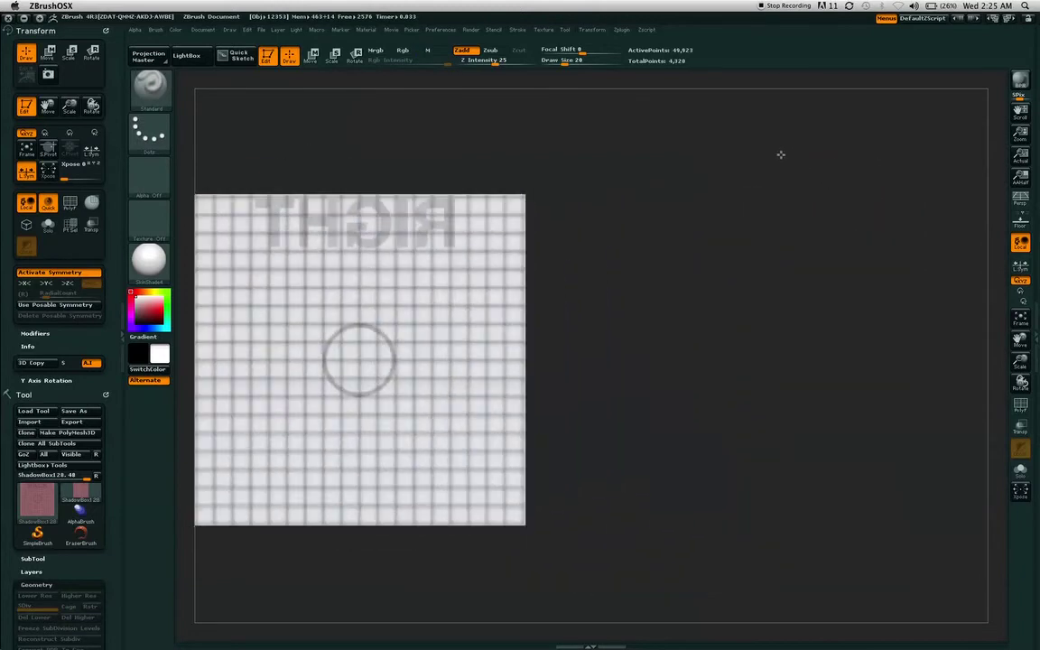
{"action": "left_click_drag", "start_coordinate": [655, 176], "coordinate": [812, 181], "text": "alt"}
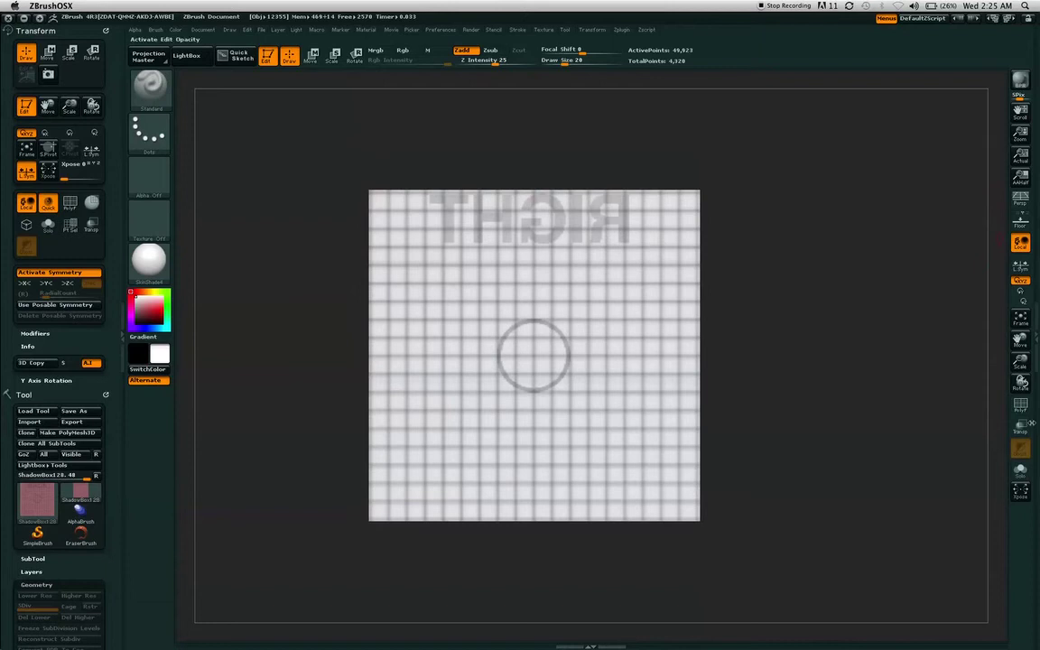
{"action": "left_click", "coordinate": [1021, 424]}
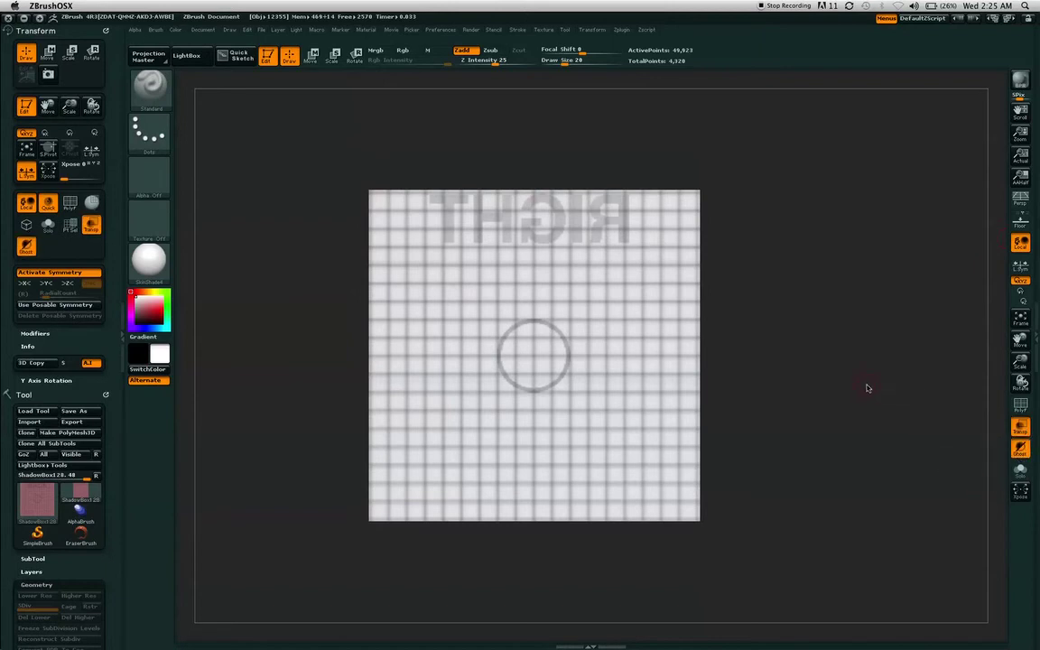
{"action": "left_click_drag", "start_coordinate": [867, 389], "coordinate": [898, 381], "text": "alt"}
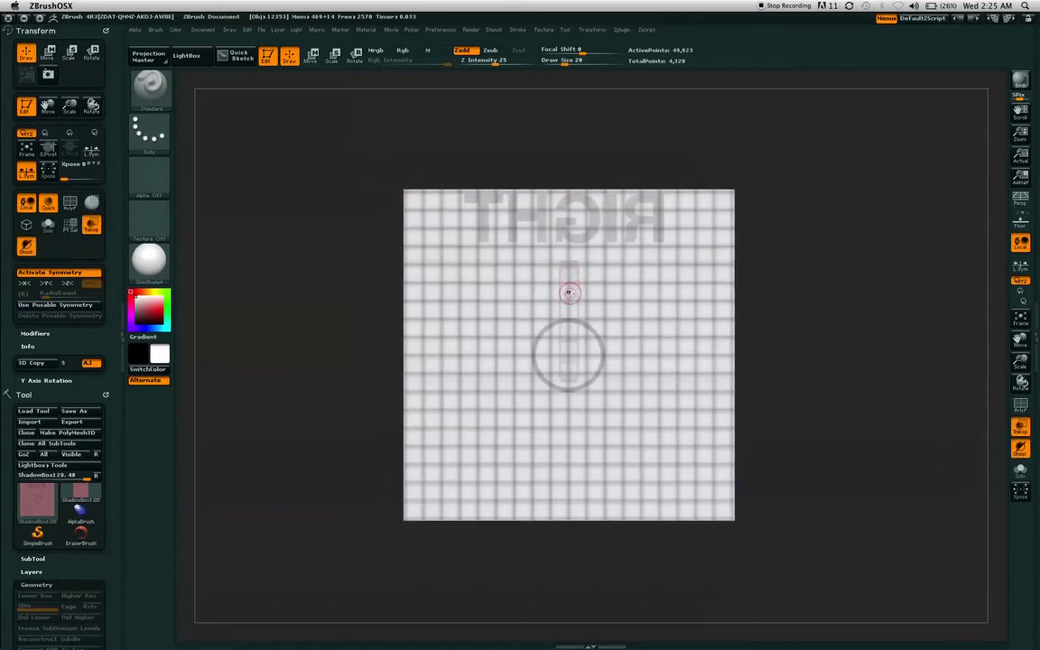
{"action": "left_click_drag", "start_coordinate": [836, 289], "coordinate": [837, 316], "text": "alt"}
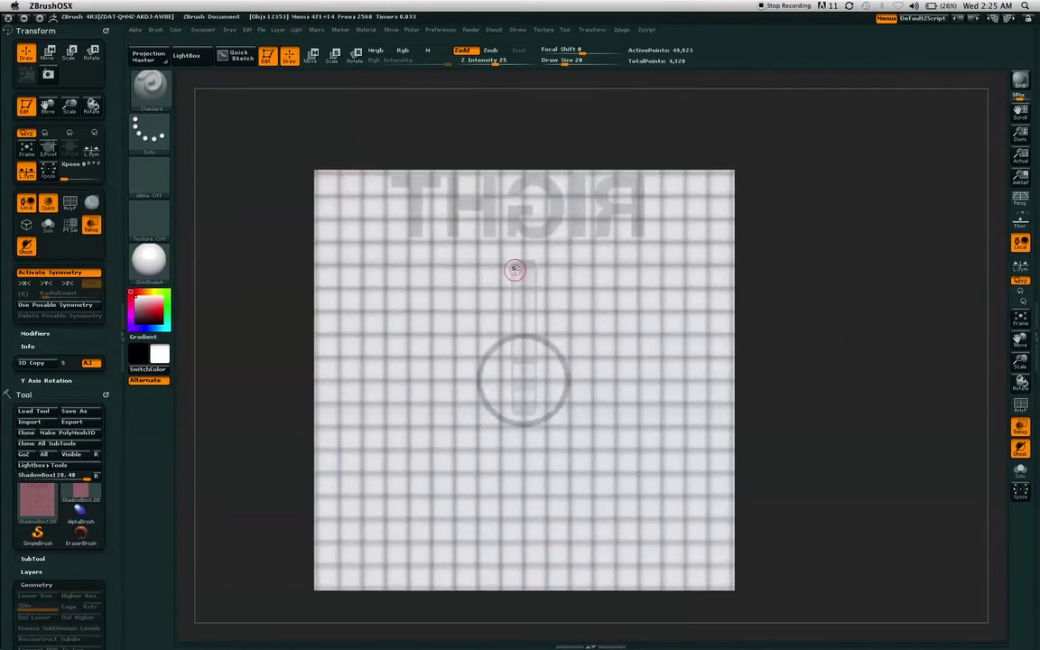
{"action": "mouse_move", "coordinate": [841, 315]}
{"action": "left_mouse_down", "text": "alt"}
{"action": "mouse_move", "coordinate": [870, 304]}
{"action": "mouse_move", "coordinate": [878, 282]}
{"action": "left_mouse_up", "text": "alt"}
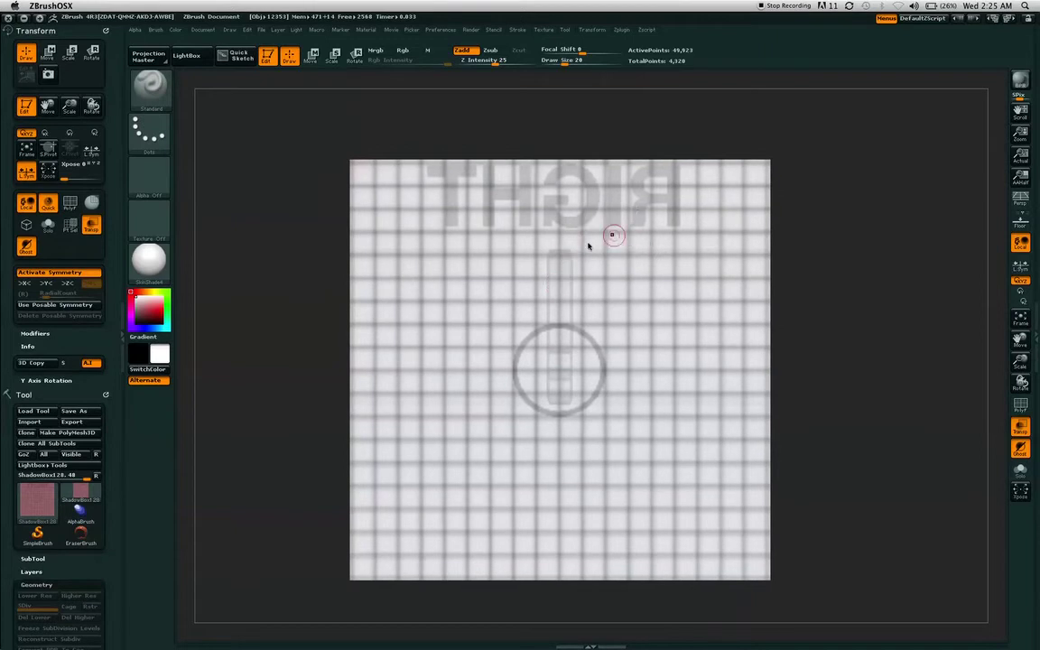
- Switch the masking brush to MaskRect and mask an upright rectangle over the right plane's circle and the area above it
{"action": "key", "text": "ctrl"}
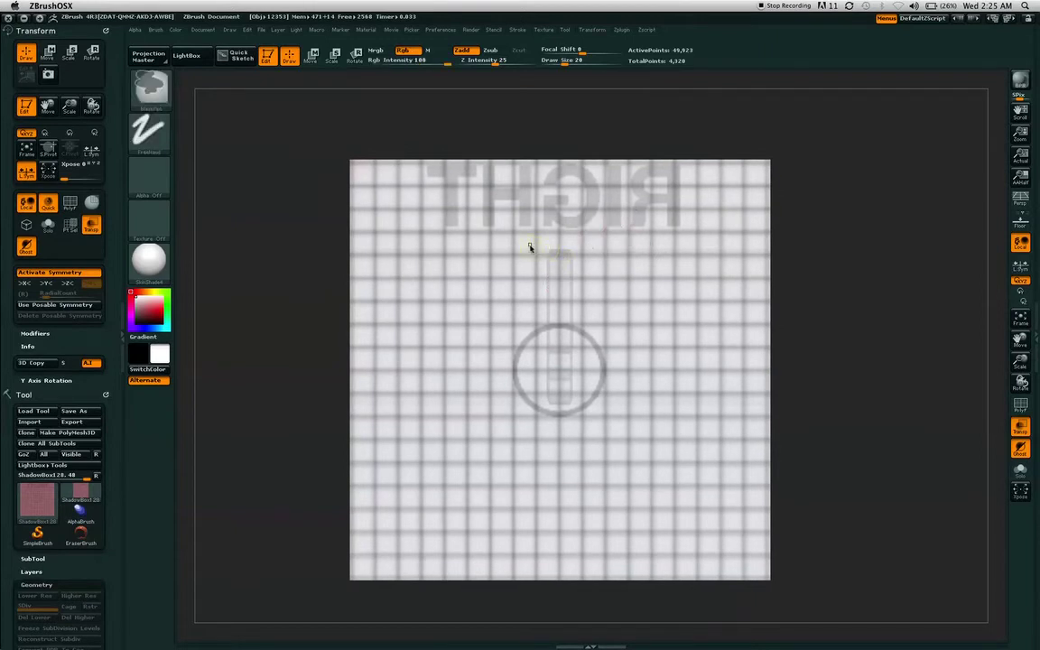
{"action": "left_click", "coordinate": [151, 87]}
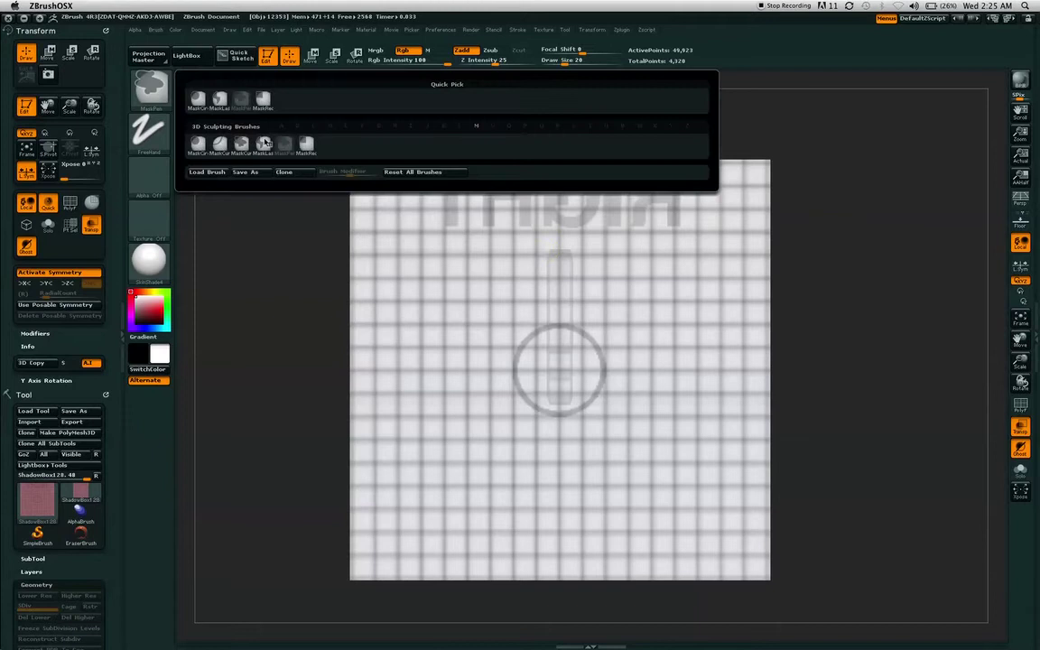
{"action": "left_click", "coordinate": [305, 144]}
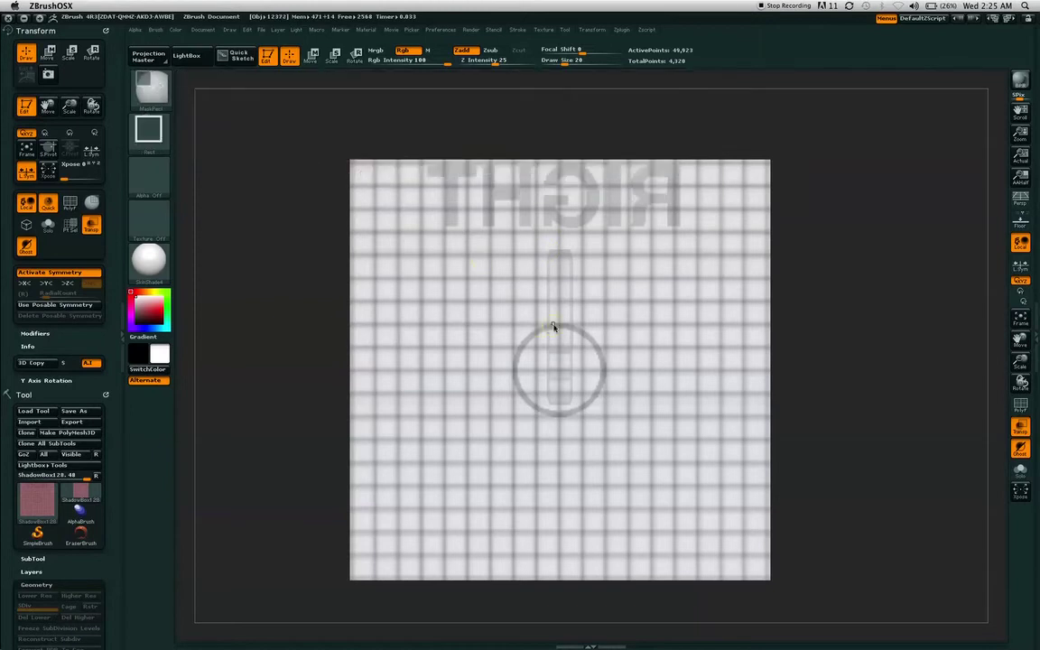
{"action": "mouse_move", "coordinate": [560, 319]}
{"action": "left_mouse_down", "text": "ctrl"}
{"action": "mouse_move", "coordinate": [650, 478]}
{"action": "mouse_move", "coordinate": [607, 391]}
{"action": "mouse_move", "coordinate": [614, 427]}
{"action": "mouse_move", "coordinate": [611, 411]}
{"action": "mouse_move", "coordinate": [640, 414]}
{"action": "left_mouse_up", "text": "ctrl"}
{"action": "key", "text": "ctrl+space"}
- Turn off transparency and examine the thickened mesh against the back and right planes
{"action": "mouse_move", "coordinate": [698, 109]}
{"action": "left_mouse_down"}
{"action": "mouse_move", "coordinate": [759, 113]}
{"action": "mouse_move", "coordinate": [811, 141]}
{"action": "left_mouse_up"}
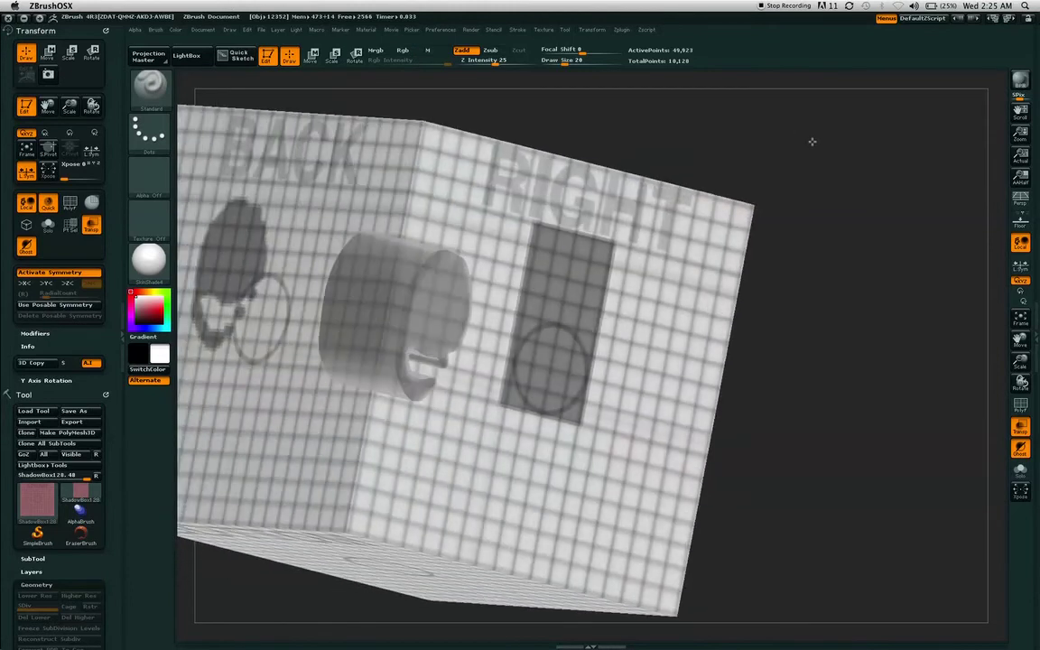
{"action": "left_click", "coordinate": [1018, 427]}
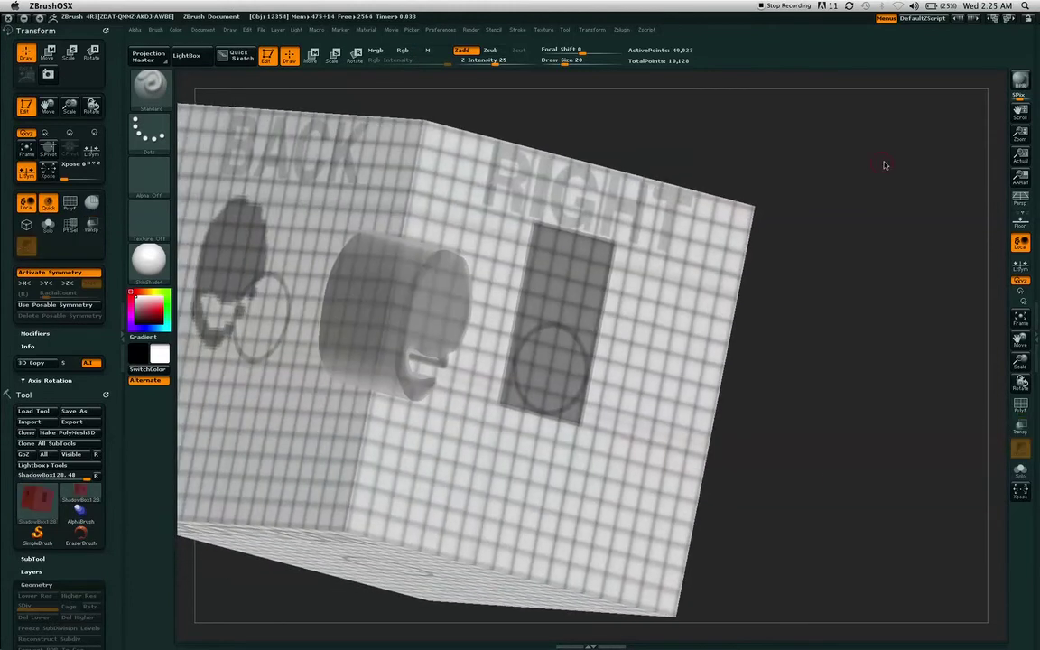
{"action": "left_click_drag", "start_coordinate": [909, 212], "coordinate": [575, 261]}
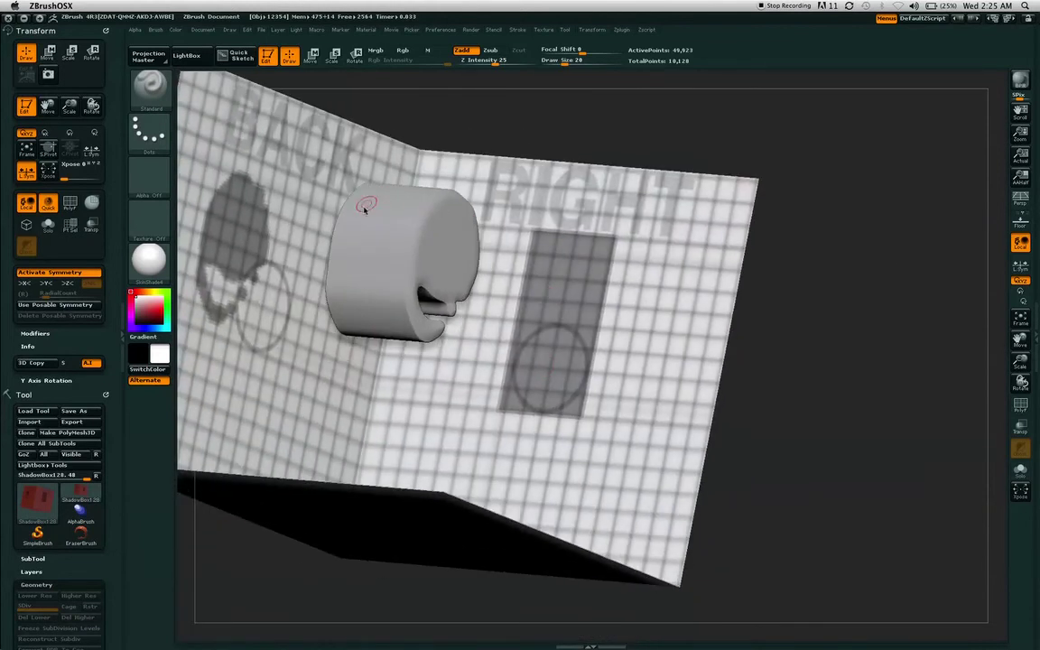
{"action": "left_click_drag", "start_coordinate": [810, 140], "coordinate": [531, 255]}
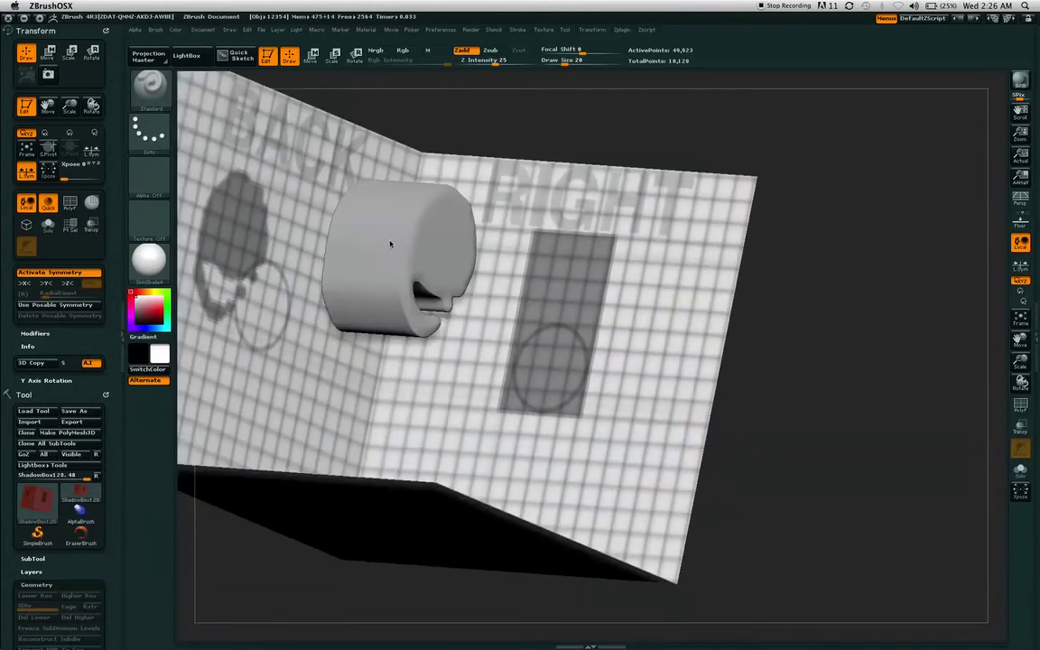
{"action": "left_click_drag", "start_coordinate": [390, 243], "coordinate": [419, 240]}
- Mask a rectangle on the bottom plane around the ghosted mesh, reaching just past the circle's centre, after undoing a stray stroke
{"action": "mouse_move", "coordinate": [847, 160]}
{"action": "left_mouse_down"}
{"action": "mouse_move", "coordinate": [791, 168]}
{"action": "mouse_move", "coordinate": [842, 151]}
{"action": "mouse_move", "coordinate": [849, 130]}
{"action": "mouse_move", "coordinate": [836, 304]}
{"action": "left_mouse_up"}
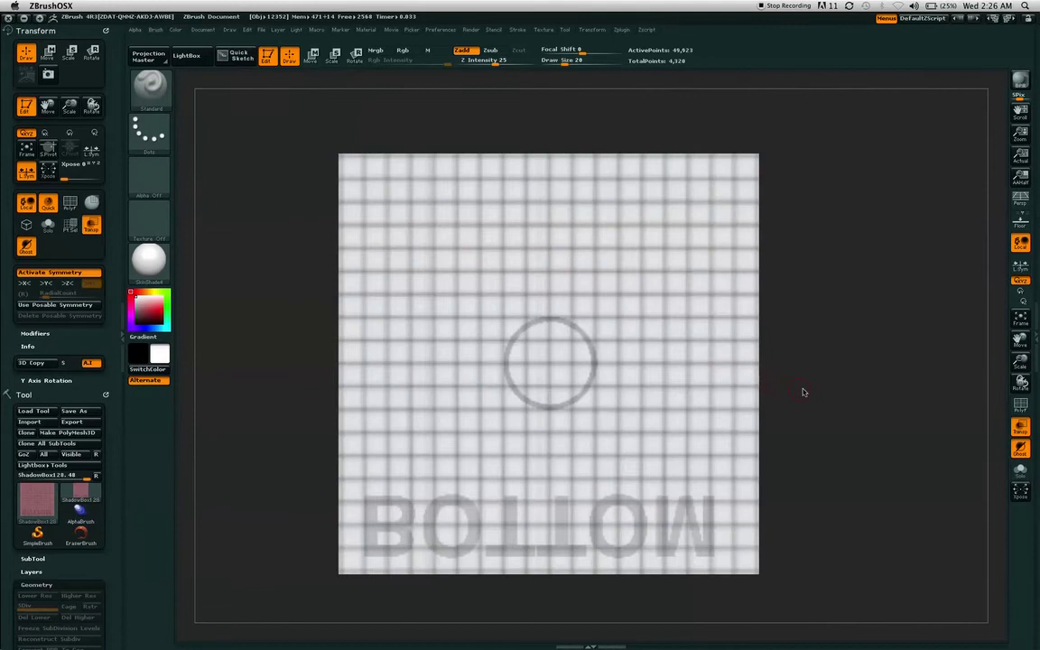
{"action": "left_click_drag", "start_coordinate": [828, 310], "coordinate": [841, 307]}
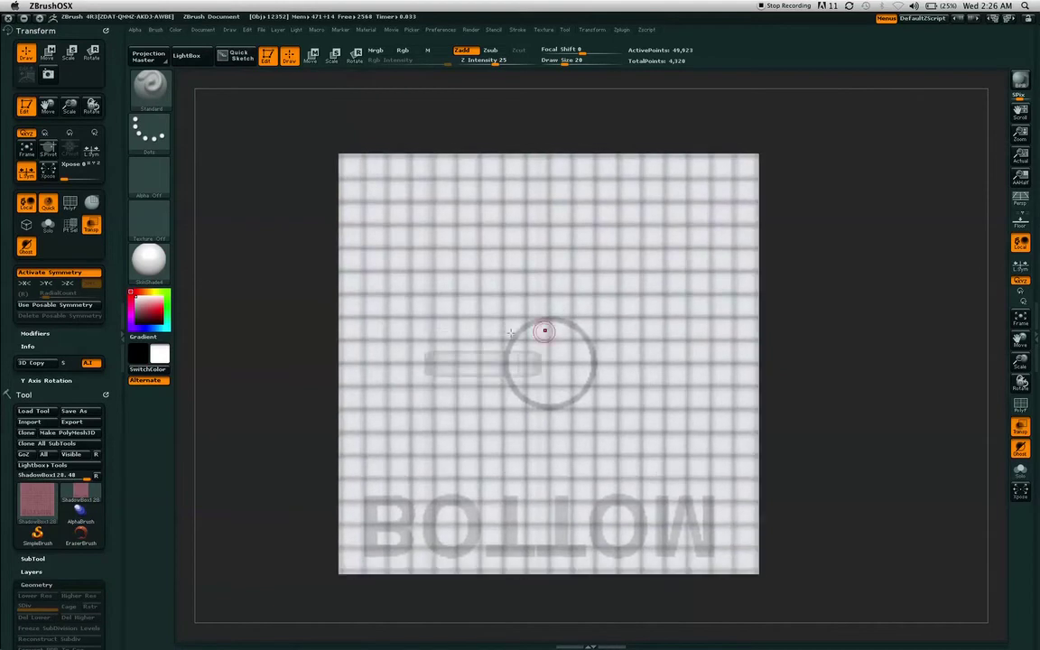
{"action": "mouse_move", "coordinate": [409, 334]}
{"action": "left_mouse_down"}
{"action": "mouse_move", "coordinate": [542, 399]}
{"action": "mouse_move", "coordinate": [578, 362]}
{"action": "left_mouse_up"}
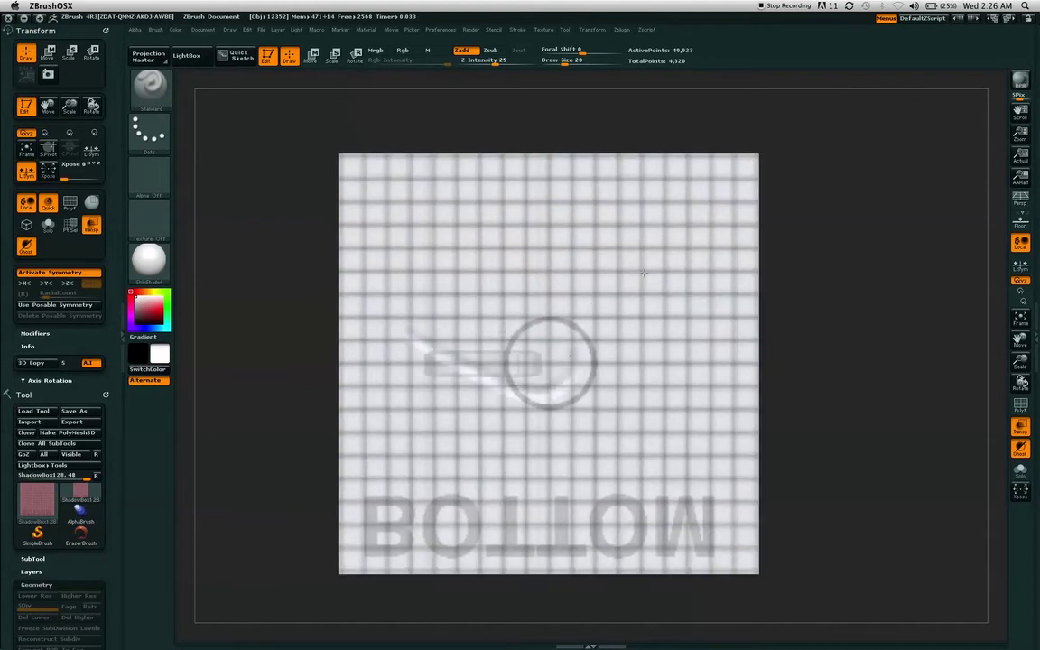
{"action": "key", "text": "ctrl+z"}
{"action": "left_click_drag", "start_coordinate": [401, 317], "coordinate": [558, 391], "text": "ctrl"}
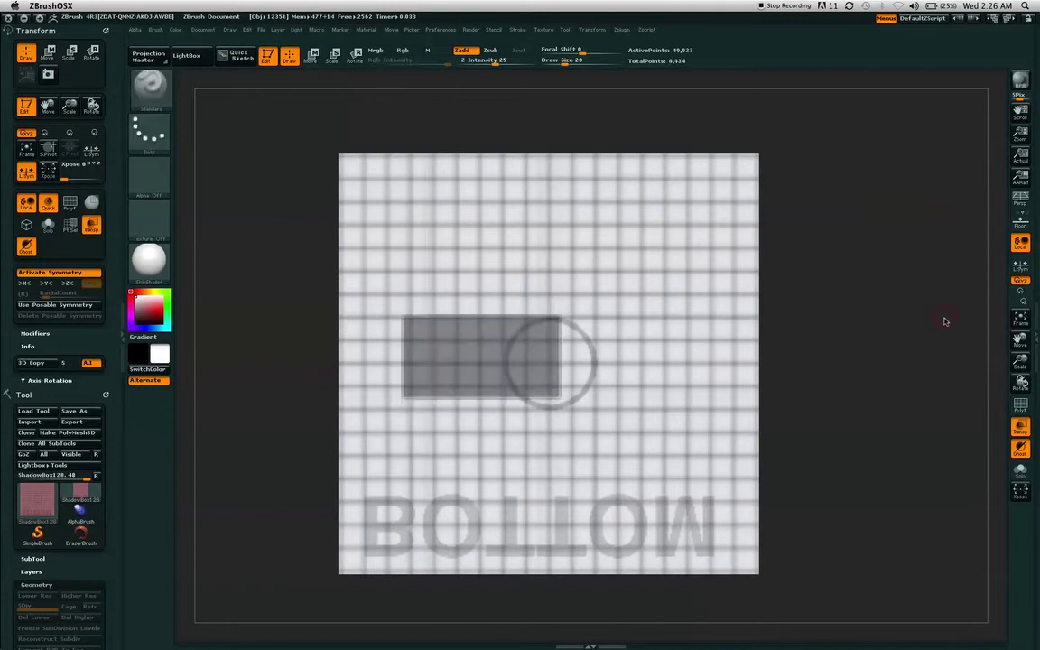
- Turn off transparency and examine the mesh generated from the back and bottom plane masks
{"action": "left_click_drag", "start_coordinate": [938, 348], "coordinate": [906, 472]}
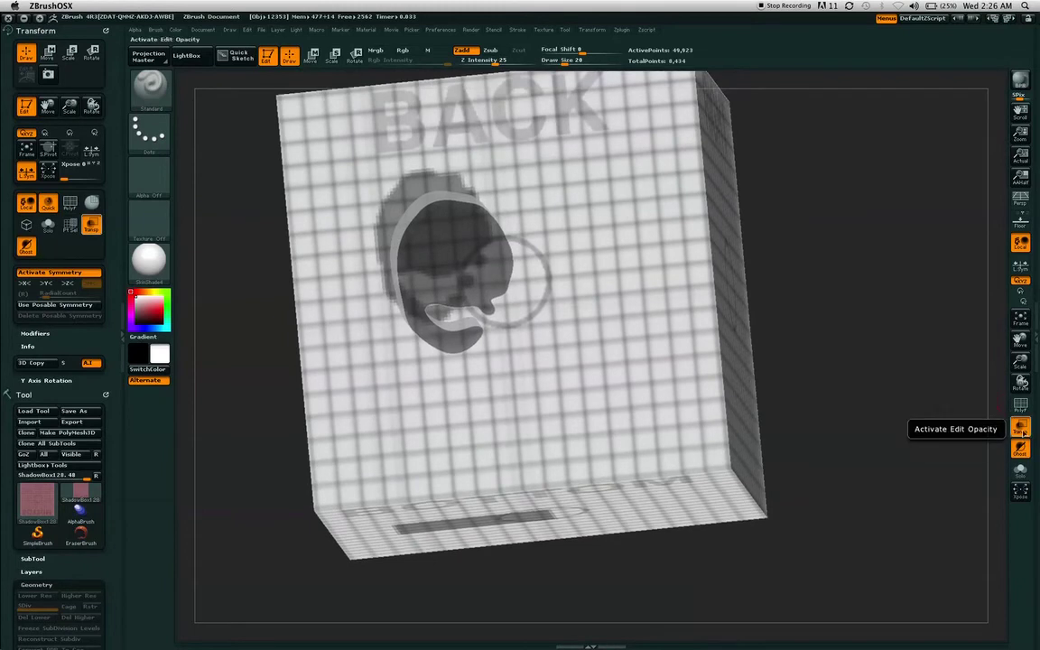
{"action": "left_click", "coordinate": [1019, 428]}
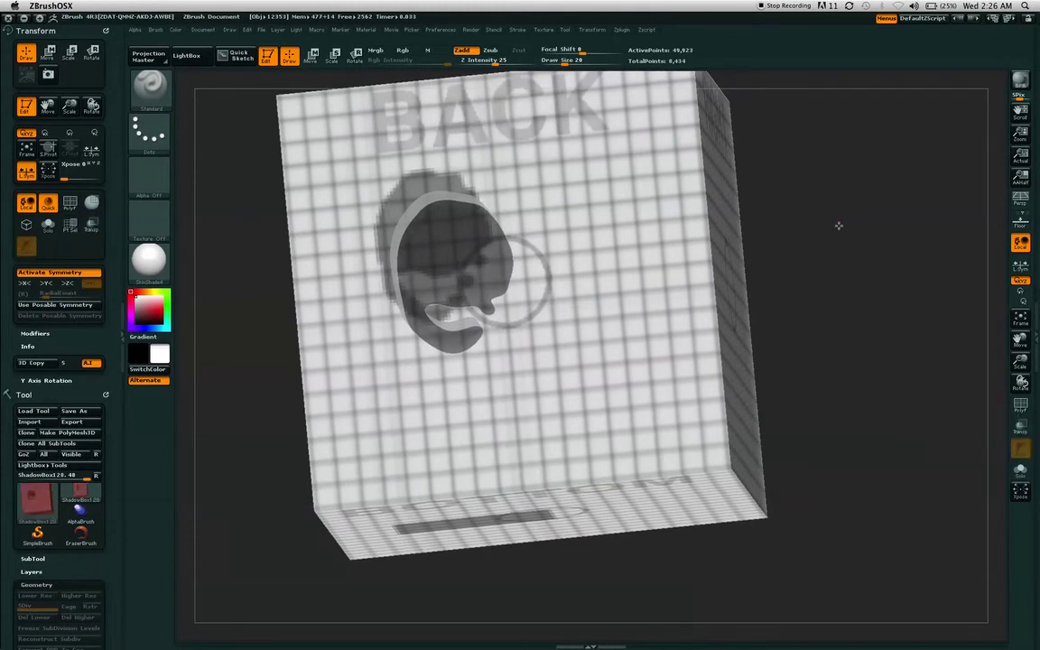
{"action": "left_click_drag", "start_coordinate": [839, 225], "coordinate": [870, 216]}
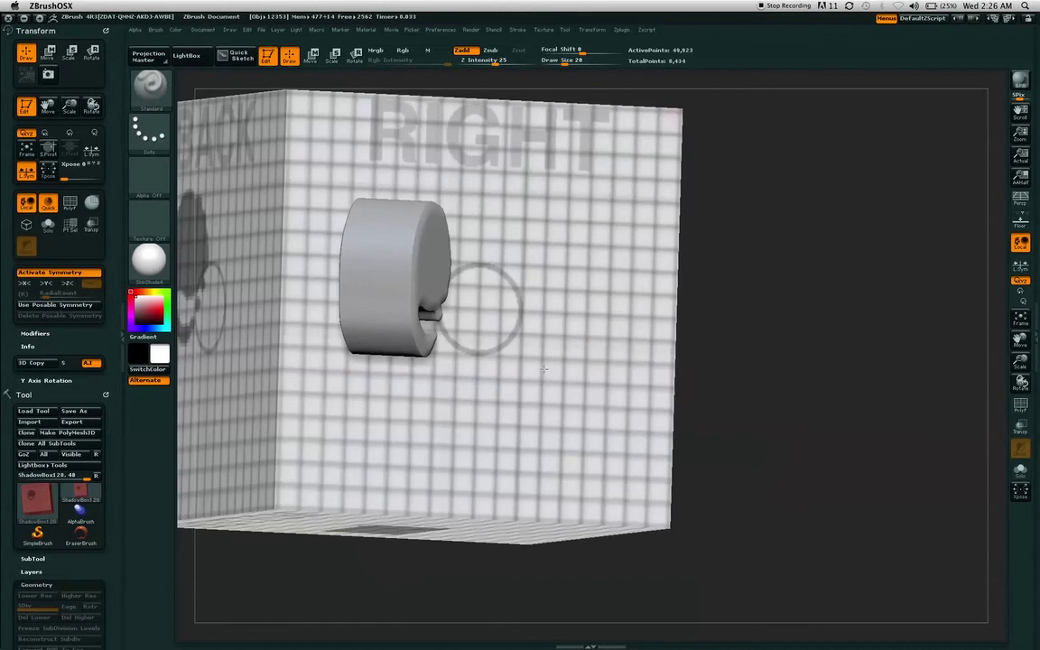
{"action": "left_click_drag", "start_coordinate": [544, 368], "coordinate": [499, 392]}
- With transparency on, mask a large rectangle around the right plane's circle, inspect its effect on the mesh, and undo the mask
{"action": "left_click_drag", "start_coordinate": [862, 249], "coordinate": [946, 311]}
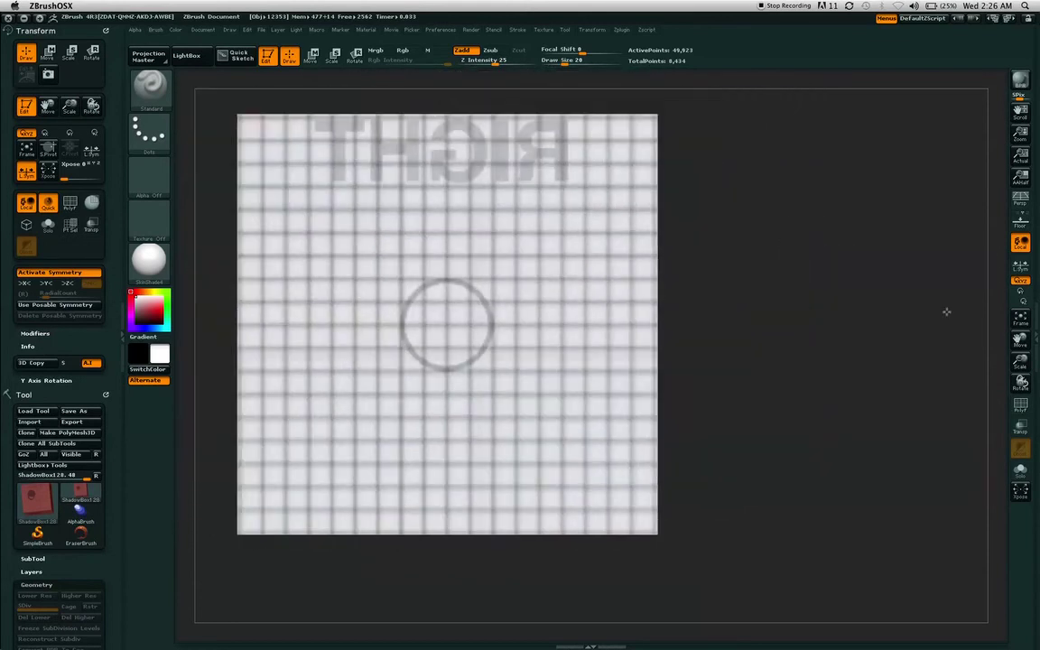
{"action": "left_click", "coordinate": [1019, 424]}
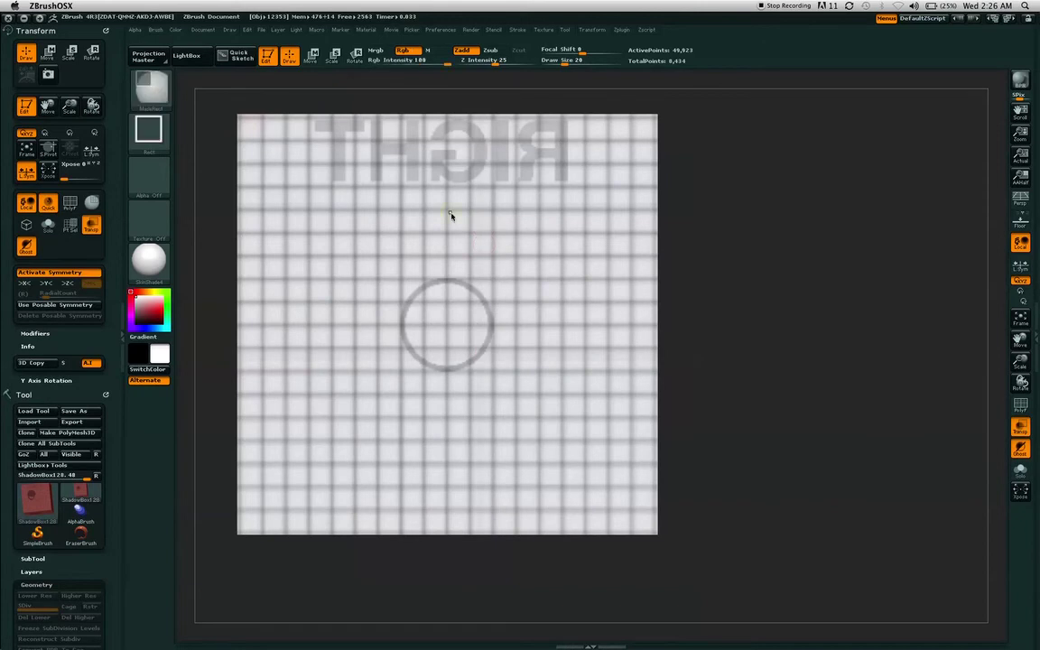
{"action": "left_click_drag", "start_coordinate": [394, 243], "coordinate": [505, 411]}
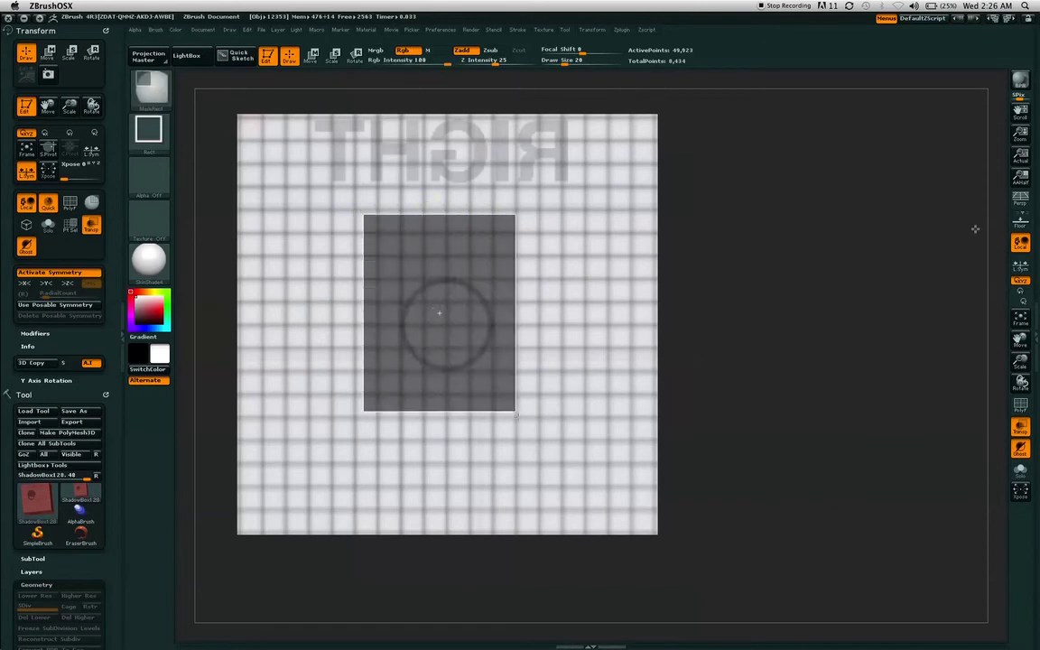
{"action": "left_click_drag", "start_coordinate": [868, 262], "coordinate": [806, 259]}
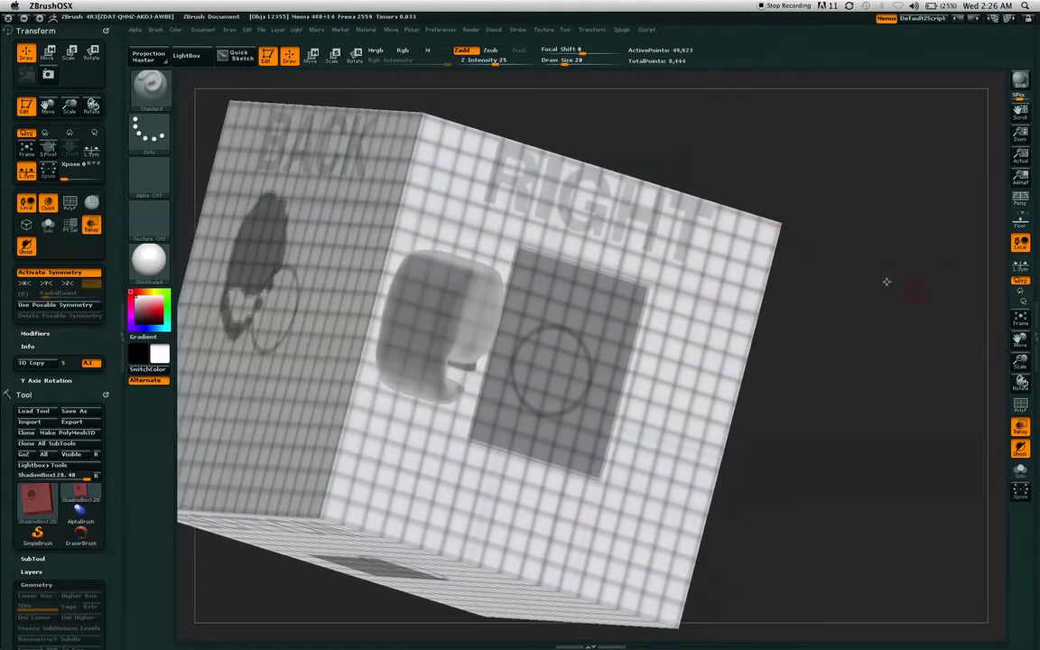
{"action": "left_click_drag", "start_coordinate": [886, 281], "coordinate": [841, 264]}
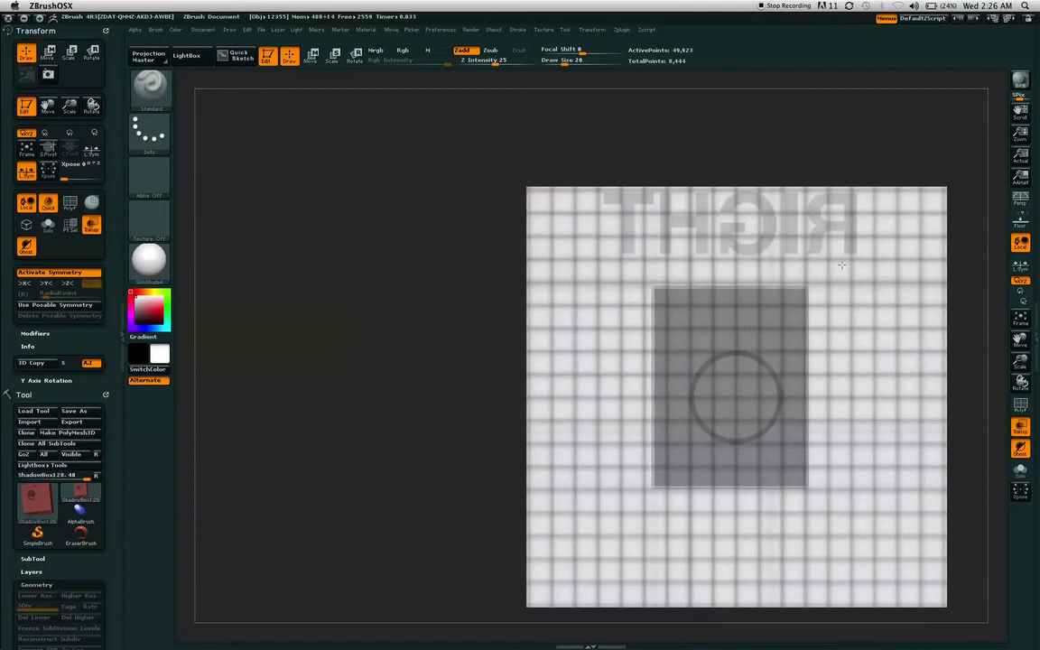
{"action": "left_click", "coordinate": [796, 312], "text": "ctrl+shift"}
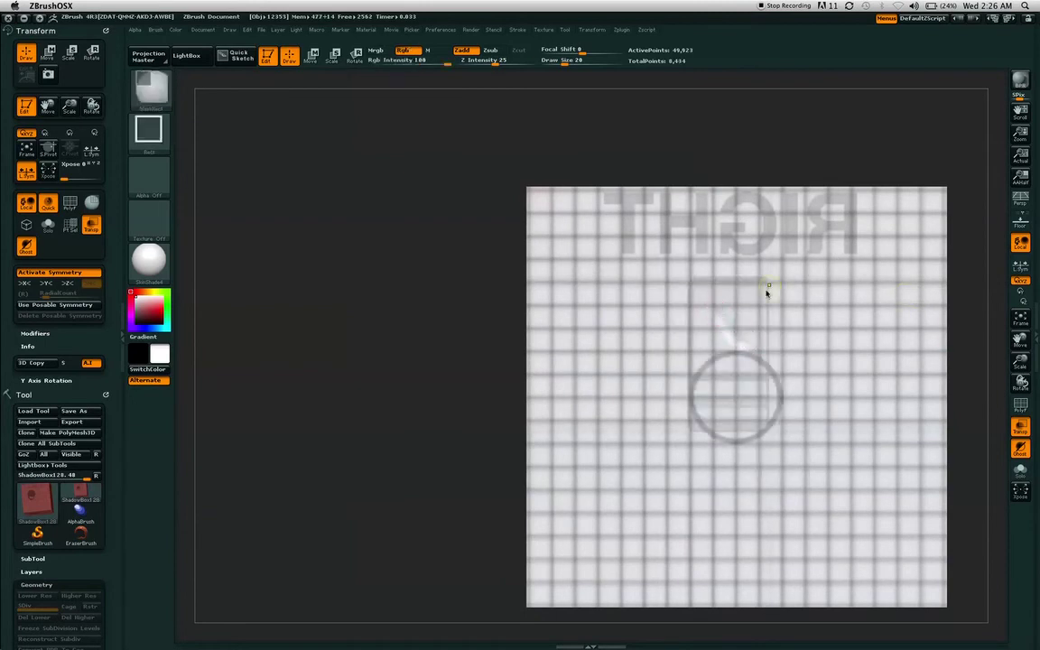
- Mask a tall rectangle on the right plane over the ghosted mesh, reaching down across most of the circle
{"action": "left_click", "coordinate": [745, 324], "text": "ctrl+shift"}
{"action": "key", "text": "ctrl"}
{"action": "mouse_move", "coordinate": [689, 278]}
{"action": "left_mouse_down", "text": "ctrl"}
{"action": "mouse_move", "coordinate": [766, 406]}
{"action": "mouse_move", "coordinate": [767, 435]}
{"action": "left_mouse_up", "text": "ctrl"}
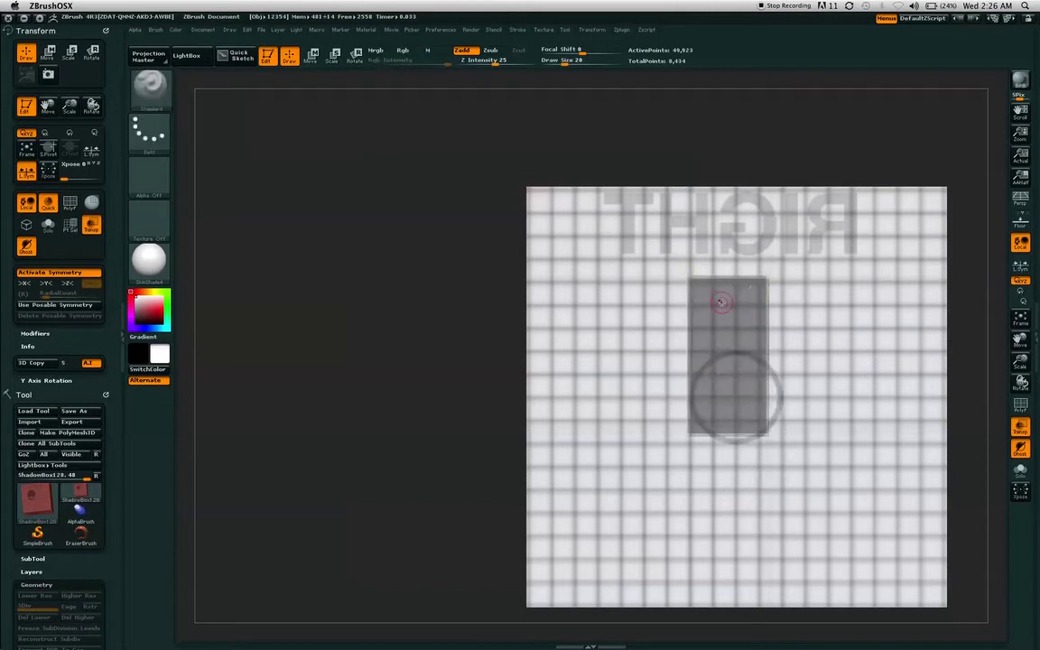
- Cut a small rectangular opening in the right plane's mask just above the circle, and turn off transparency to see the mesh
{"action": "left_click_drag", "start_coordinate": [719, 303], "coordinate": [751, 355], "text": "ctrl"}
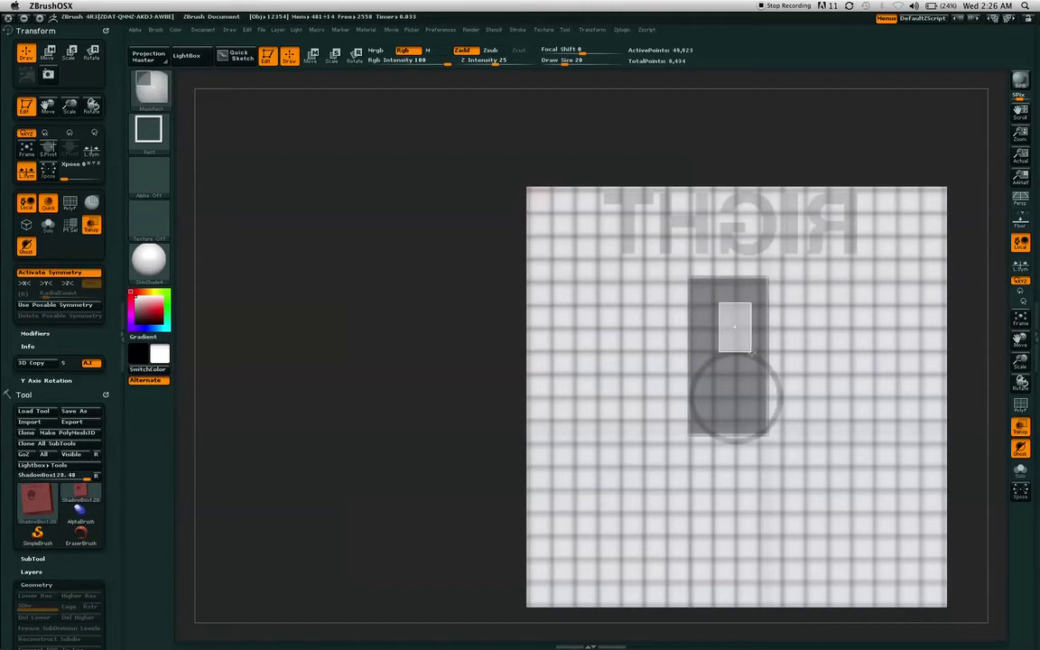
{"action": "key", "text": "super+space"}
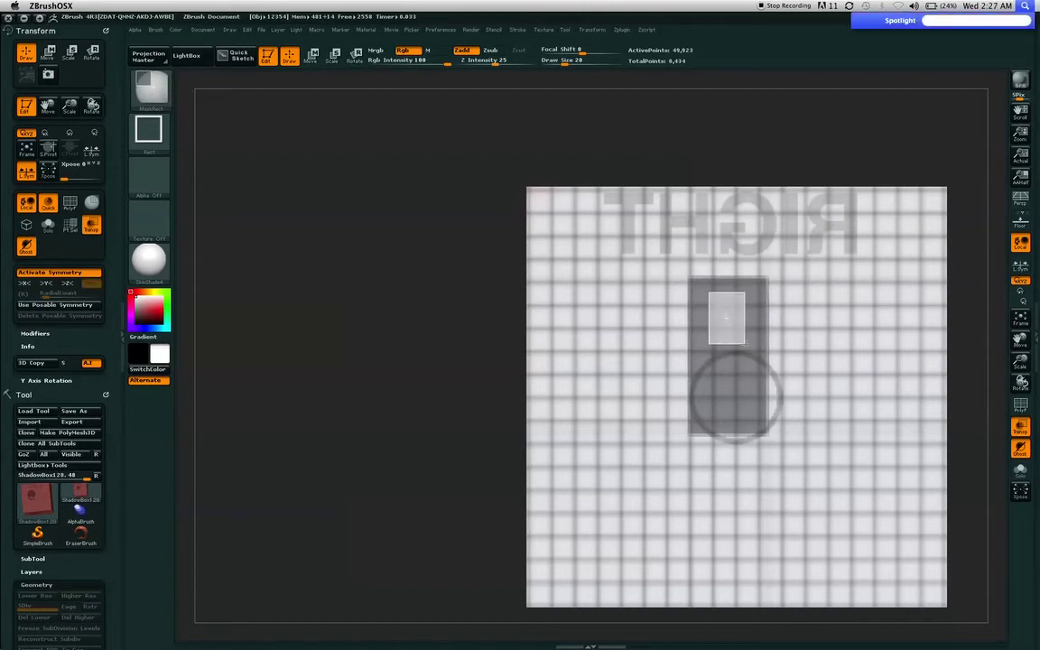
{"action": "left_click_drag", "start_coordinate": [459, 349], "coordinate": [548, 362]}
{"action": "left_click", "coordinate": [1024, 427]}
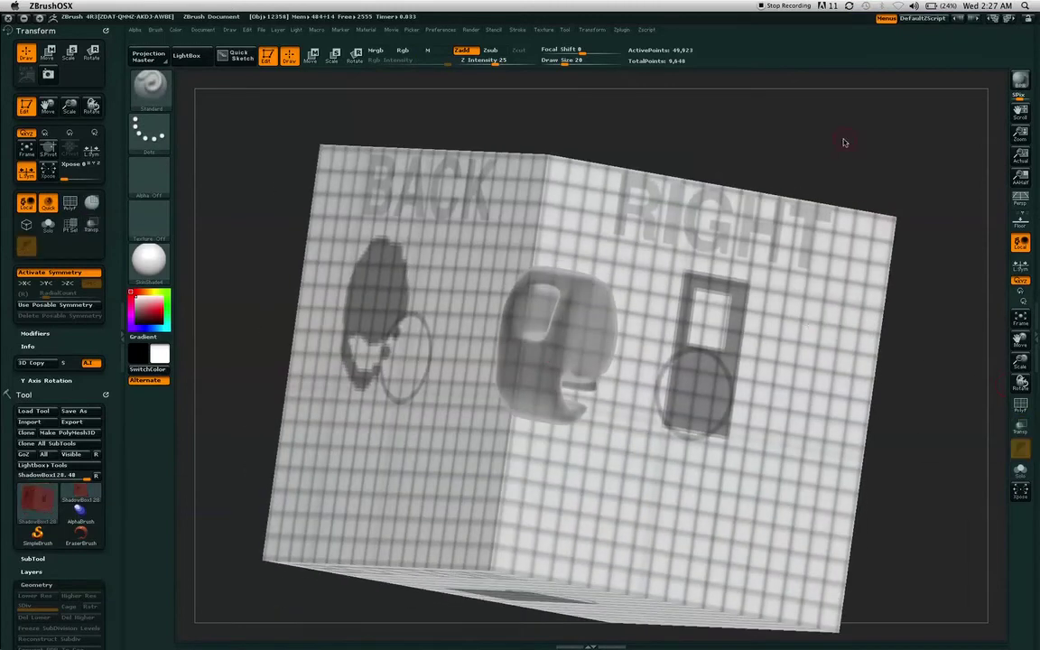
- With the MaskCircle brush, cut a circular hole in the middle of the bottom plane's rectangular mask, beside the guide circle
{"action": "left_click_drag", "start_coordinate": [846, 152], "coordinate": [893, 287]}
{"action": "left_click_drag", "start_coordinate": [908, 373], "coordinate": [915, 242]}
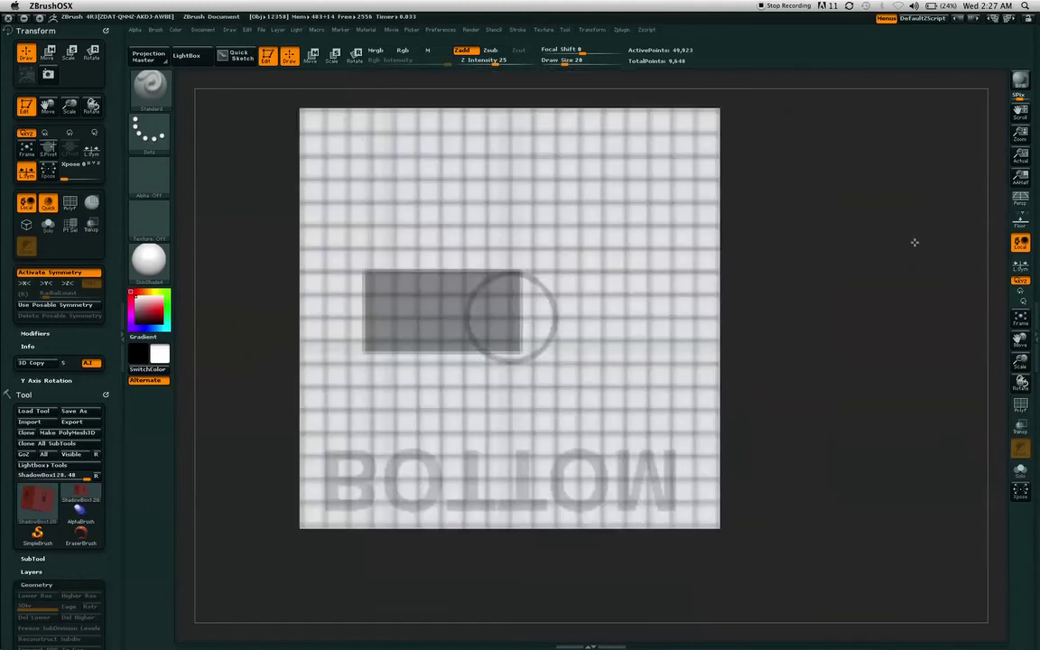
{"action": "left_click", "coordinate": [149, 84], "text": "ctrl"}
{"action": "mouse_move", "coordinate": [221, 144]}
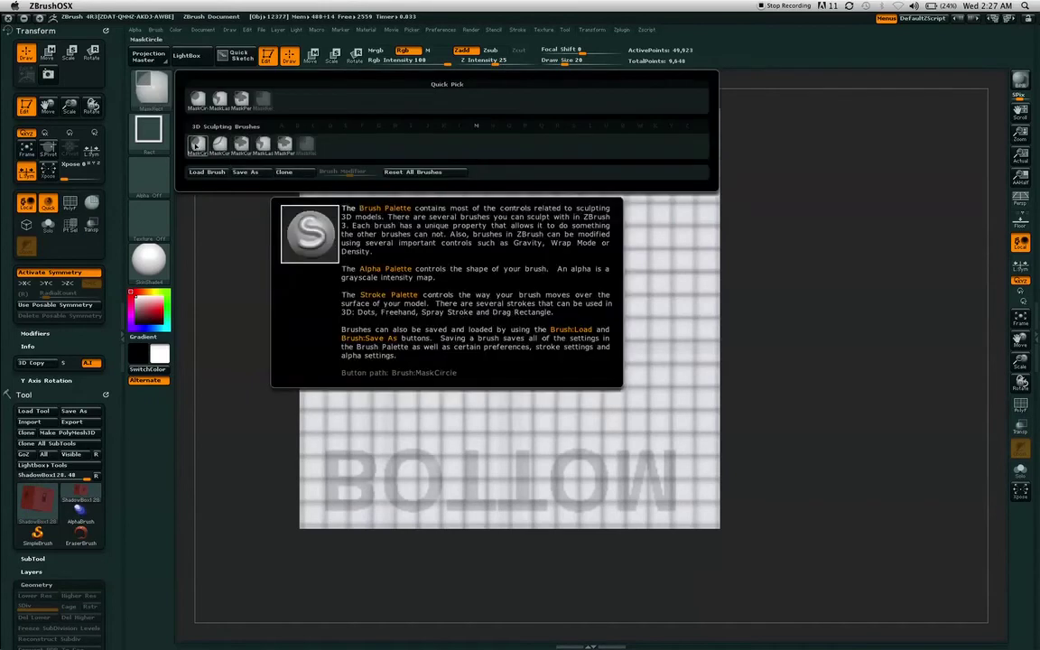
{"action": "left_click", "coordinate": [196, 145]}
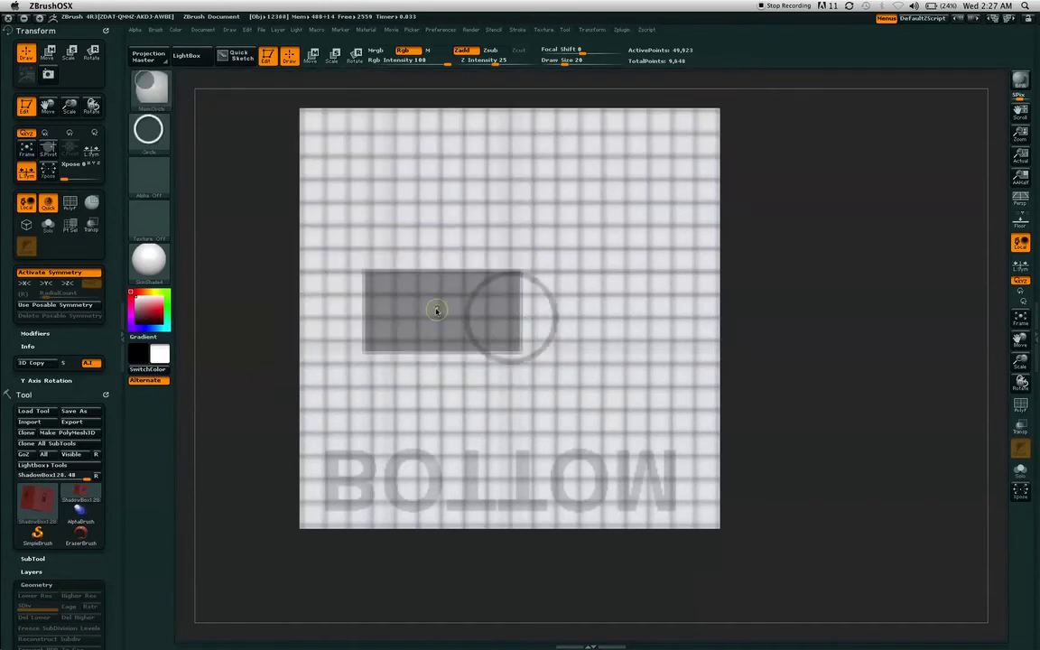
{"action": "key", "text": "super+space"}
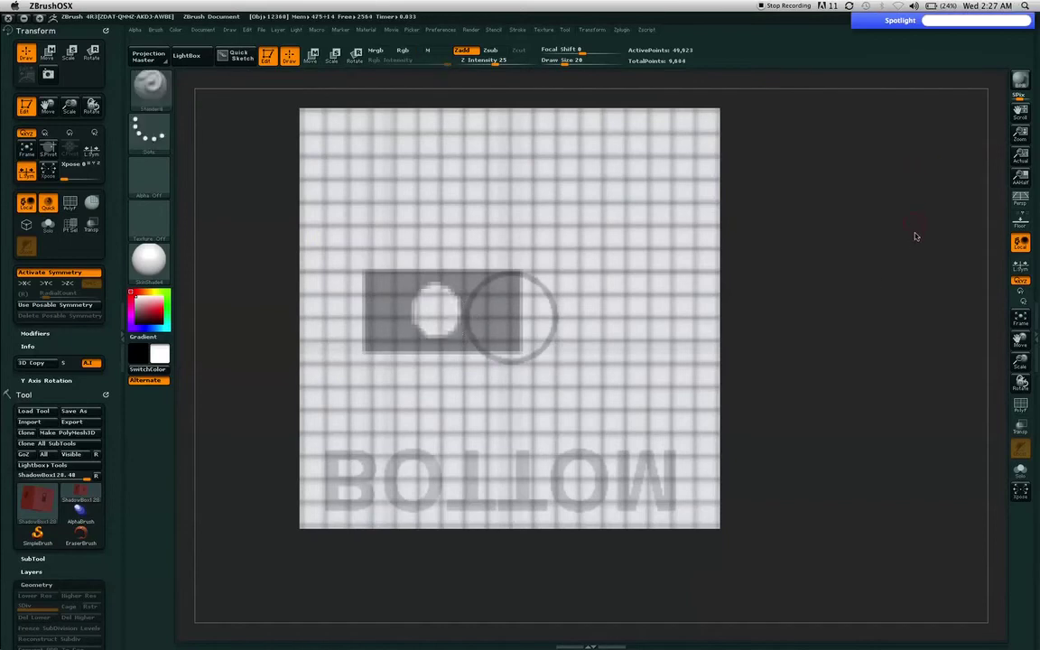
- Inspect the pierced mesh, and turn off ShadowBox in the Geometry settings to leave only the generated mesh
{"action": "left_click_drag", "start_coordinate": [914, 235], "coordinate": [891, 492]}
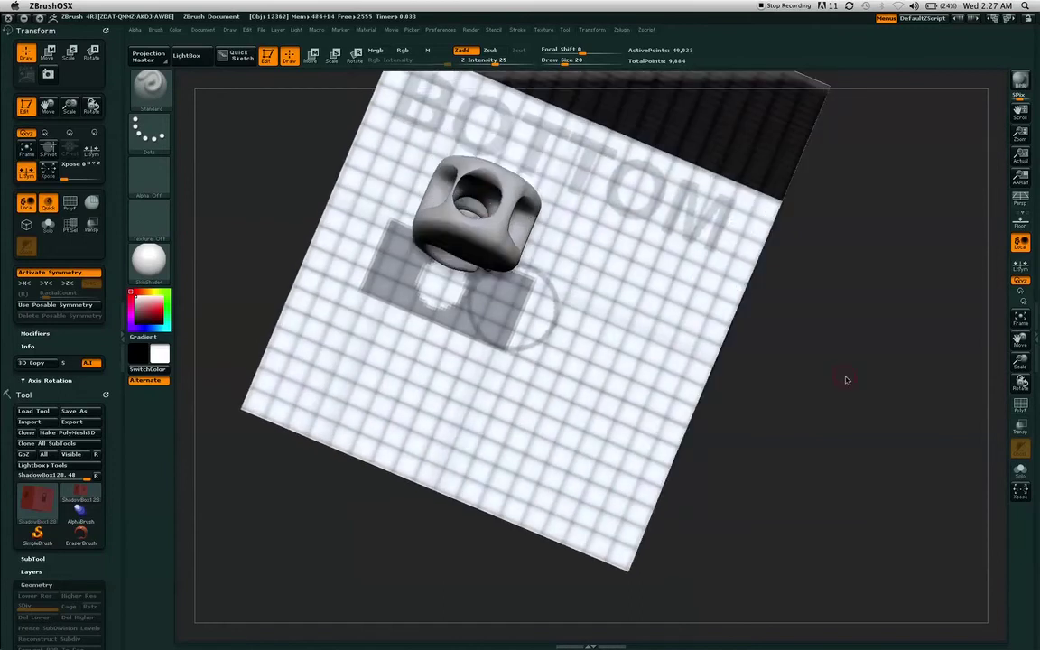
{"action": "left_click_drag", "start_coordinate": [851, 299], "coordinate": [856, 241]}
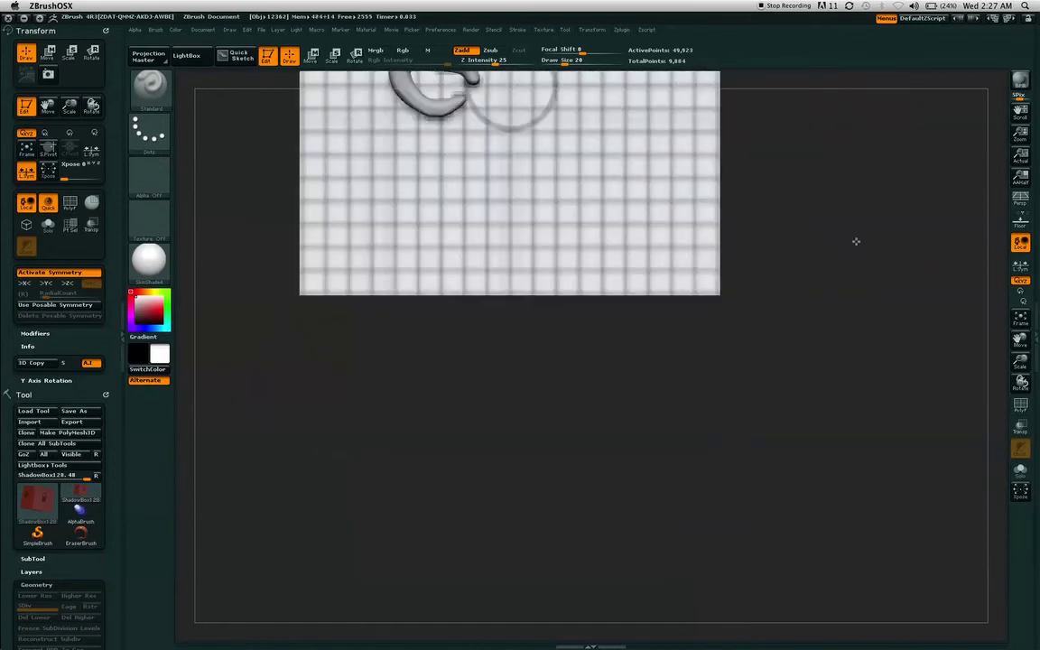
{"action": "left_click_drag", "start_coordinate": [848, 296], "coordinate": [865, 527], "text": "alt"}
{"action": "left_click_drag", "start_coordinate": [829, 187], "coordinate": [828, 196], "text": "alt"}
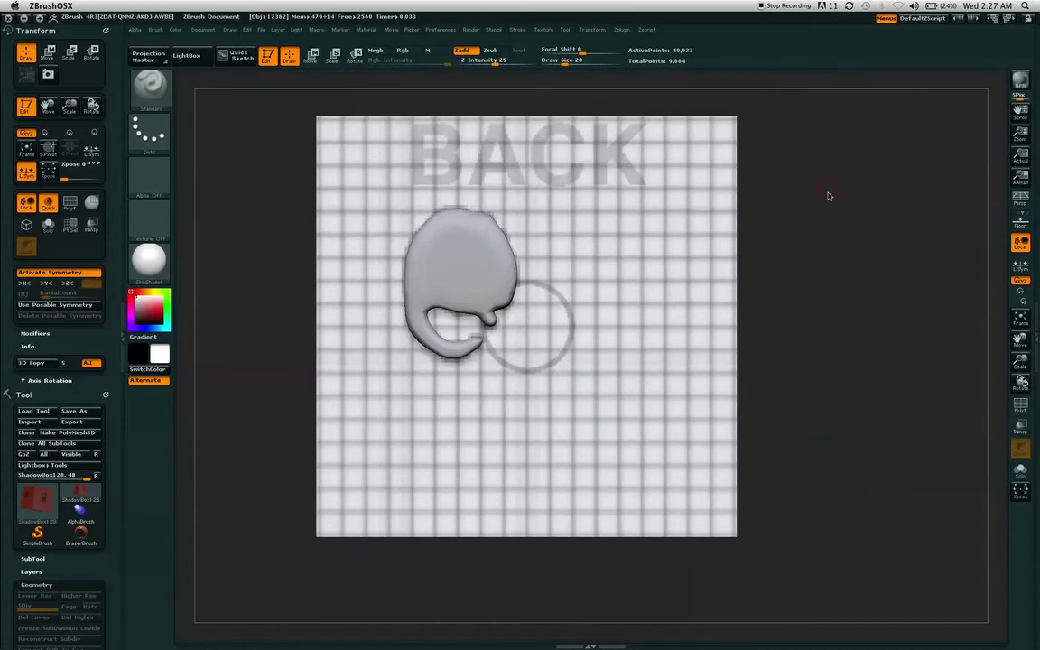
{"action": "scroll", "coordinate": [121, 220], "scroll_direction": "down", "scroll_amount": 10}
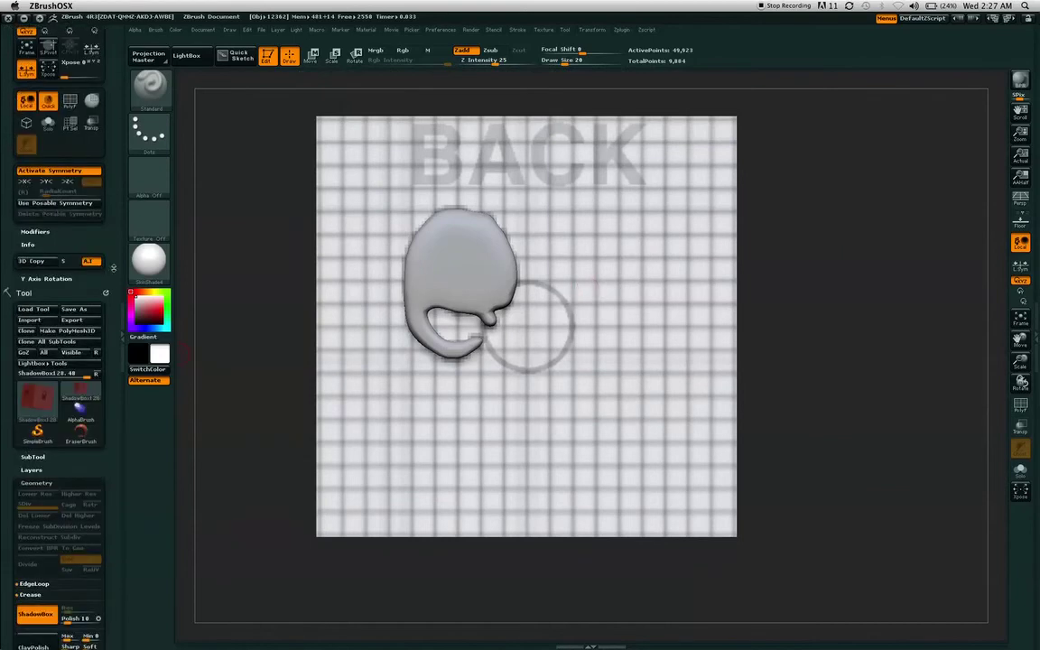
{"action": "scroll", "coordinate": [121, 220], "scroll_direction": "down", "scroll_amount": 3}
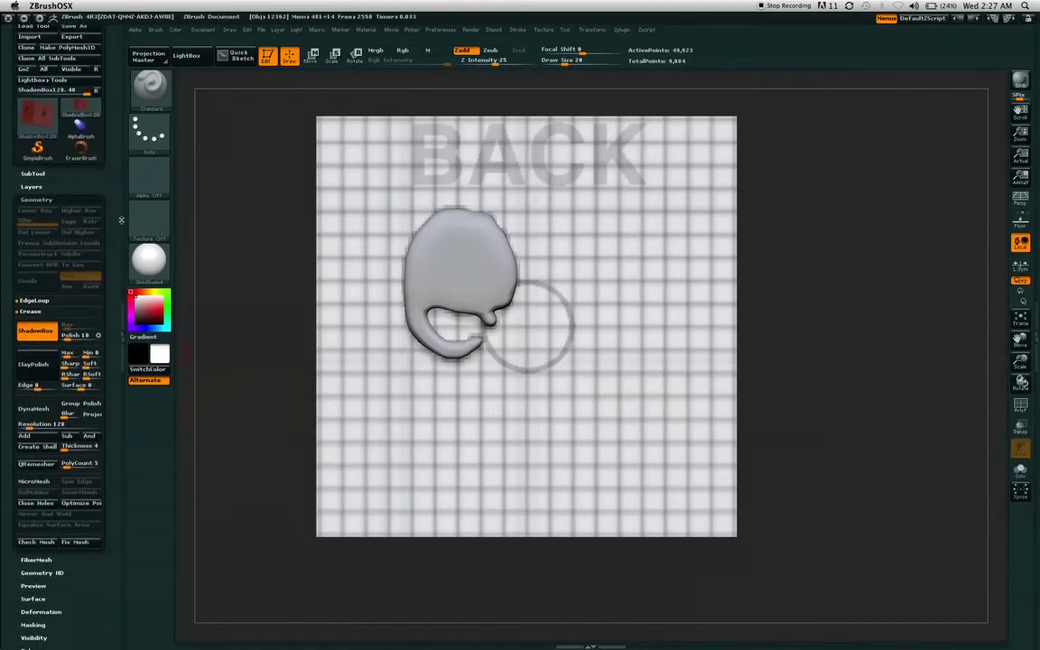
{"action": "scroll", "coordinate": [122, 216], "scroll_direction": "down", "scroll_amount": 1}
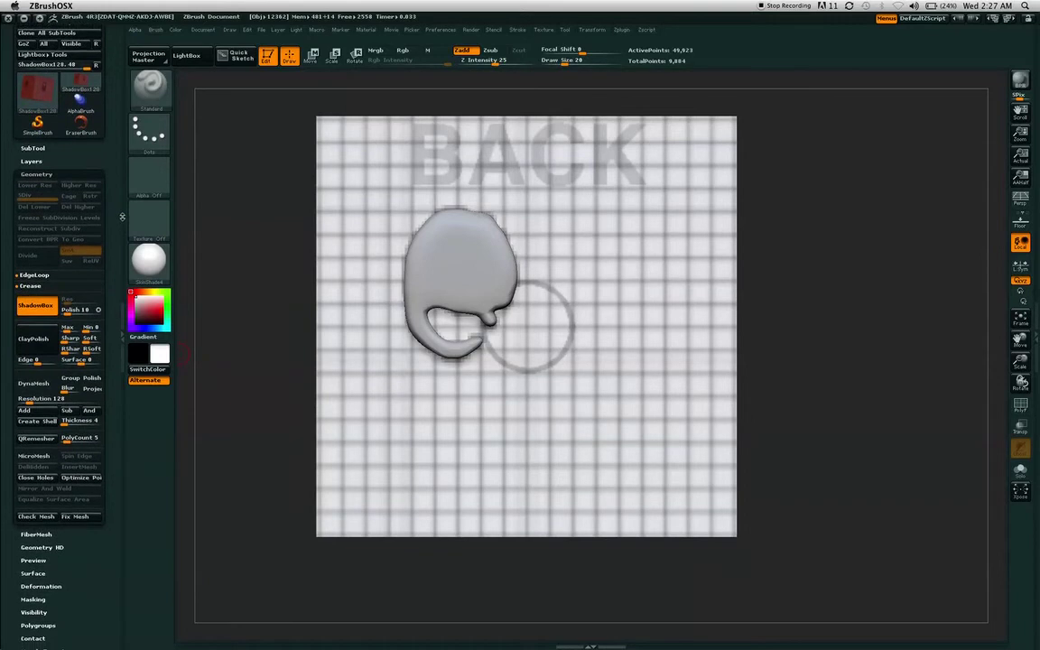
{"action": "scroll", "coordinate": [122, 217], "scroll_direction": "up", "scroll_amount": 2}
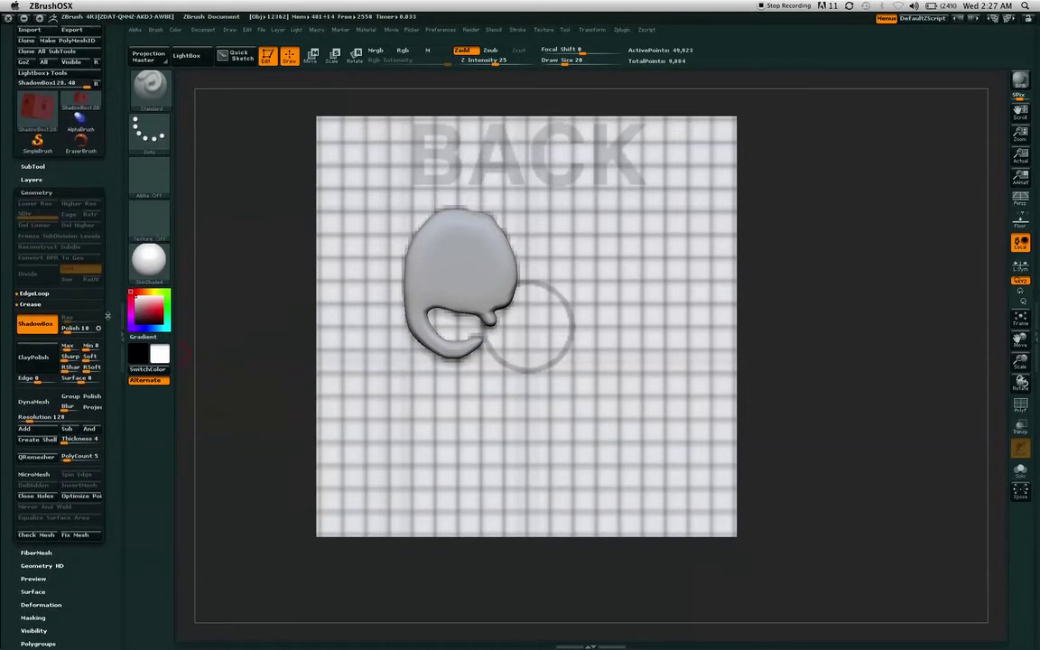
{"action": "mouse_move", "coordinate": [110, 318]}
{"action": "left_mouse_down"}
{"action": "mouse_move", "coordinate": [110, 288]}
{"action": "mouse_move", "coordinate": [110, 317]}
{"action": "left_mouse_up"}
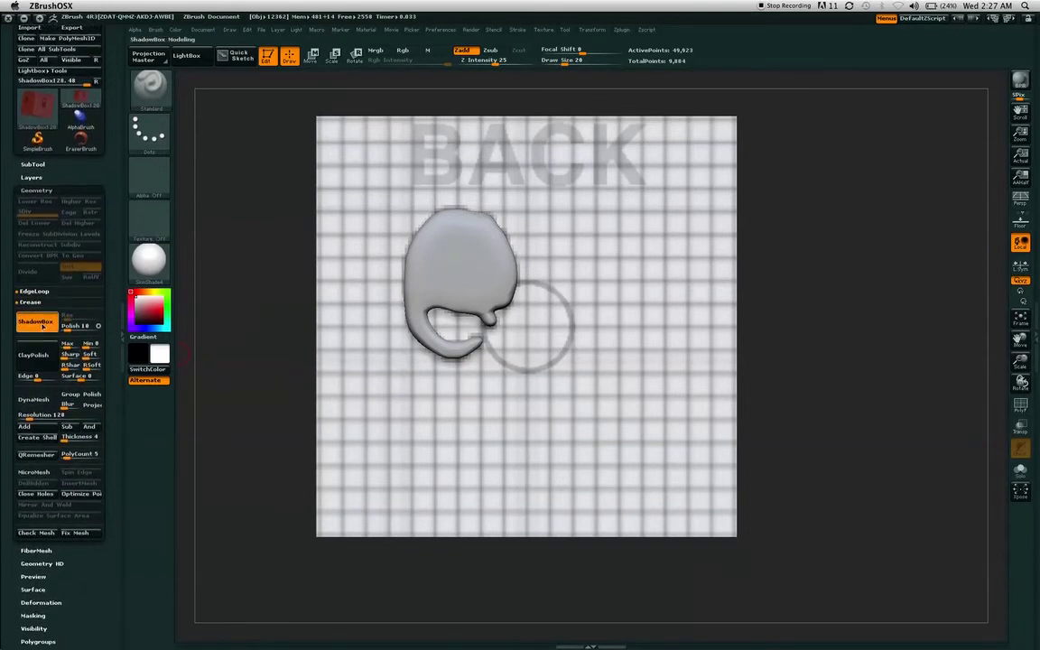
{"action": "left_click", "coordinate": [42, 324]}
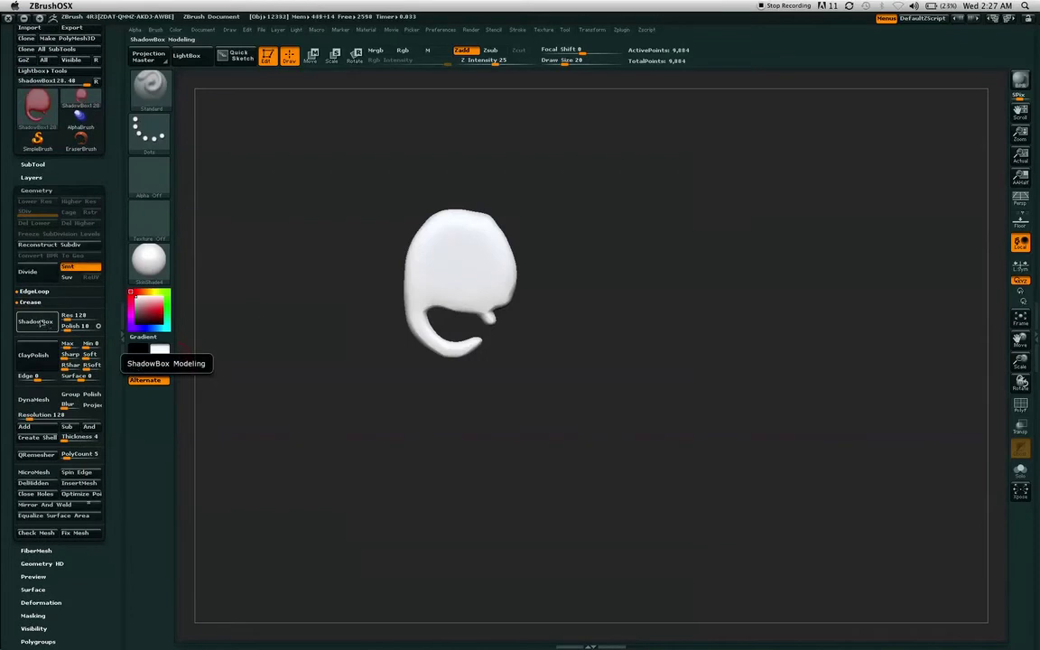
{"action": "left_click_drag", "start_coordinate": [338, 271], "coordinate": [298, 299]}
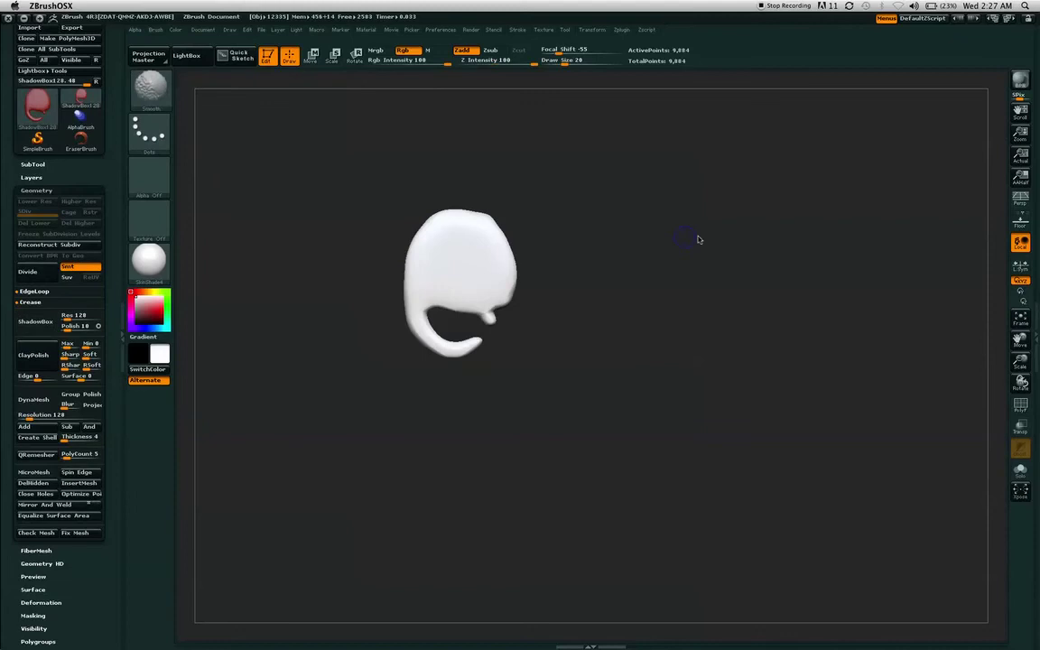
{"action": "left_click_drag", "start_coordinate": [691, 235], "coordinate": [795, 292], "text": "alt"}
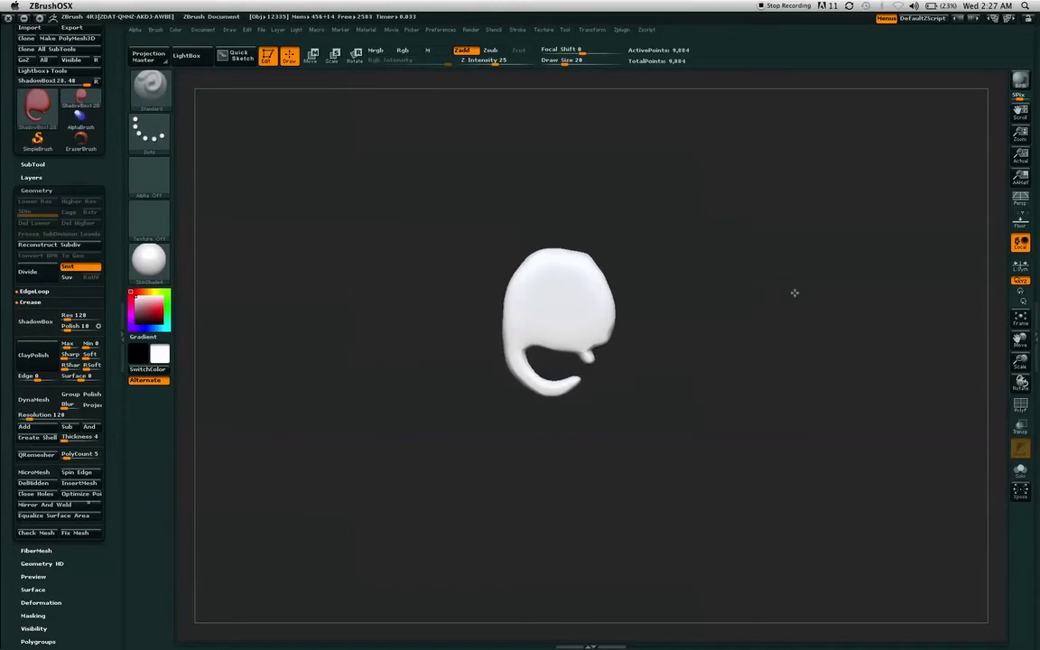
- Turn ShadowBox back on for the mesh and set its Polish to 2
{"action": "left_click", "coordinate": [36, 321]}
{"action": "left_click_drag", "start_coordinate": [288, 260], "coordinate": [269, 297]}
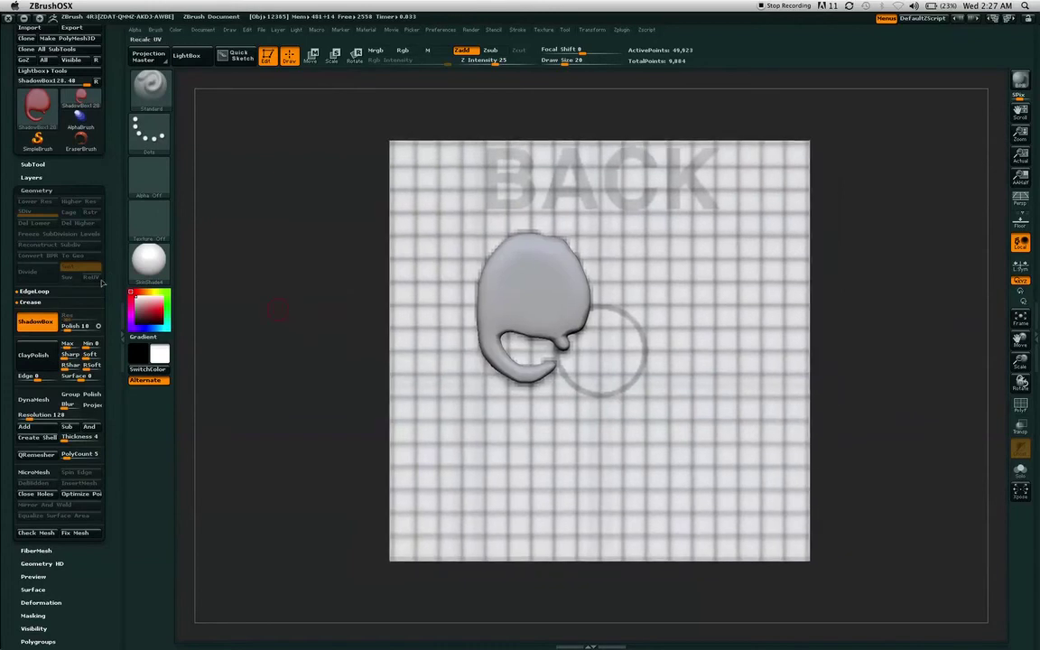
{"action": "scroll", "coordinate": [54, 285], "scroll_direction": "down", "scroll_amount": 2}
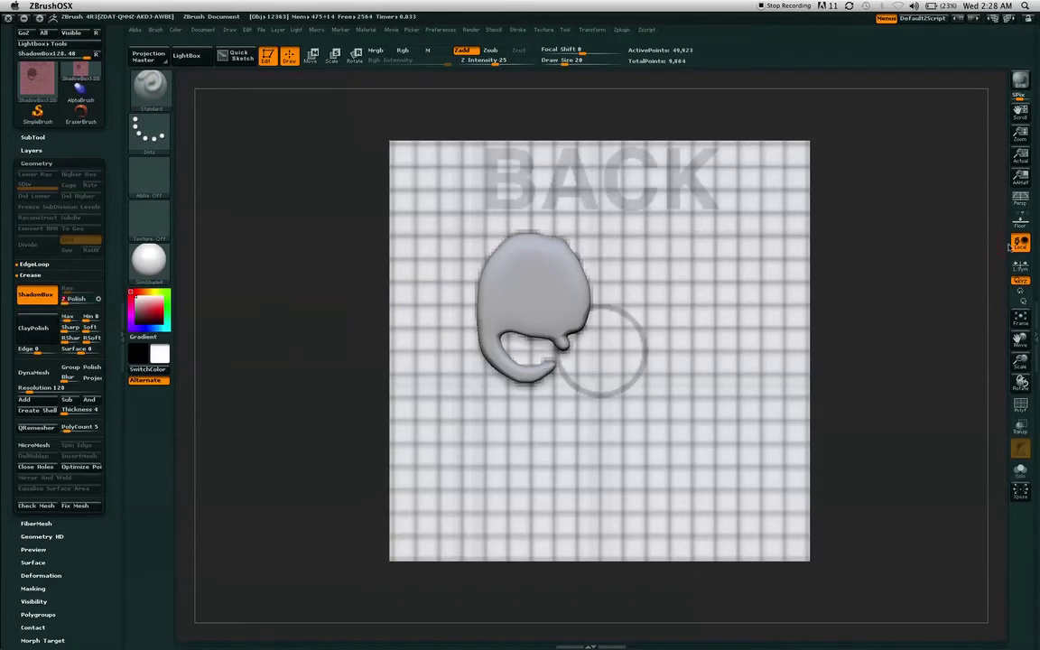
{"action": "mouse_move", "coordinate": [298, 283]}
{"action": "left_mouse_down"}
{"action": "mouse_move", "coordinate": [314, 297]}
{"action": "mouse_move", "coordinate": [280, 253]}
{"action": "mouse_move", "coordinate": [296, 275]}
{"action": "left_mouse_up"}
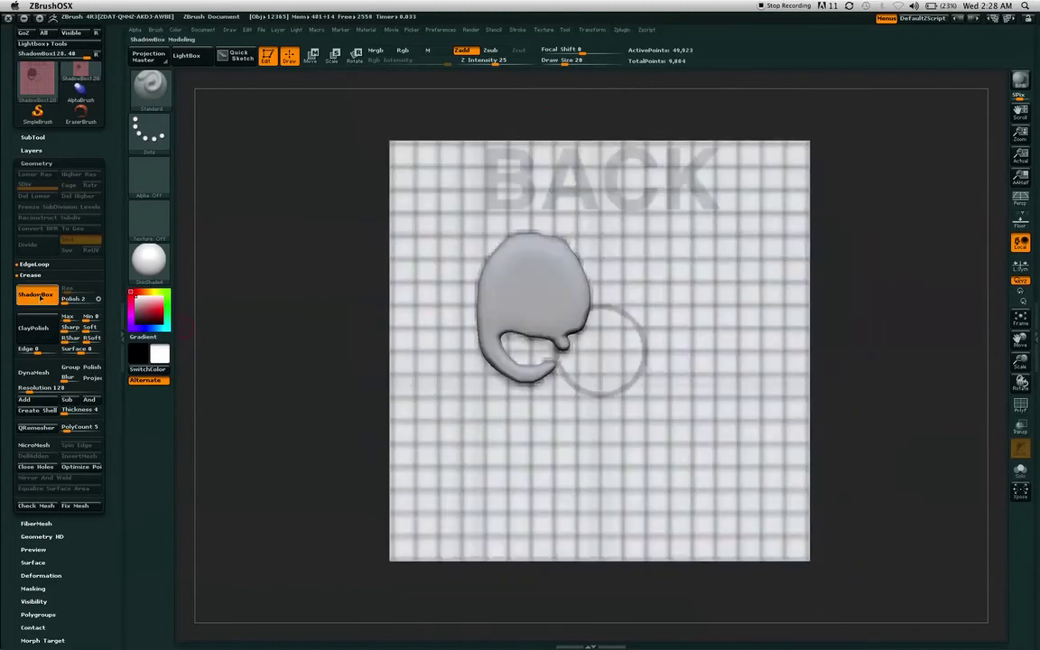
- Turn off ShadowBox again to convert the less polished shape to a mesh, and examine it up close from several sides
{"action": "left_click", "coordinate": [38, 297]}
{"action": "left_click_drag", "start_coordinate": [309, 360], "coordinate": [661, 209]}
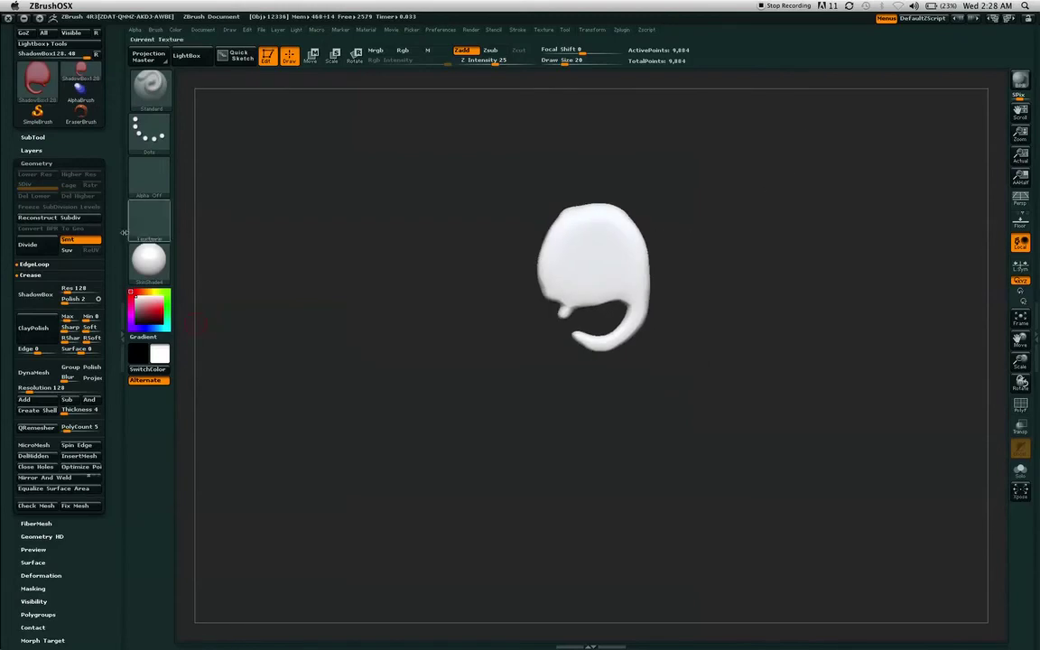
{"action": "left_click_drag", "start_coordinate": [109, 228], "coordinate": [110, 289]}
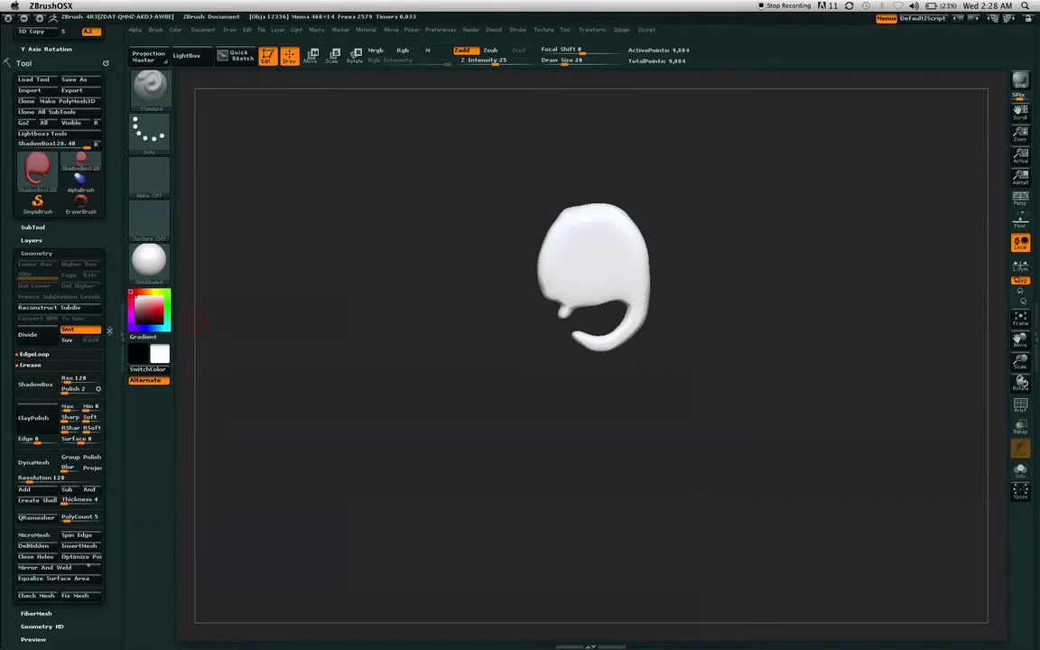
{"action": "left_click_drag", "start_coordinate": [109, 331], "coordinate": [109, 274]}
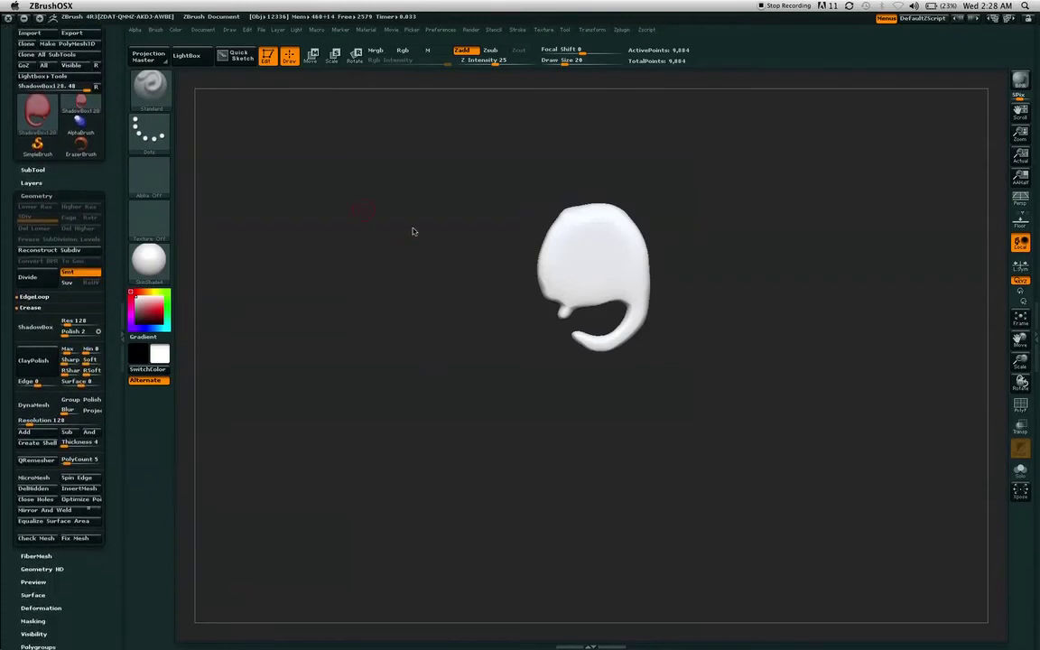
{"action": "mouse_move", "coordinate": [405, 254]}
{"action": "left_mouse_down"}
{"action": "mouse_move", "coordinate": [406, 292]}
{"action": "mouse_move", "coordinate": [415, 199]}
{"action": "mouse_move", "coordinate": [425, 306]}
{"action": "mouse_move", "coordinate": [381, 297]}
{"action": "mouse_move", "coordinate": [442, 298]}
{"action": "left_mouse_up"}
{"action": "mouse_move", "coordinate": [795, 283]}
{"action": "left_mouse_down"}
{"action": "mouse_move", "coordinate": [723, 161]}
{"action": "mouse_move", "coordinate": [701, 247]}
{"action": "mouse_move", "coordinate": [648, 162]}
{"action": "mouse_move", "coordinate": [733, 216]}
{"action": "mouse_move", "coordinate": [739, 234]}
{"action": "mouse_move", "coordinate": [858, 237]}
{"action": "left_mouse_up"}
- Expand the SubTool settings, view the meshes available to append, and dismiss the list without choosing one
{"action": "left_click", "coordinate": [54, 195]}
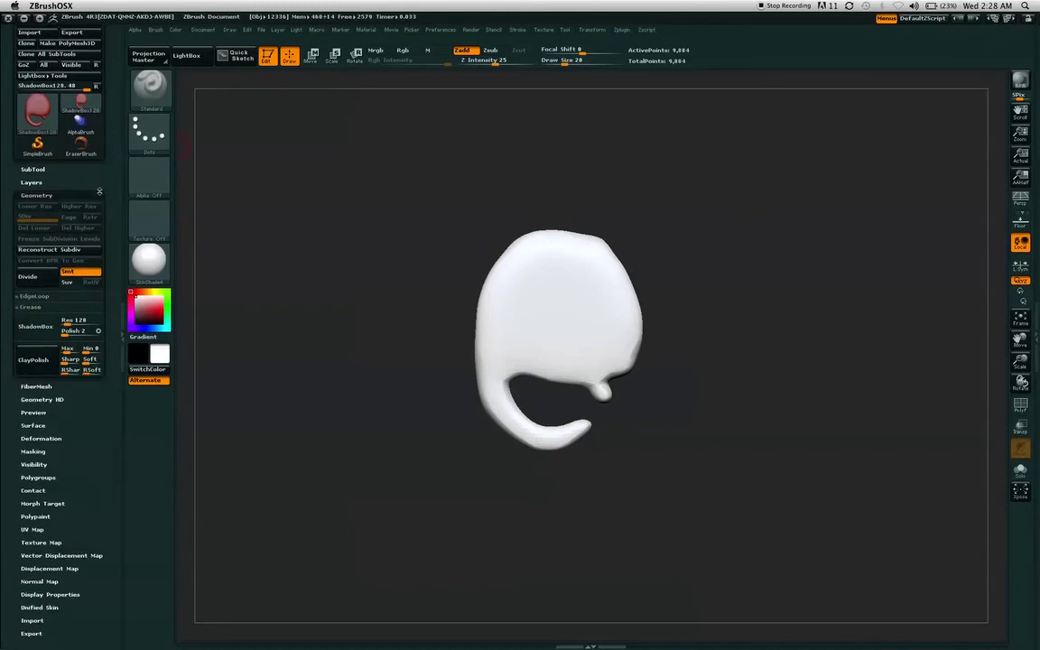
{"action": "left_click", "coordinate": [45, 173]}
{"action": "scroll", "coordinate": [108, 206], "scroll_direction": "up", "scroll_amount": 3}
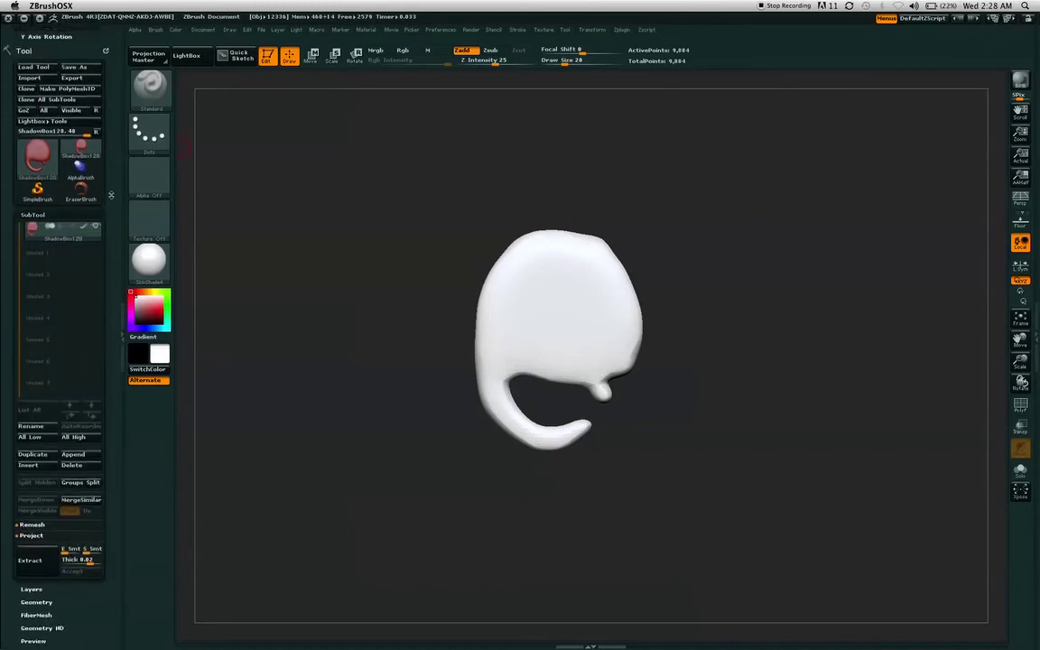
{"action": "left_click_drag", "start_coordinate": [108, 205], "coordinate": [108, 236]}
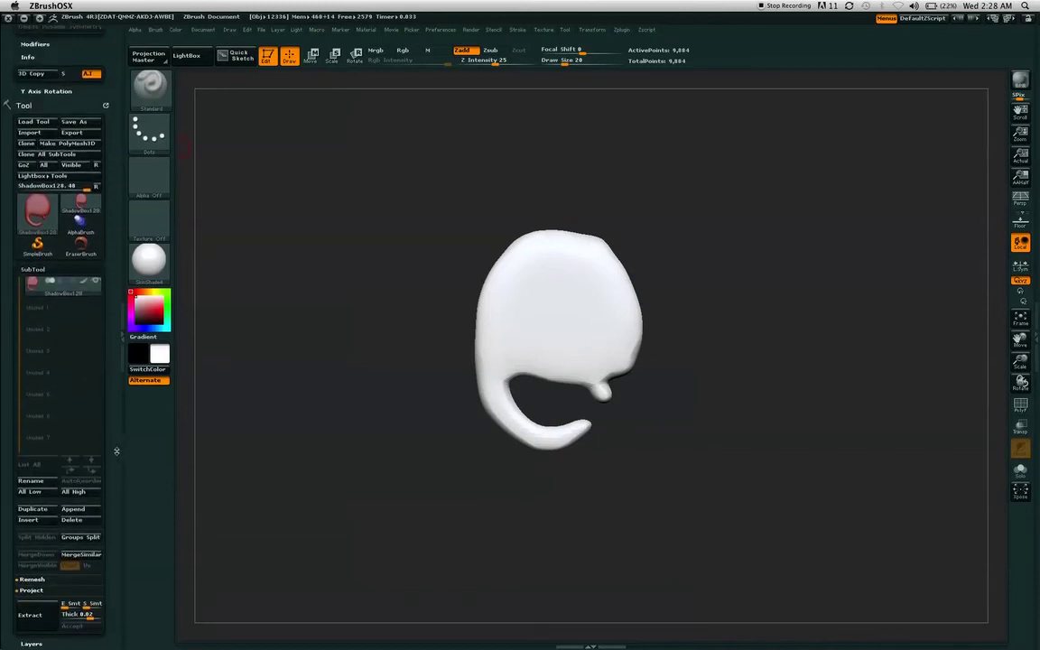
{"action": "scroll", "coordinate": [54, 424], "scroll_direction": "down", "scroll_amount": 5}
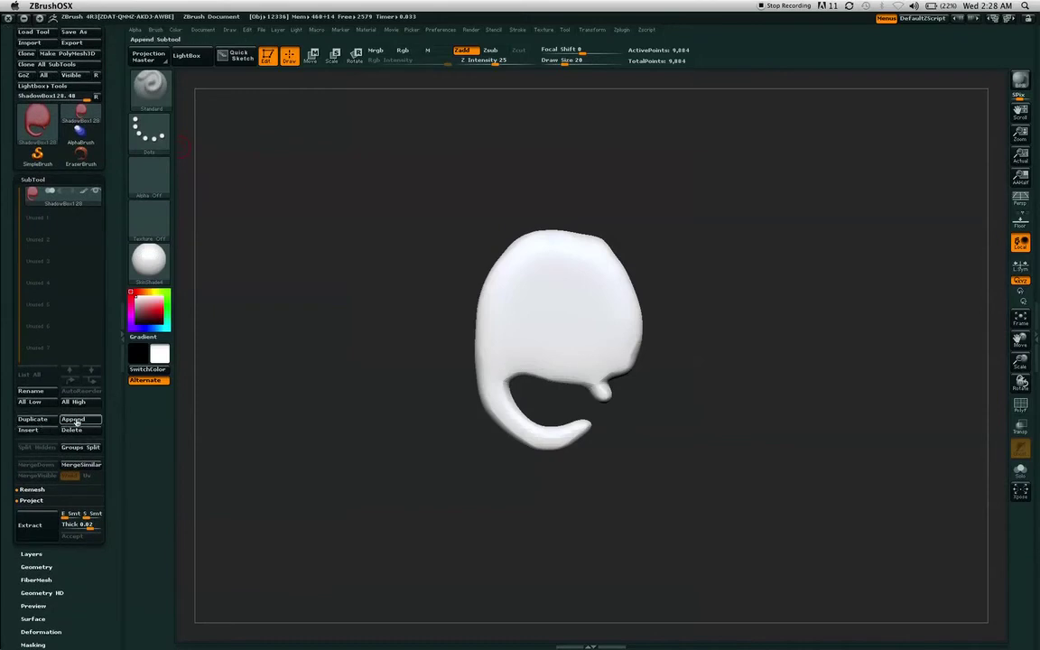
{"action": "left_click", "coordinate": [74, 419]}
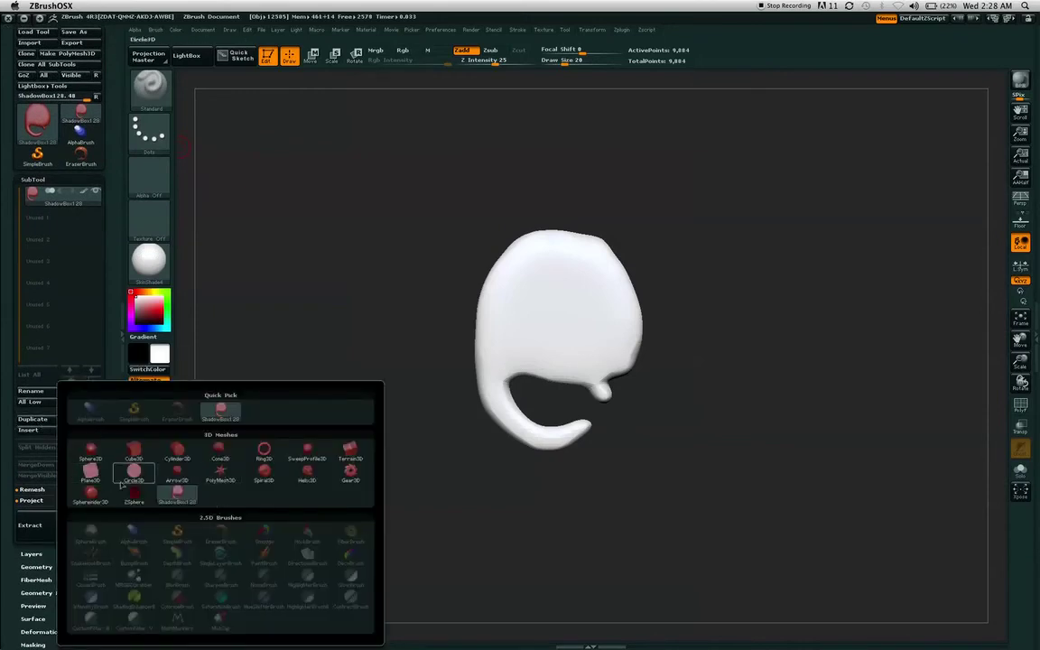
{"action": "left_click", "coordinate": [215, 386]}
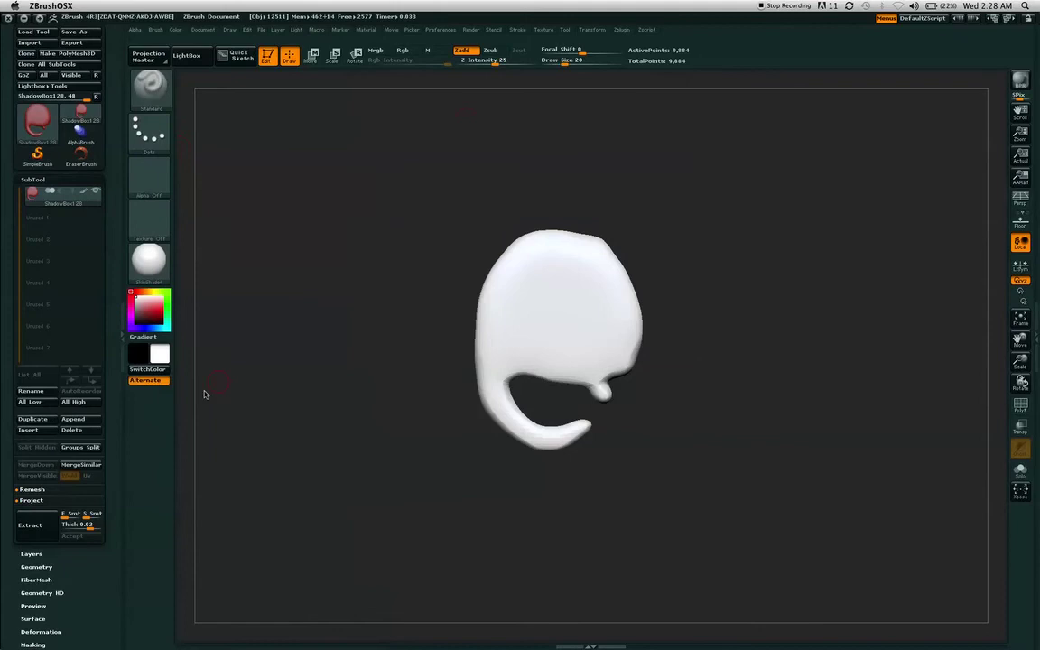
- Expand the Geometry settings again and bring the ShadowBox and DynaMesh options into view
{"action": "scroll", "coordinate": [108, 422], "scroll_direction": "down", "scroll_amount": 10}
{"action": "scroll", "coordinate": [92, 411], "scroll_direction": "down", "scroll_amount": 2}
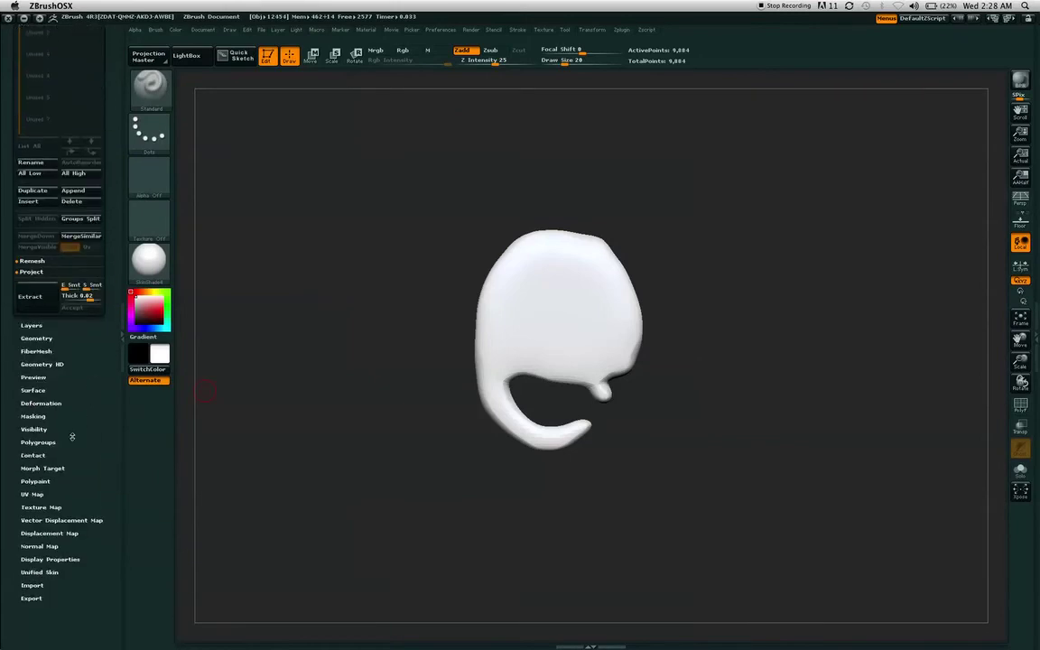
{"action": "left_click_drag", "start_coordinate": [94, 431], "coordinate": [114, 417]}
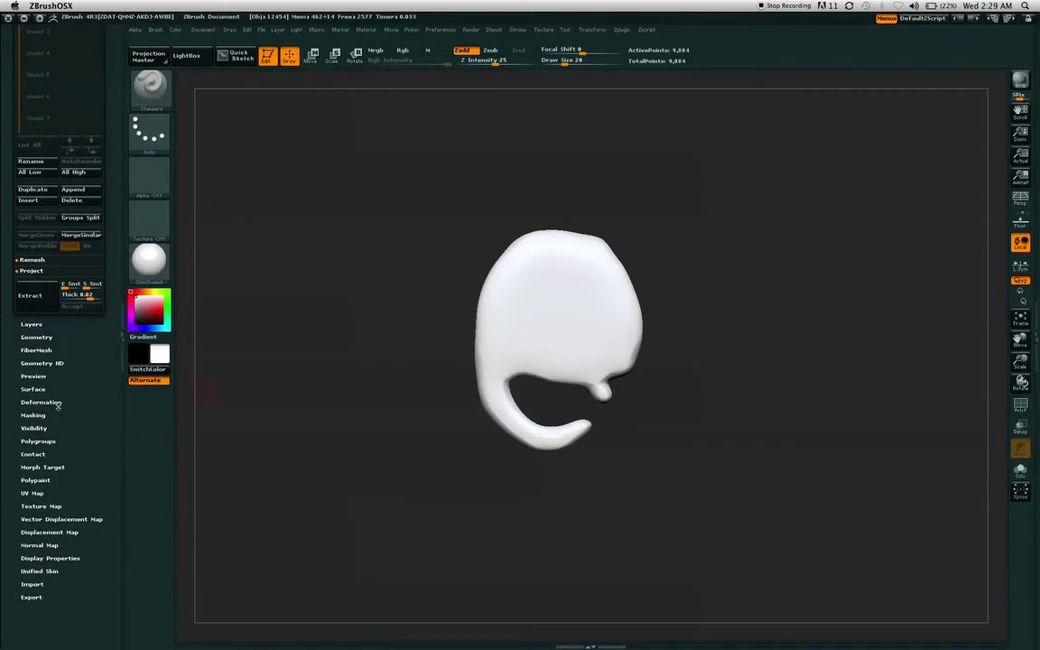
{"action": "scroll", "coordinate": [73, 375], "scroll_direction": "up", "scroll_amount": 6}
{"action": "scroll", "coordinate": [49, 420], "scroll_direction": "down", "scroll_amount": 3}
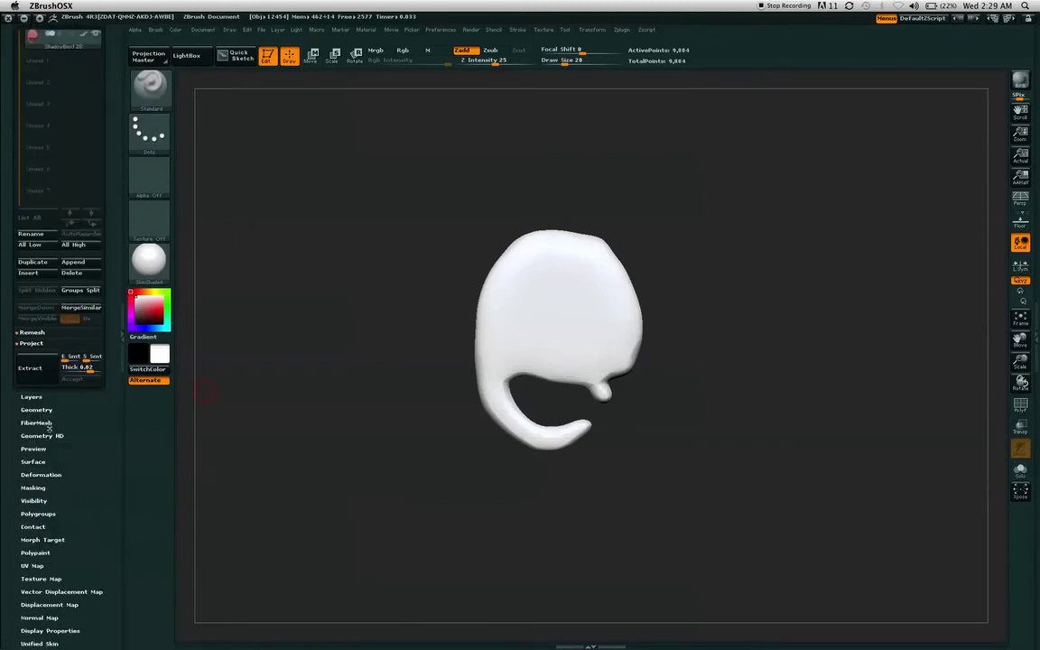
{"action": "left_click", "coordinate": [37, 410]}
{"action": "scroll", "coordinate": [100, 341], "scroll_direction": "down", "scroll_amount": 10}
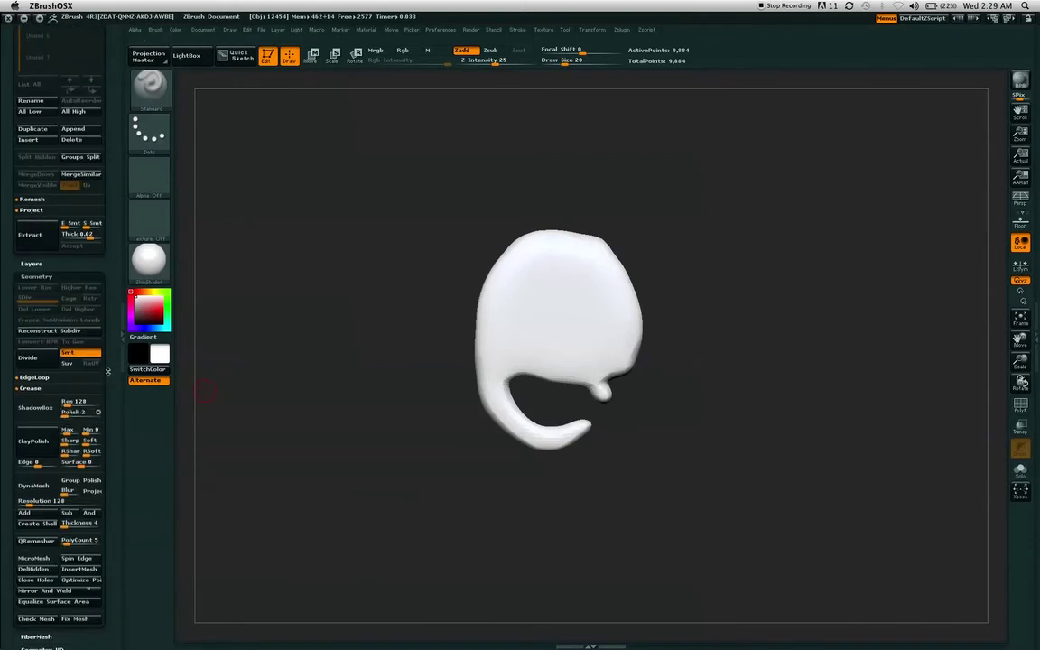
- Turn ShadowBox back on for the mesh and make a PolyMesh3D copy of the resulting shape
{"action": "scroll", "coordinate": [41, 339], "scroll_direction": "down", "scroll_amount": 2}
{"action": "left_click", "coordinate": [34, 337]}
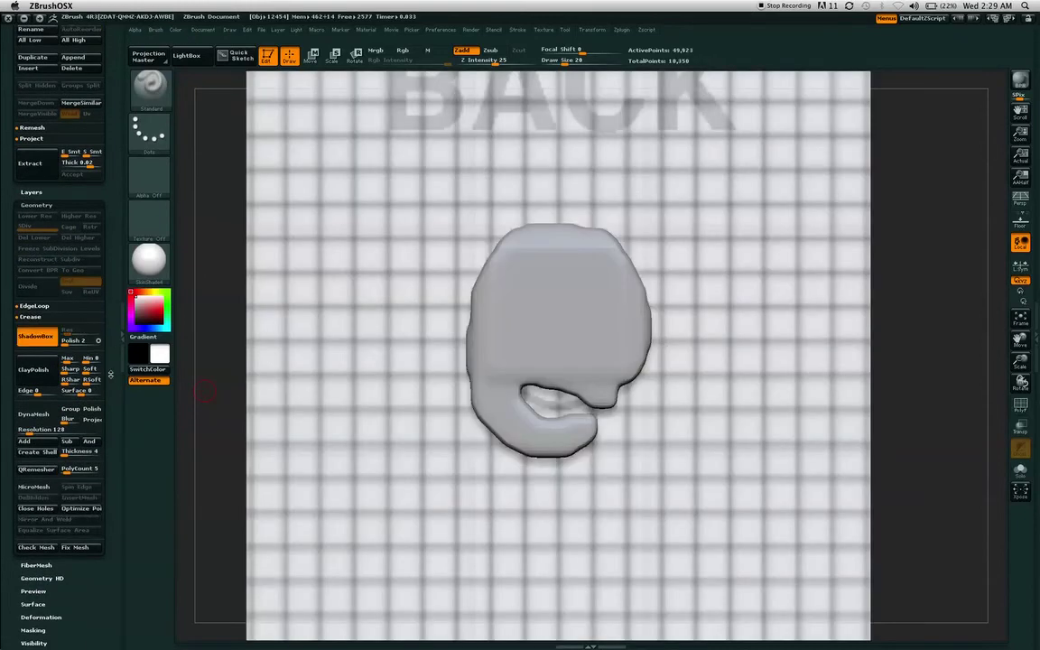
{"action": "scroll", "coordinate": [113, 341], "scroll_direction": "up", "scroll_amount": 20}
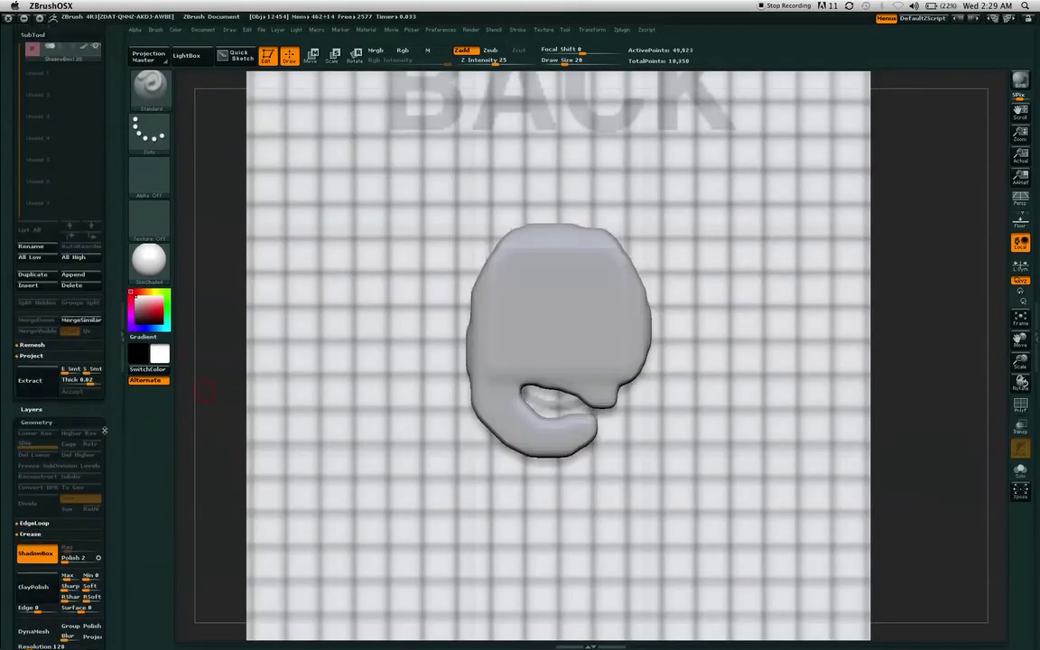
{"action": "scroll", "coordinate": [107, 465], "scroll_direction": "up", "scroll_amount": 3}
{"action": "left_click", "coordinate": [80, 201]}
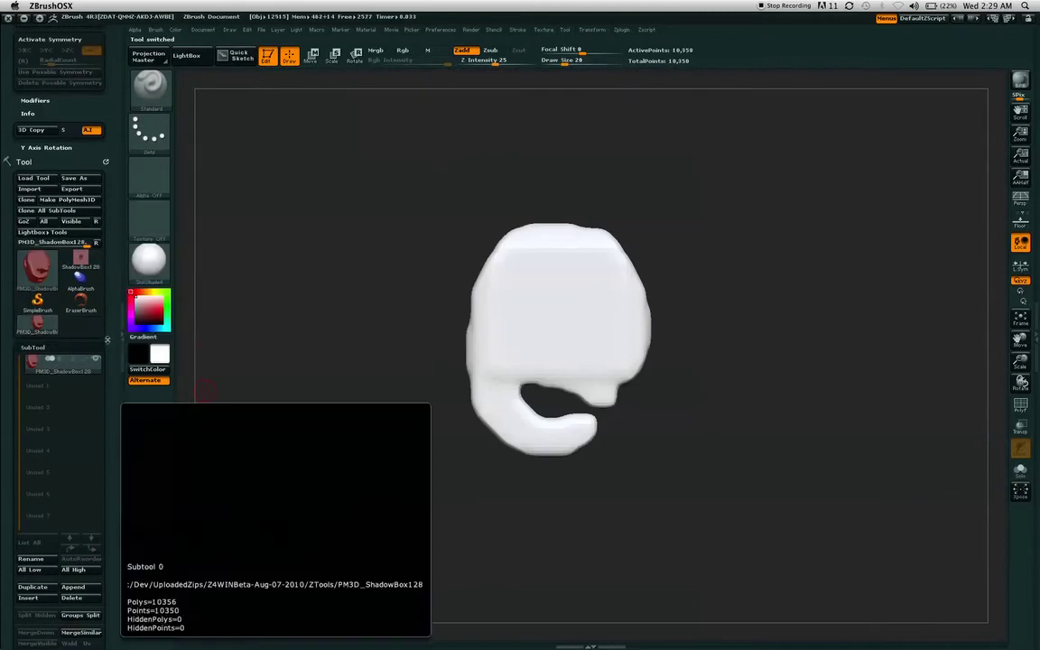
- Append the ShadowBox128 tool to the polymesh as a second subtool and select it for editing
{"action": "scroll", "coordinate": [63, 379], "scroll_direction": "down", "scroll_amount": 5}
{"action": "left_click_drag", "start_coordinate": [331, 299], "coordinate": [836, 249]}
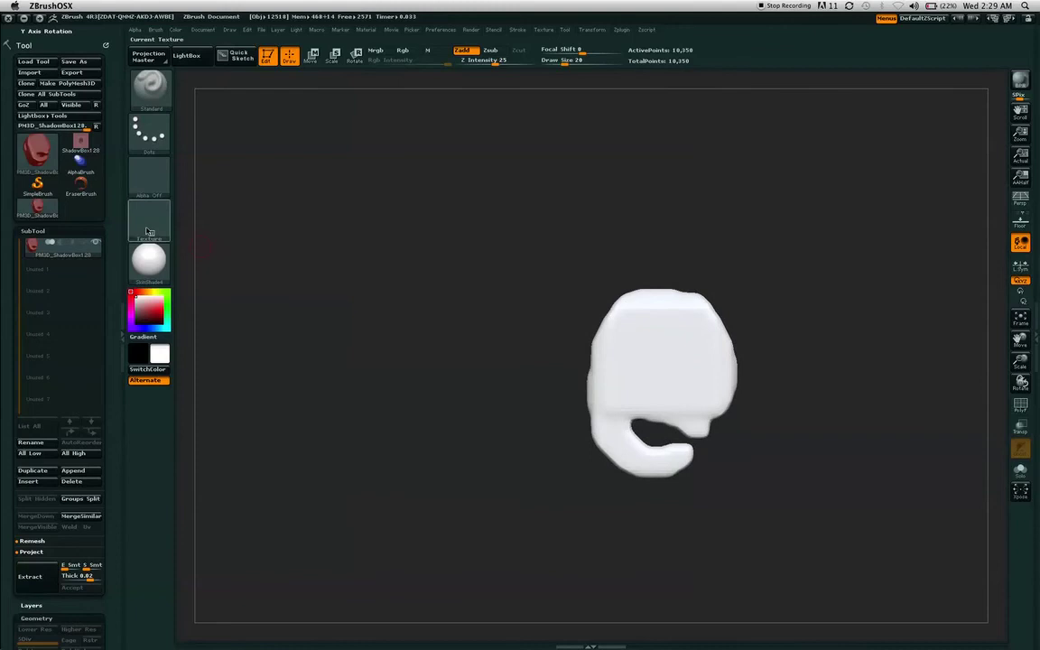
{"action": "scroll", "coordinate": [110, 272], "scroll_direction": "down", "scroll_amount": 2}
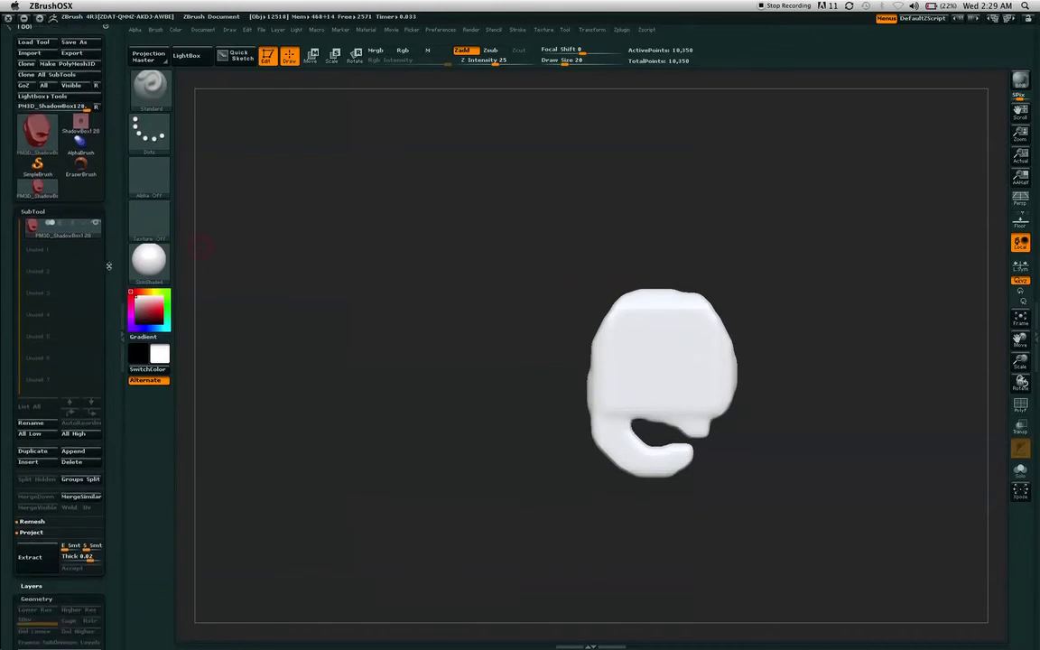
{"action": "left_click", "coordinate": [74, 454]}
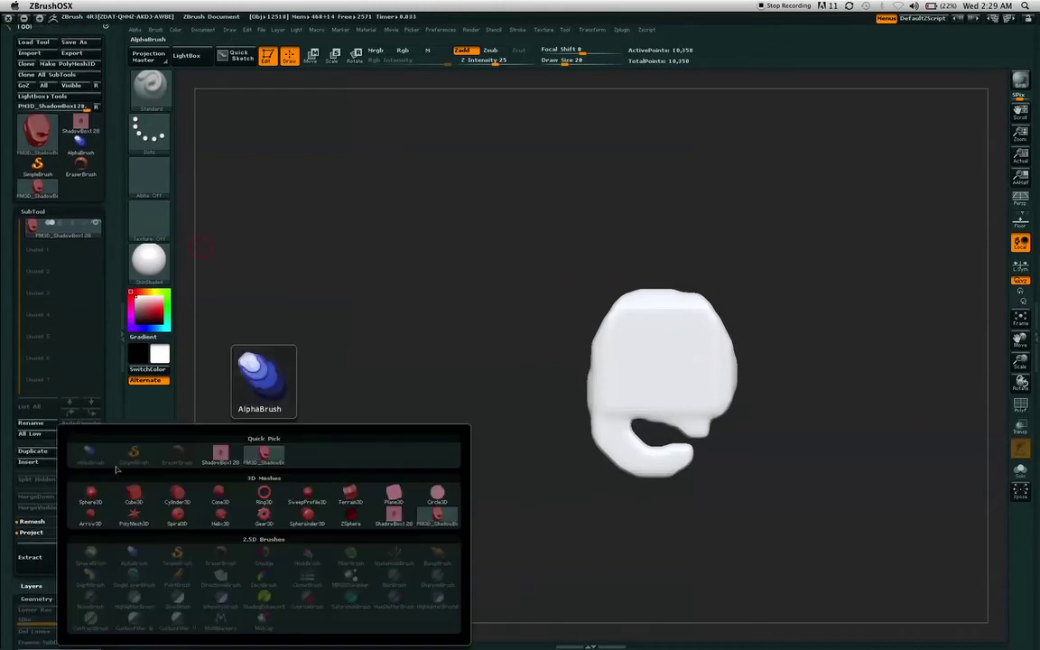
{"action": "left_click", "coordinate": [230, 510]}
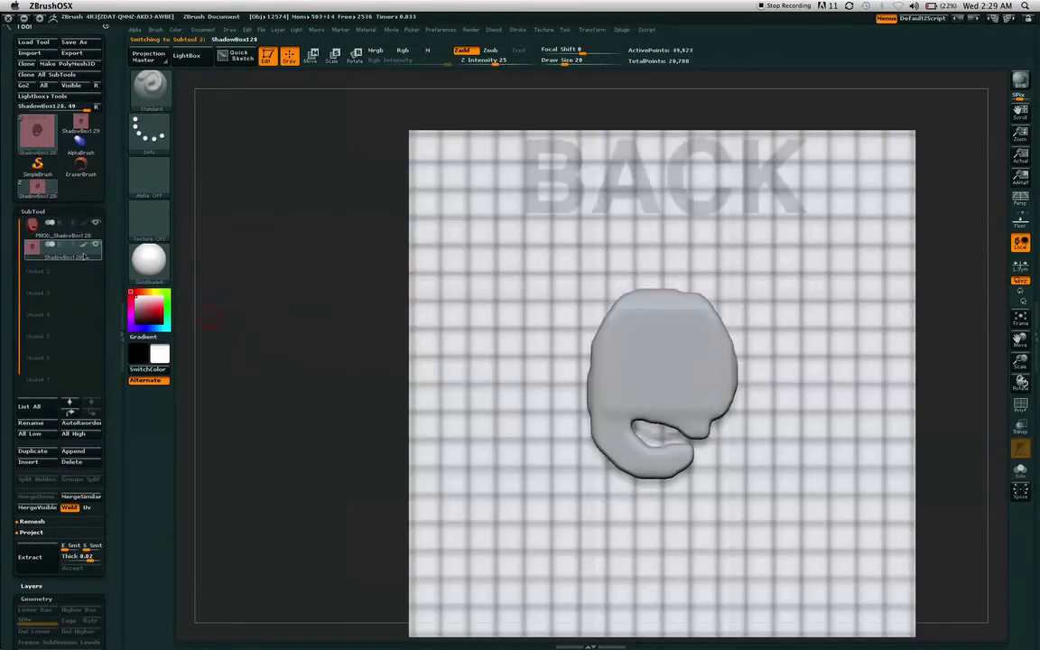
{"action": "scroll", "coordinate": [76, 262], "scroll_direction": "down", "scroll_amount": 3}
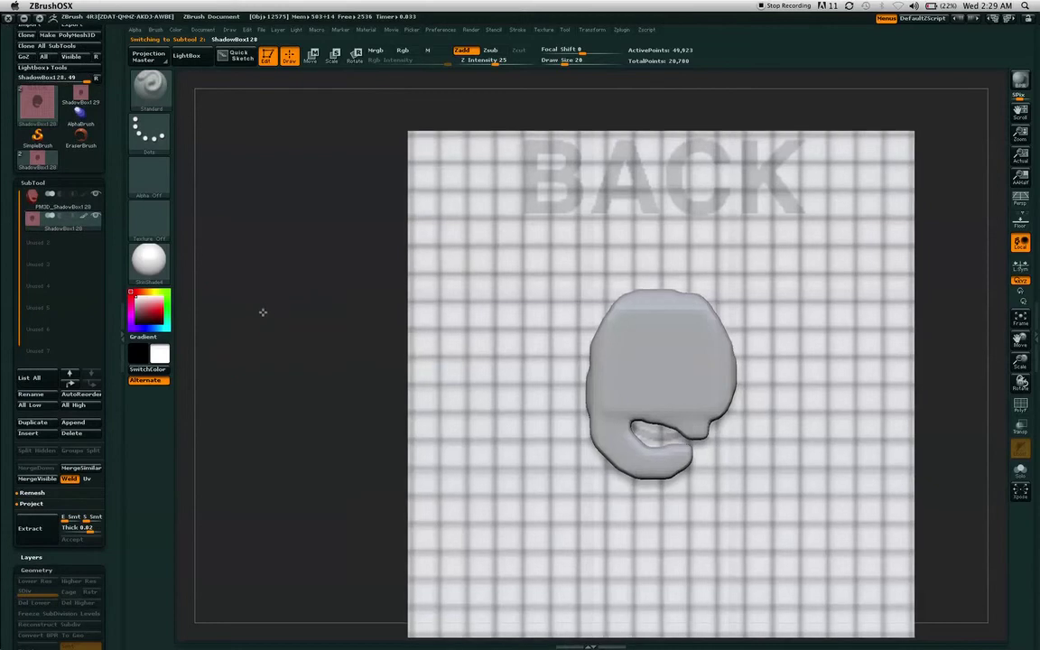
- Erase the existing mask shapes from the ShadowBox's right and bottom planes using the MaskCircle brush
{"action": "left_click_drag", "start_coordinate": [263, 312], "coordinate": [292, 304], "text": "alt"}
{"action": "mouse_move", "coordinate": [773, 234]}
{"action": "left_mouse_down"}
{"action": "mouse_move", "coordinate": [731, 235]}
{"action": "mouse_move", "coordinate": [775, 235]}
{"action": "left_mouse_up"}
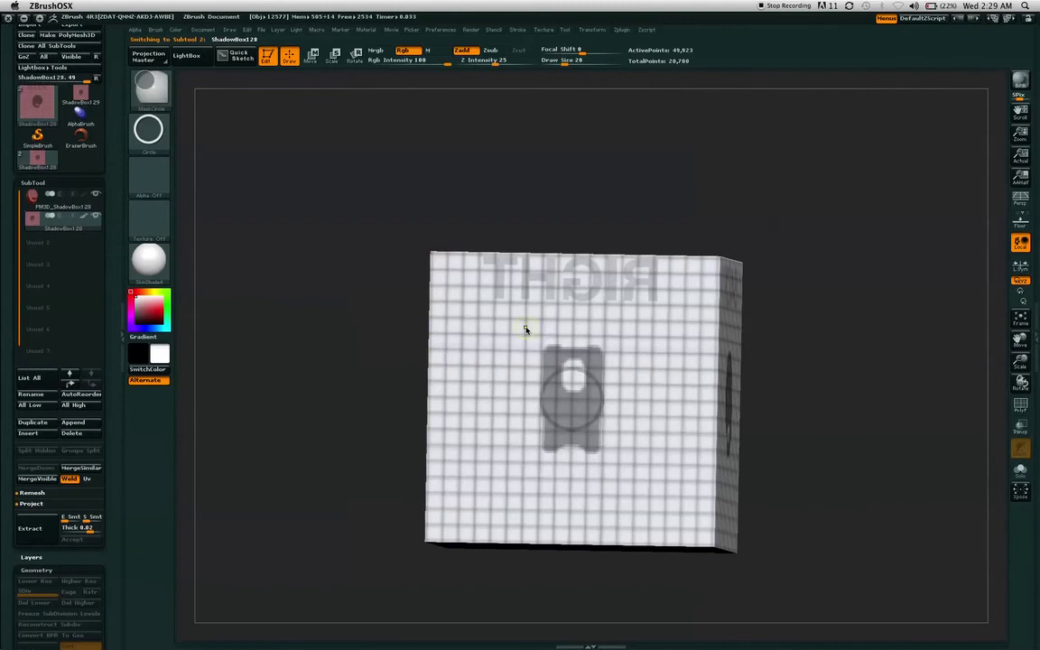
{"action": "mouse_move", "coordinate": [525, 329]}
{"action": "left_mouse_down", "text": "ctrl+alt"}
{"action": "mouse_move", "coordinate": [607, 476]}
{"action": "mouse_move", "coordinate": [619, 472]}
{"action": "left_mouse_up", "text": "ctrl+alt"}
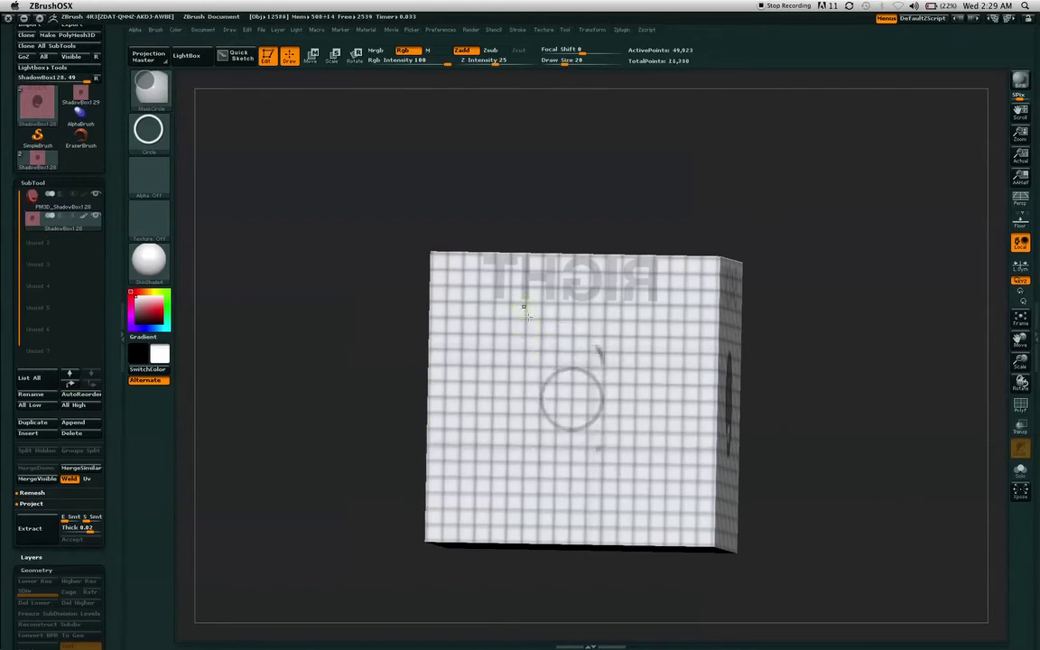
{"action": "mouse_move", "coordinate": [905, 273]}
{"action": "left_mouse_down"}
{"action": "mouse_move", "coordinate": [690, 333]}
{"action": "mouse_move", "coordinate": [775, 478]}
{"action": "mouse_move", "coordinate": [791, 485]}
{"action": "left_mouse_up"}
{"action": "left_click_drag", "start_coordinate": [910, 186], "coordinate": [854, 97]}
{"action": "left_click_drag", "start_coordinate": [670, 513], "coordinate": [769, 595], "text": "ctrl+alt"}
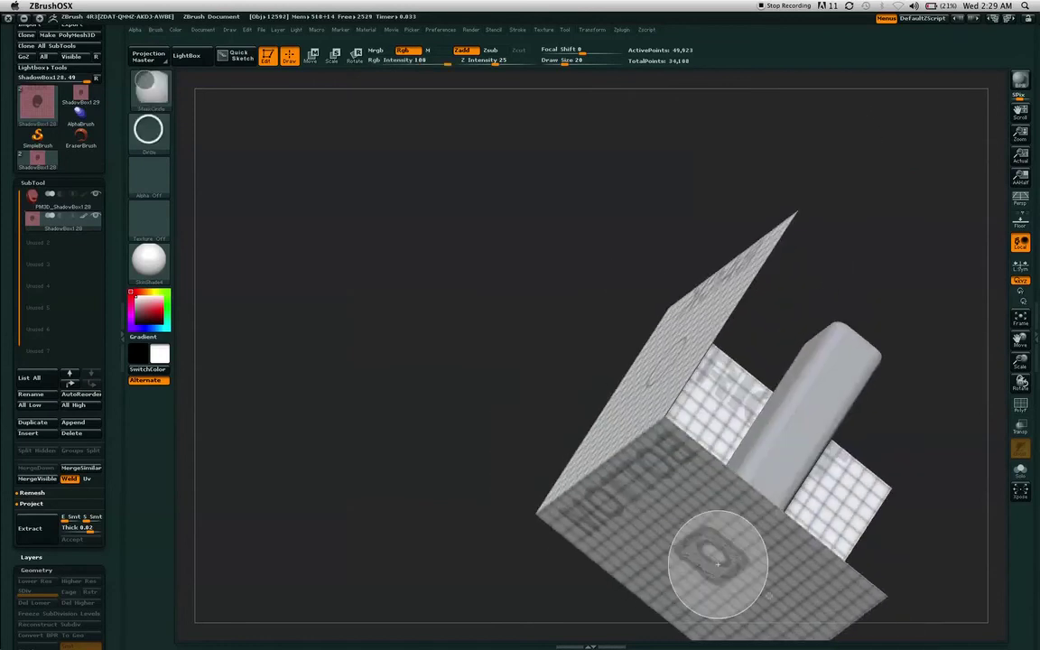
{"action": "mouse_move", "coordinate": [926, 195]}
{"action": "left_mouse_down"}
{"action": "mouse_move", "coordinate": [865, 207]}
{"action": "mouse_move", "coordinate": [845, 172]}
{"action": "mouse_move", "coordinate": [927, 194]}
{"action": "left_mouse_up"}
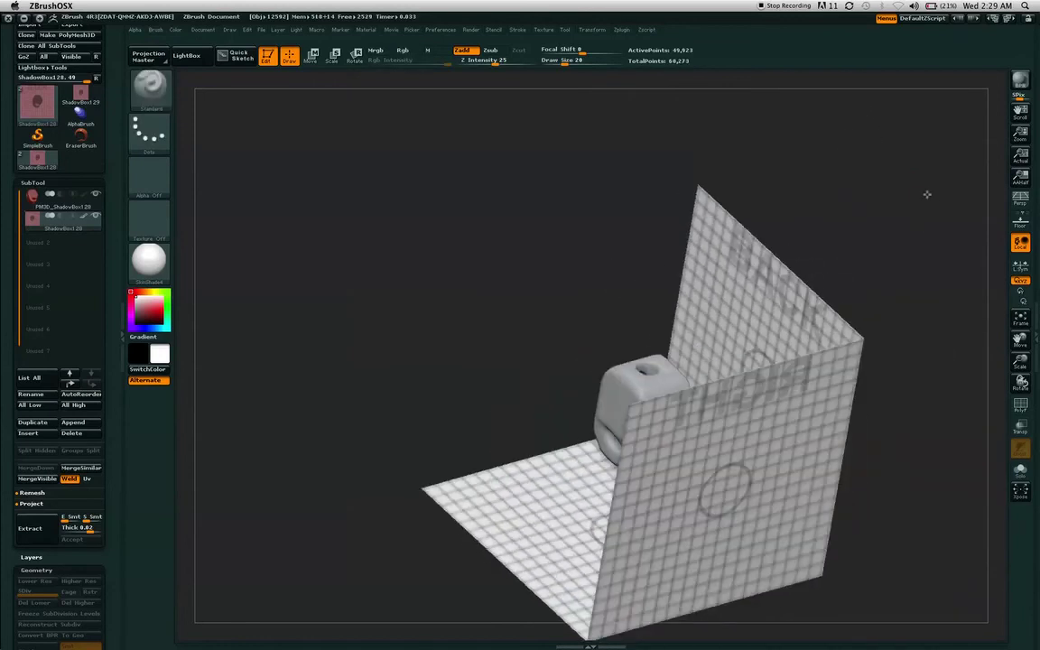
{"action": "left_click_drag", "start_coordinate": [866, 161], "coordinate": [922, 236]}
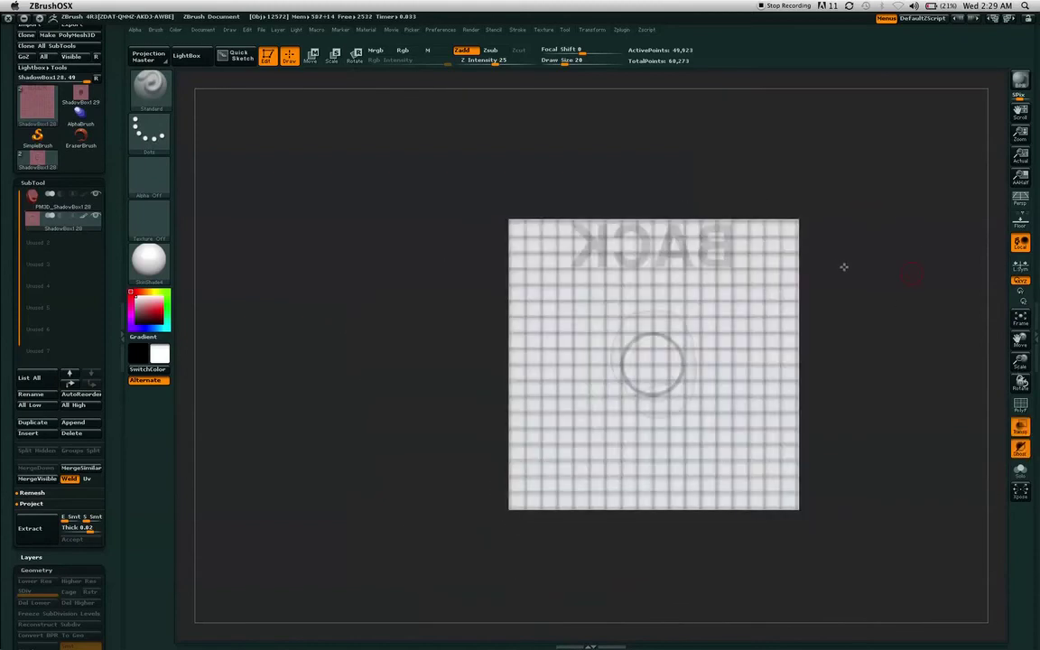
- With Draw Size 13, mask an upright oval ring on the back plane above the centre circle and disable transparency
{"action": "left_click_drag", "start_coordinate": [844, 267], "coordinate": [831, 265], "text": "alt"}
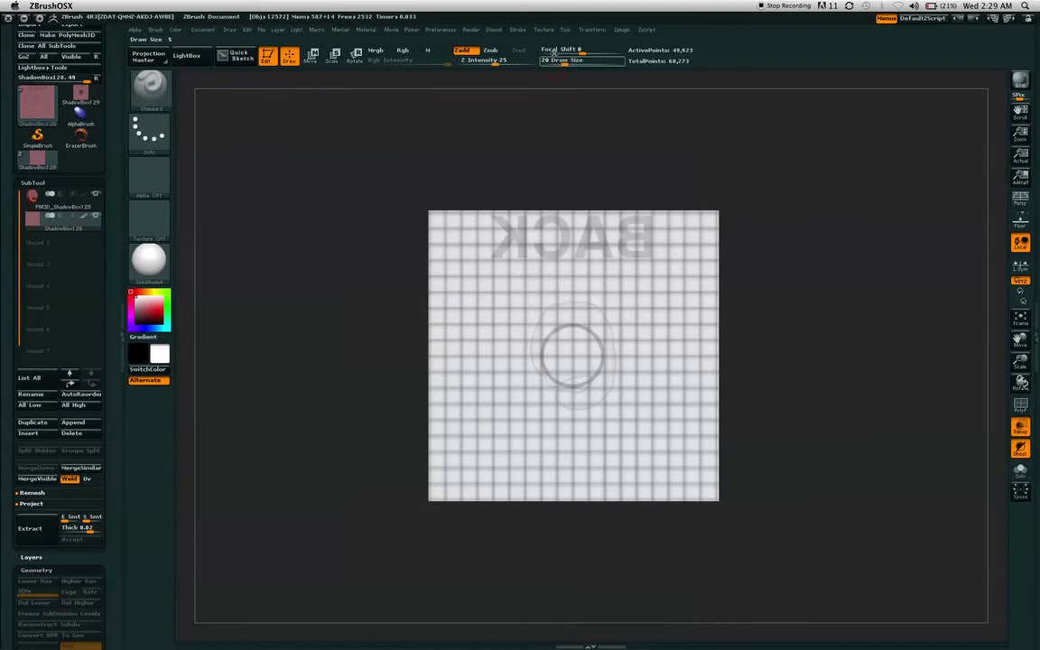
{"action": "key", "text": "ctrl"}
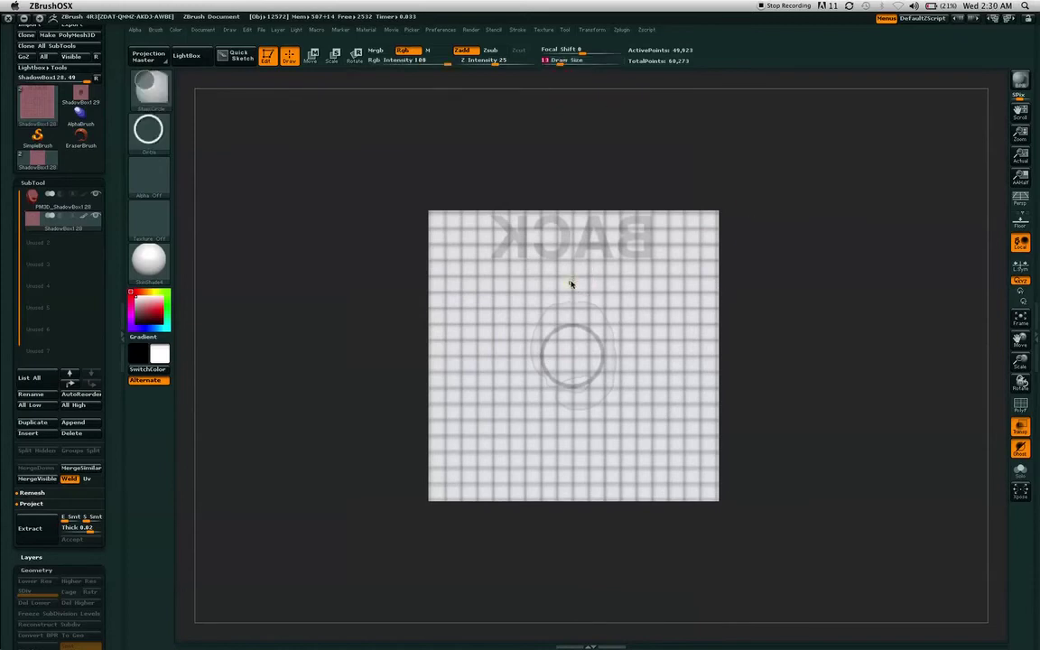
{"action": "left_click_drag", "start_coordinate": [514, 250], "coordinate": [609, 232], "text": "ctrl"}
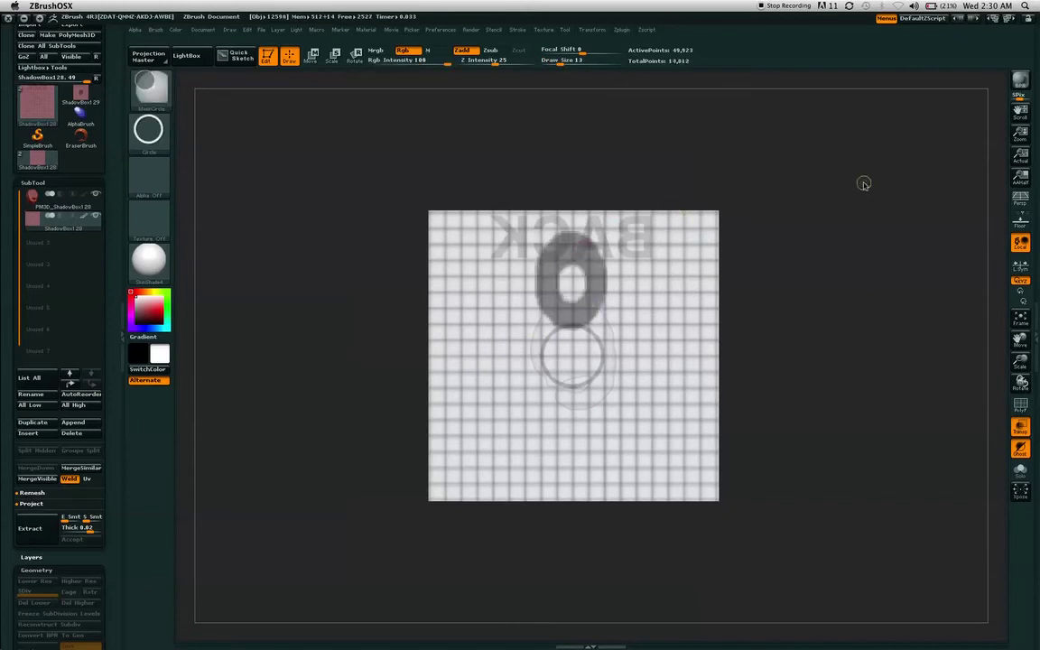
{"action": "mouse_move", "coordinate": [818, 202]}
{"action": "left_mouse_down"}
{"action": "mouse_move", "coordinate": [886, 216]}
{"action": "mouse_move", "coordinate": [940, 195]}
{"action": "mouse_move", "coordinate": [880, 220]}
{"action": "mouse_move", "coordinate": [891, 246]}
{"action": "left_mouse_up"}
{"action": "left_click", "coordinate": [1020, 428]}
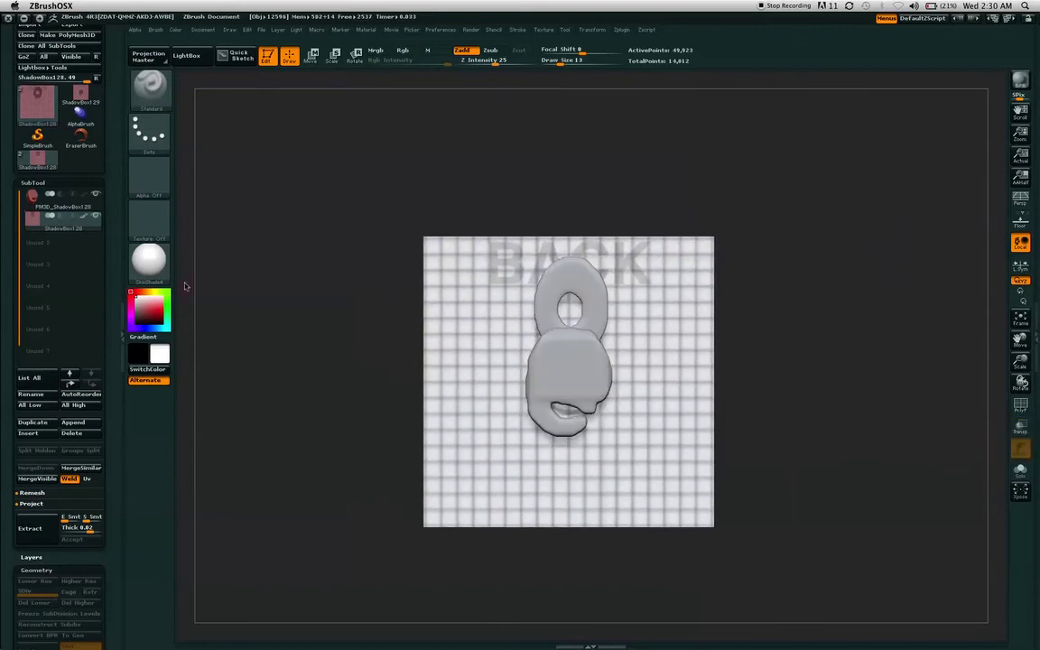
- Compare the two subtools and examine the new ring against the original mesh from several sides
{"action": "left_click_drag", "start_coordinate": [293, 288], "coordinate": [303, 296], "text": "alt"}
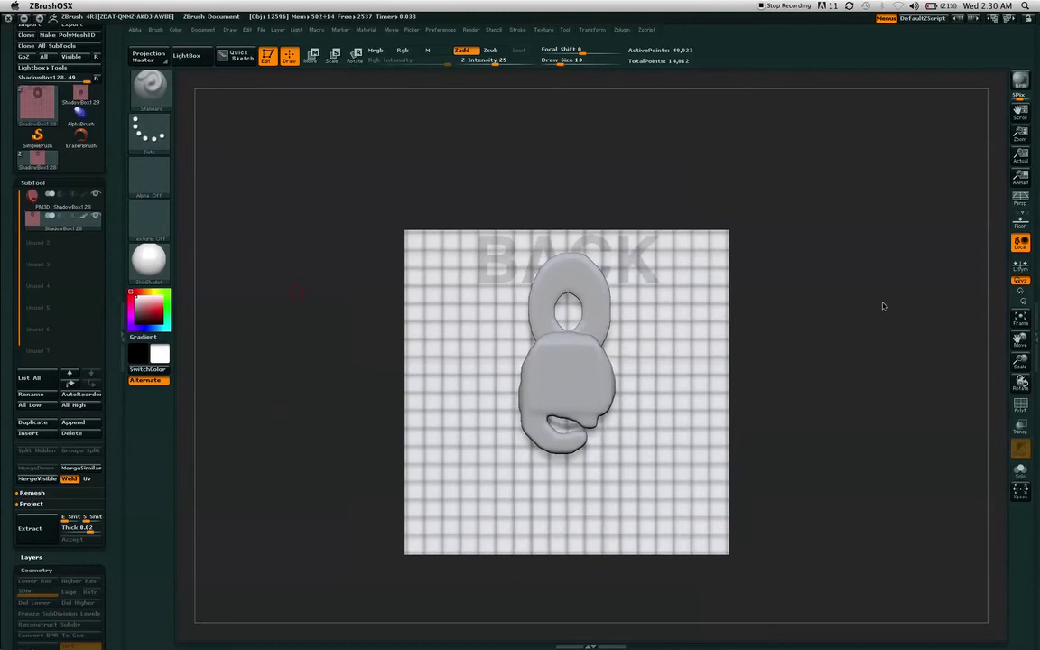
{"action": "left_click_drag", "start_coordinate": [867, 303], "coordinate": [835, 210], "text": "alt"}
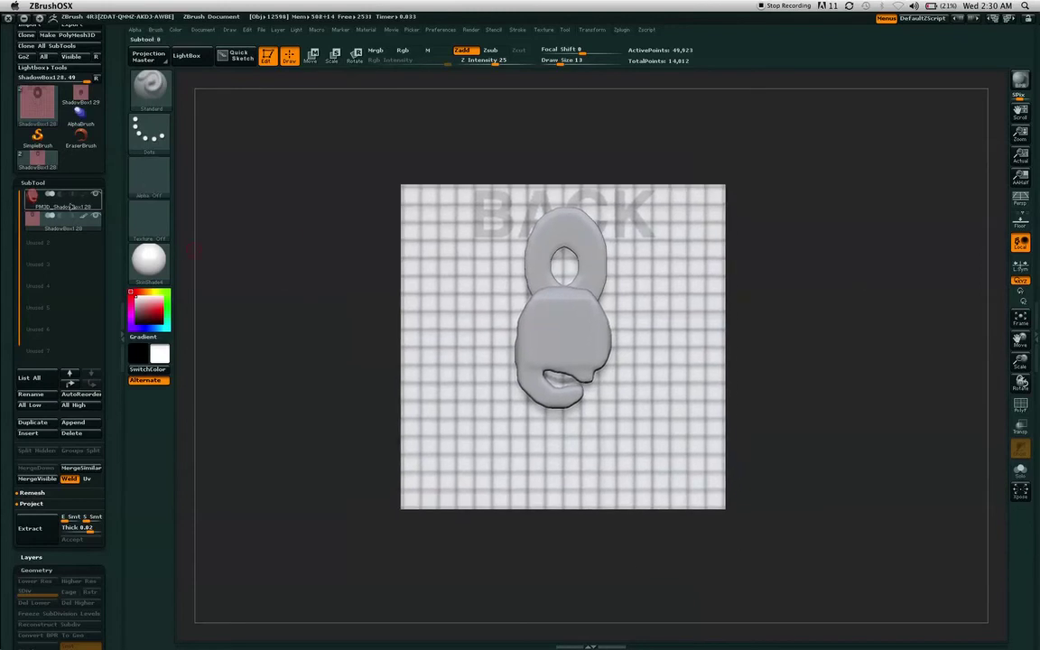
{"action": "mouse_move", "coordinate": [76, 204]}
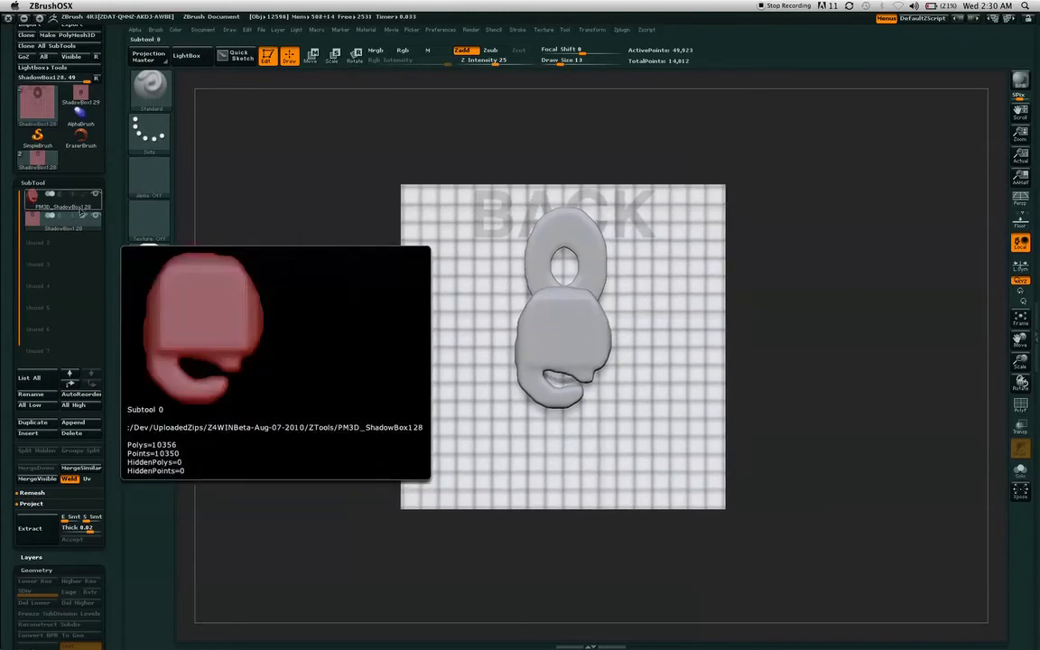
{"action": "left_click_drag", "start_coordinate": [109, 203], "coordinate": [95, 147]}
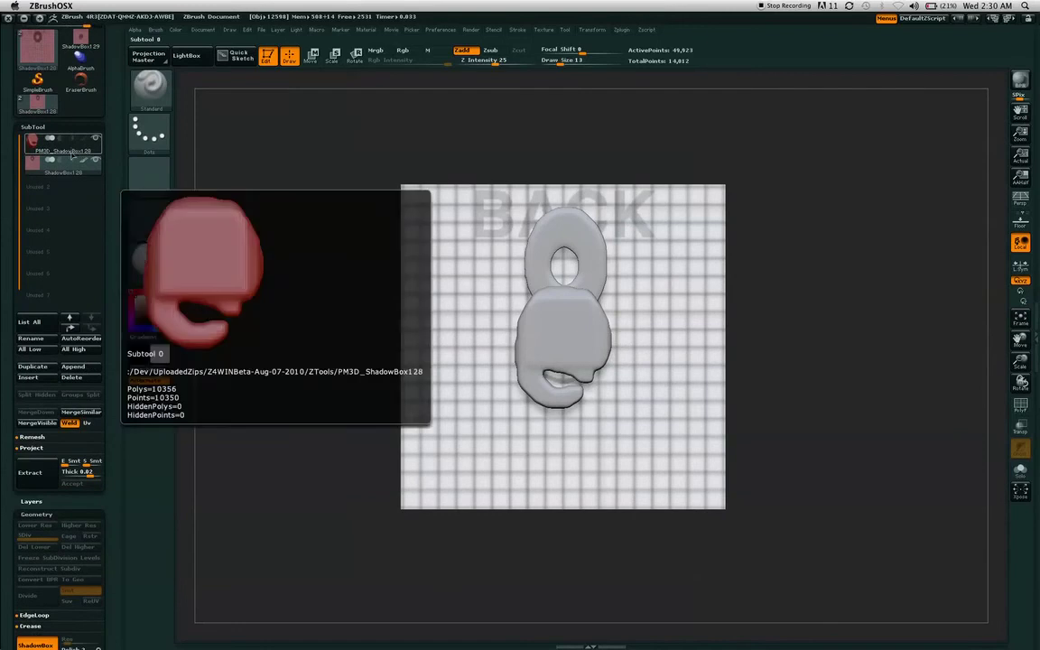
{"action": "left_click_drag", "start_coordinate": [112, 201], "coordinate": [106, 172]}
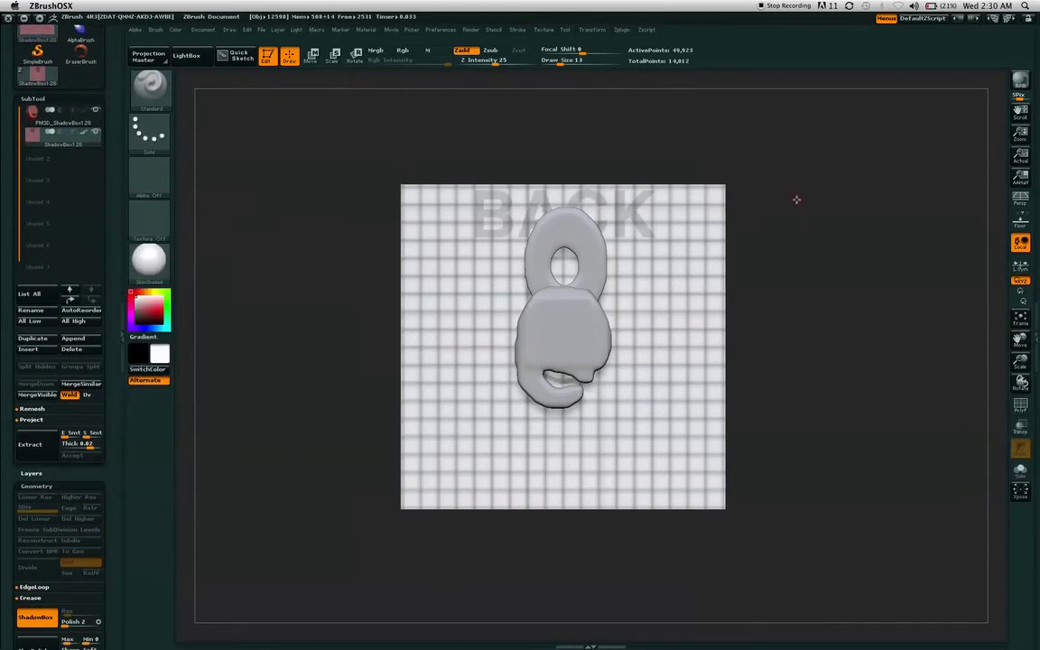
{"action": "left_click_drag", "start_coordinate": [775, 105], "coordinate": [584, 168]}
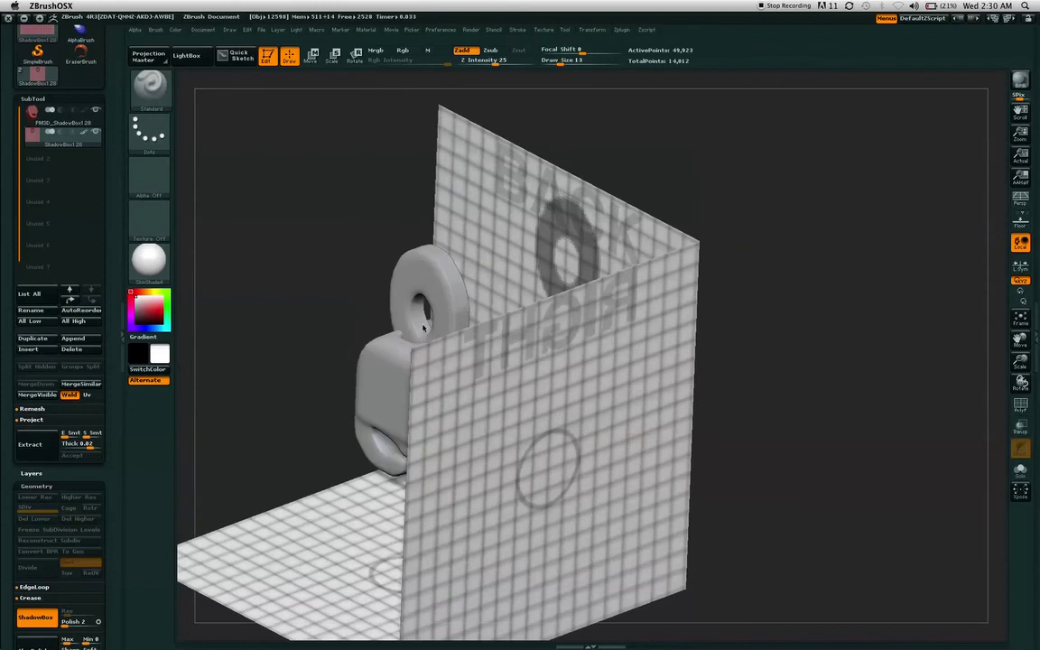
{"action": "left_click_drag", "start_coordinate": [877, 155], "coordinate": [895, 247]}
{"action": "left_click_drag", "start_coordinate": [916, 144], "coordinate": [983, 195]}
{"action": "left_click_drag", "start_coordinate": [849, 129], "coordinate": [890, 229], "text": "alt"}
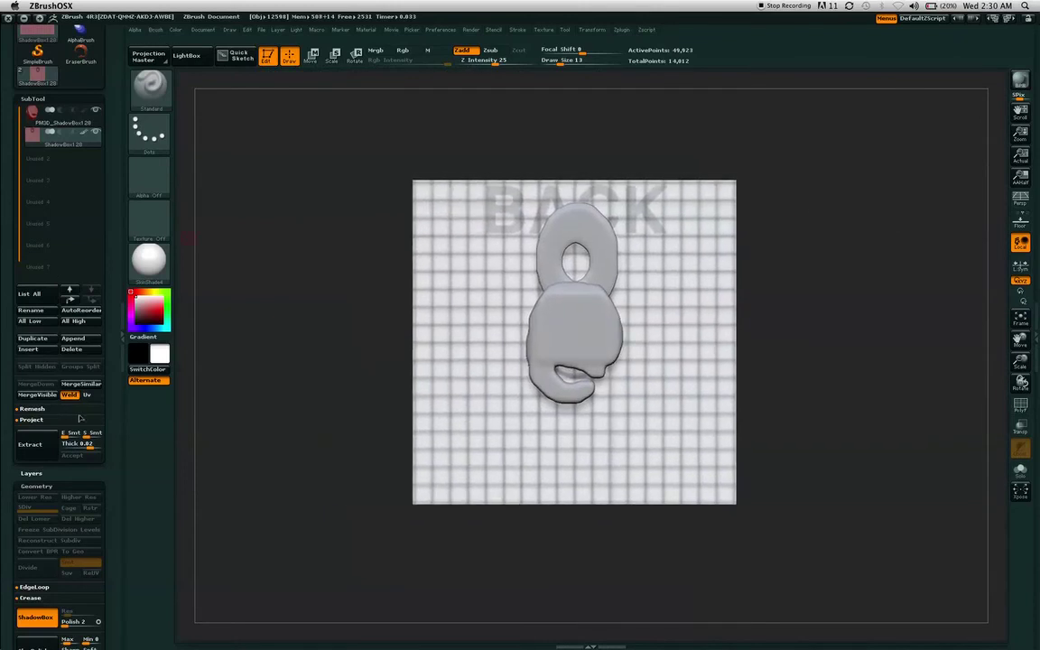
- Make a PolyMesh3D from the ring and switch back to the tool containing the ShadowBox
{"action": "left_click_drag", "start_coordinate": [107, 474], "coordinate": [112, 631]}
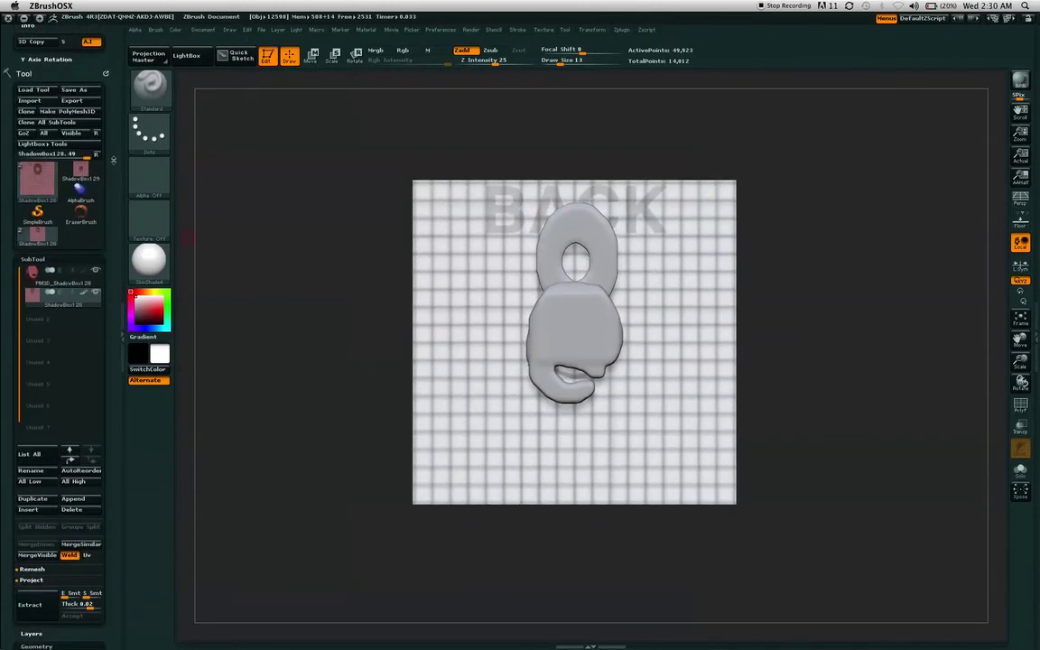
{"action": "left_click", "coordinate": [77, 111]}
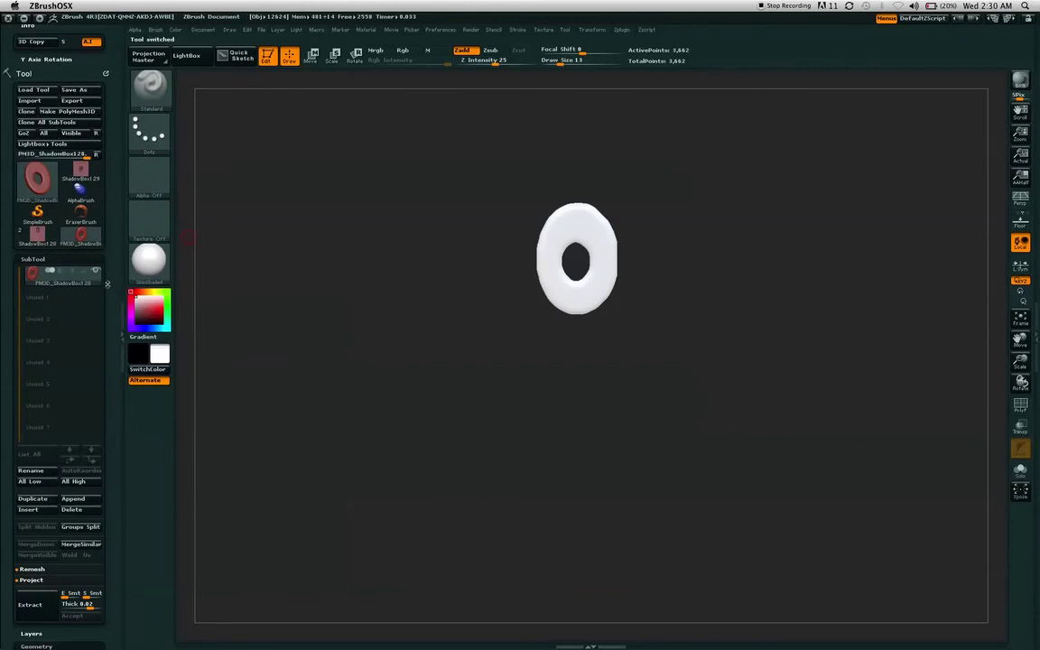
{"action": "left_click", "coordinate": [38, 238]}
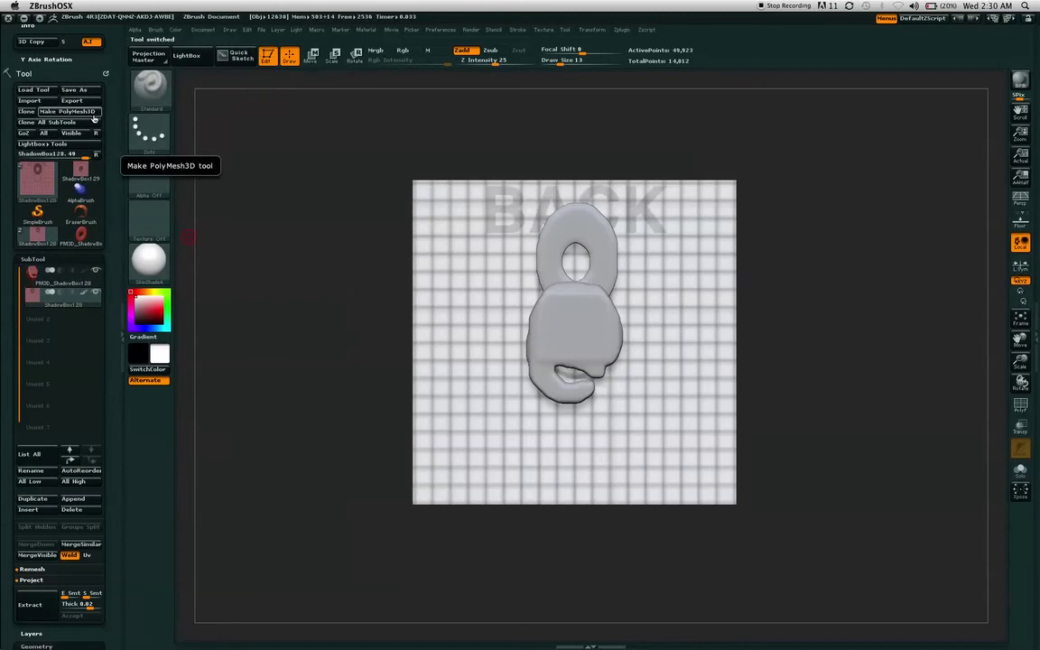
- Append the ring polymesh as a subtool and delete the ShadowBox subtool, accepting the permanent removal
{"action": "scroll", "coordinate": [54, 454], "scroll_direction": "down", "scroll_amount": 1}
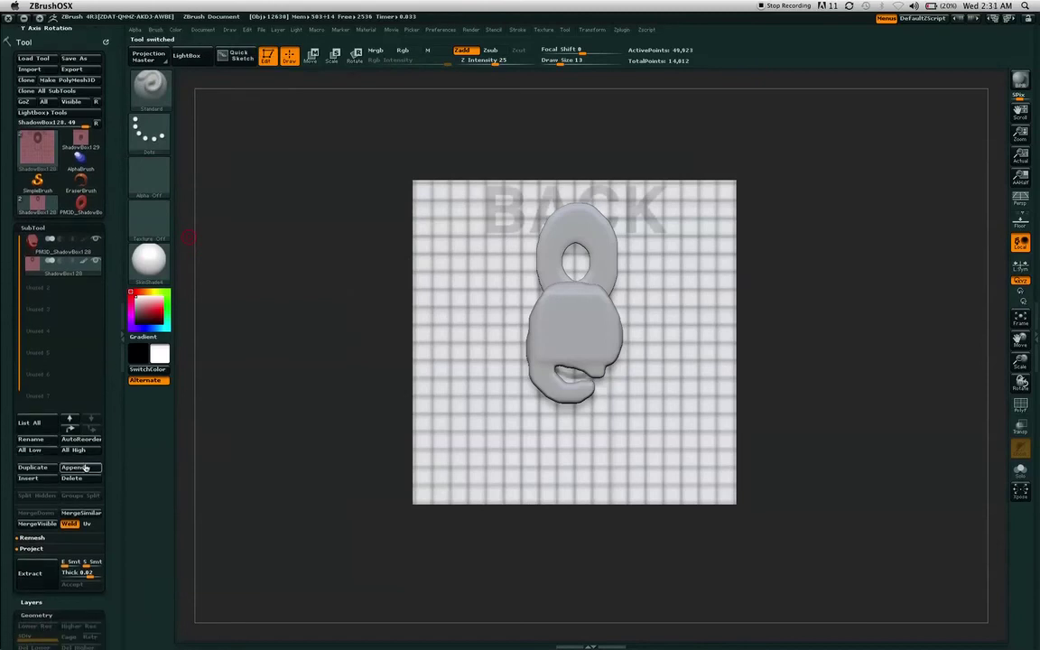
{"action": "left_click", "coordinate": [76, 468]}
{"action": "left_click", "coordinate": [307, 438]}
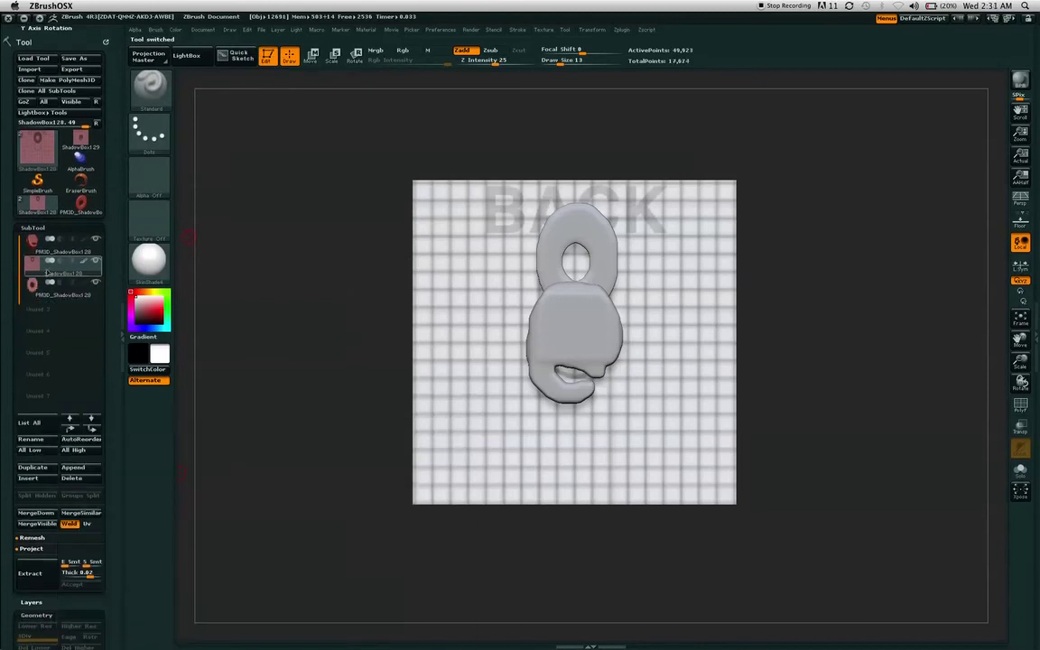
{"action": "left_click", "coordinate": [88, 480]}
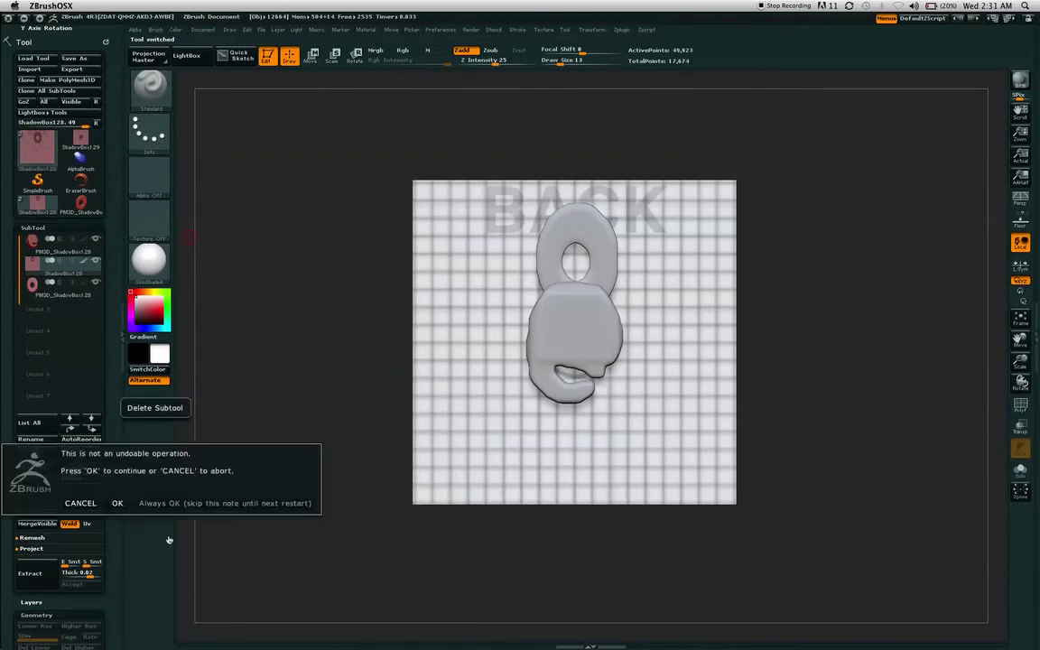
{"action": "left_click", "coordinate": [118, 502]}
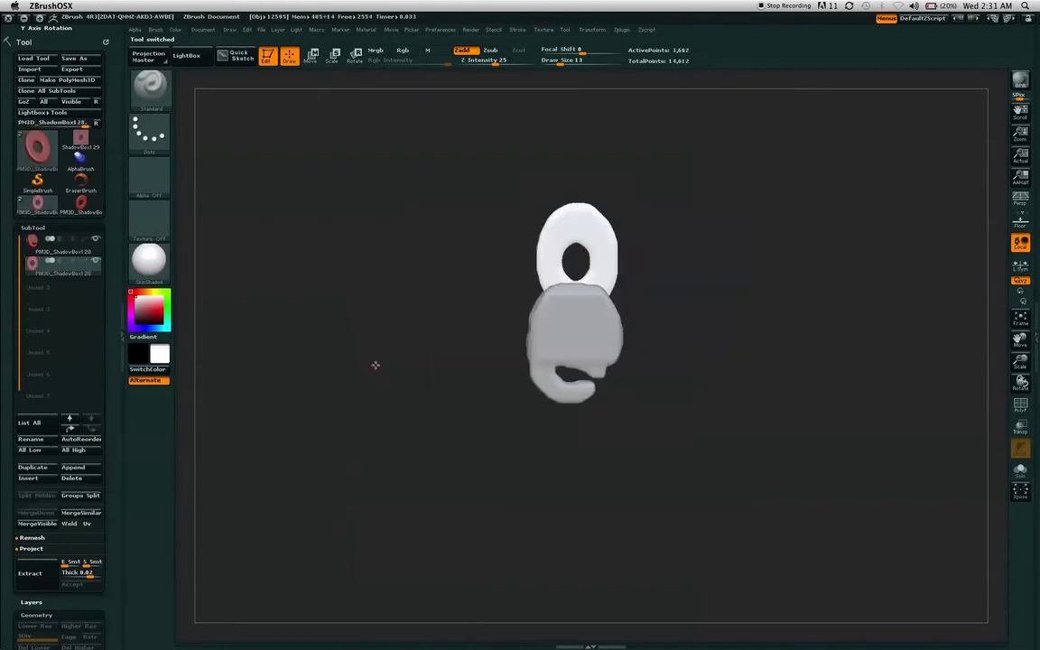
{"action": "left_click_drag", "start_coordinate": [375, 365], "coordinate": [722, 280]}
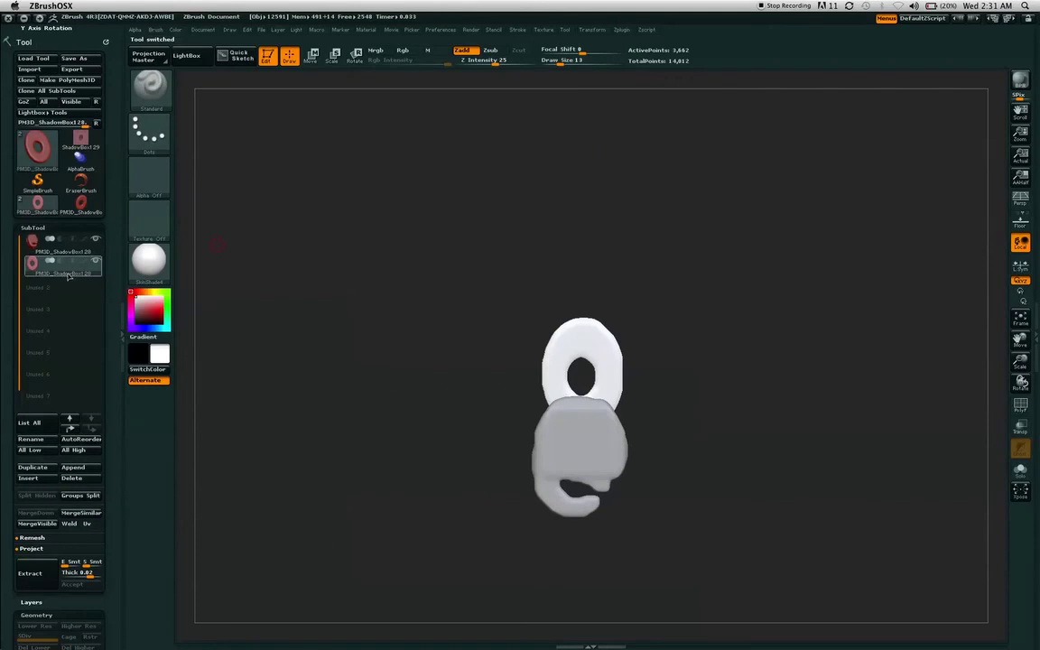
- Hide the original mesh's subtool to isolate the ring, and bring up the MaskCircle brush
{"action": "left_click", "coordinate": [150, 85]}
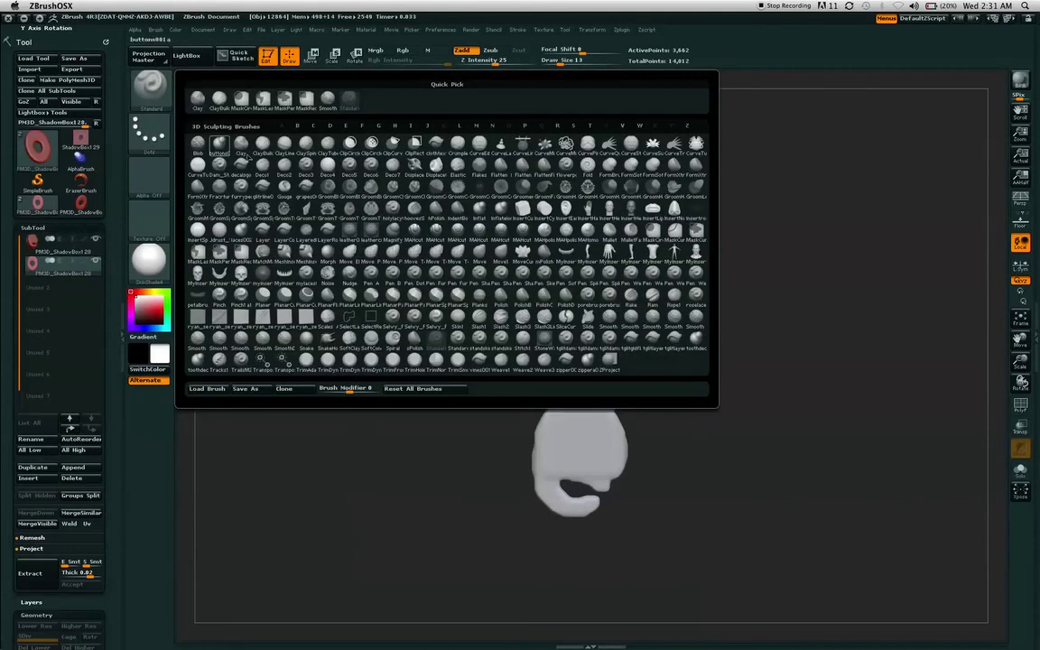
{"action": "left_click", "coordinate": [94, 242]}
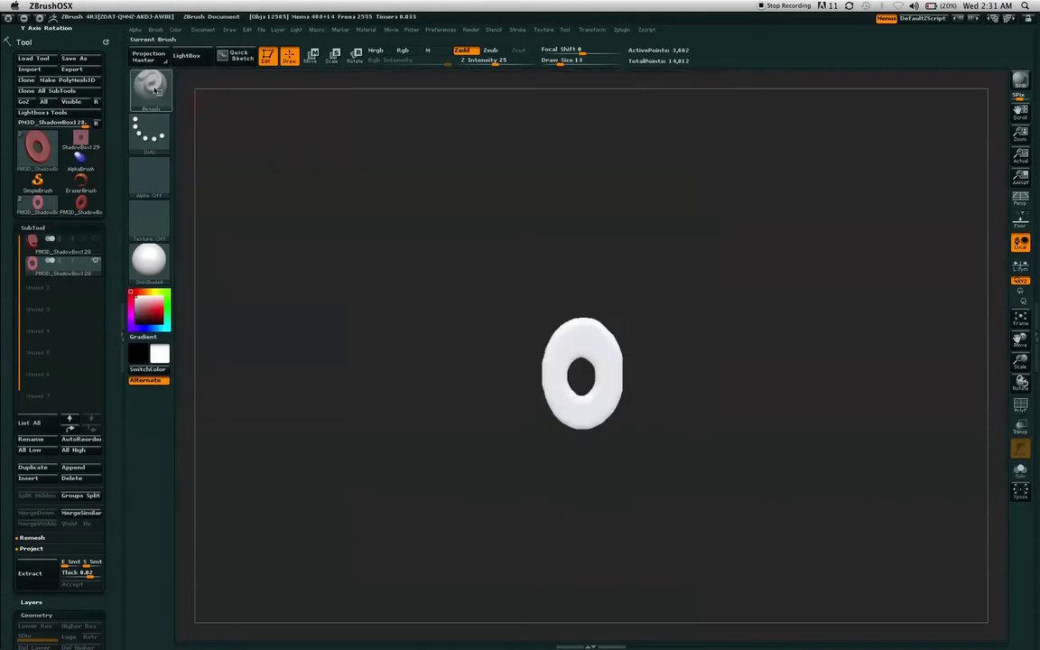
{"action": "key", "text": "ctrl"}
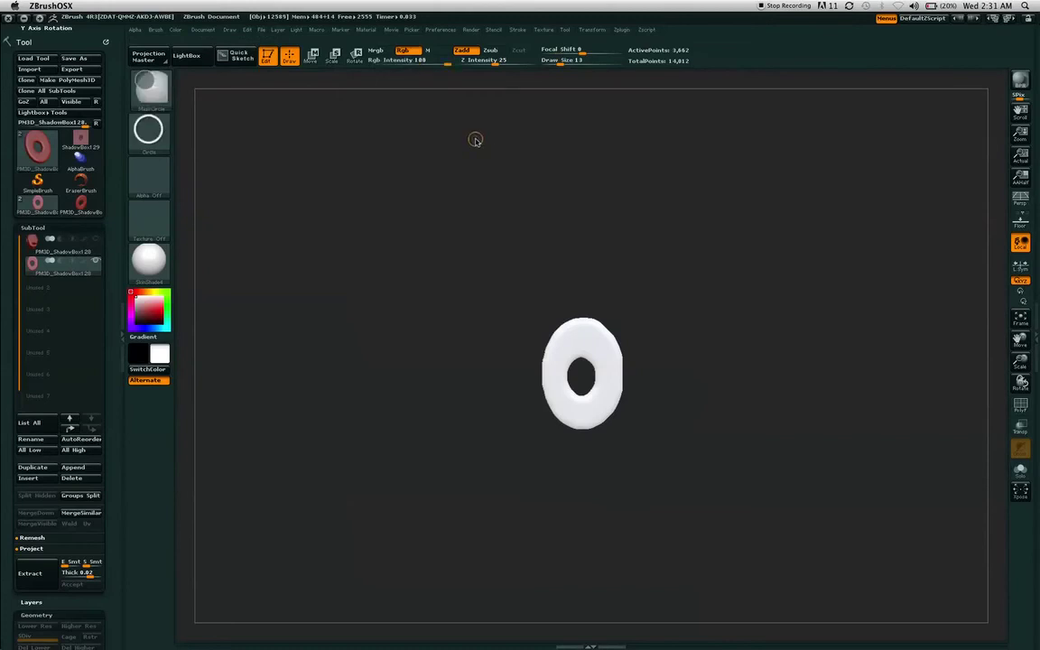
- Switch the clipping brush to ClipRect for the isolated ring
{"action": "key", "text": "shift"}
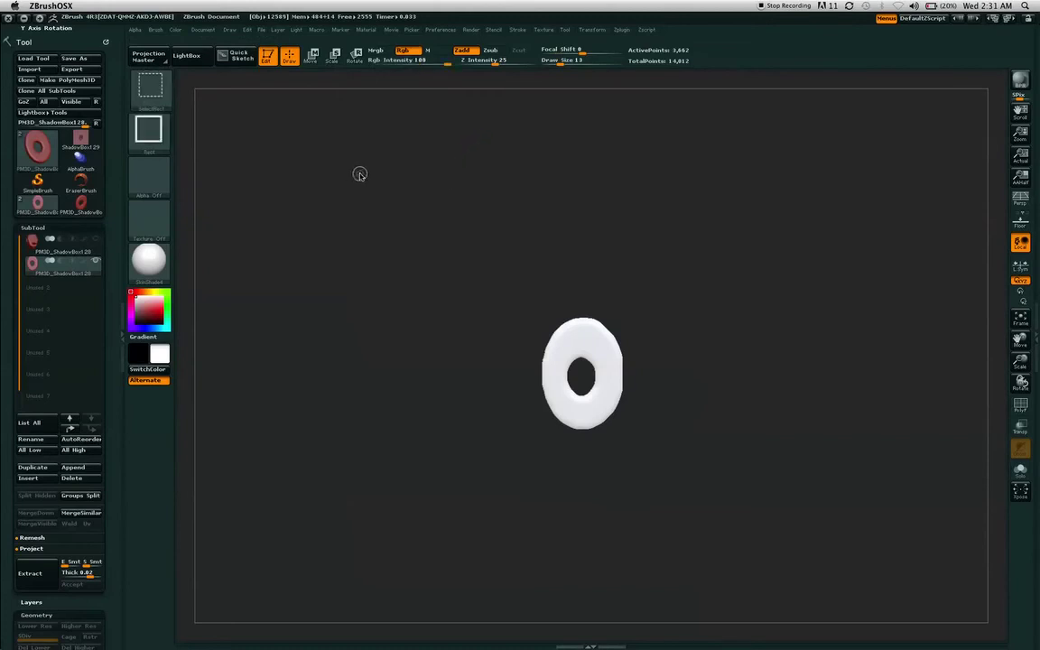
{"action": "left_click", "coordinate": [150, 87]}
{"action": "left_click", "coordinate": [151, 90]}
{"action": "left_click", "coordinate": [164, 96]}
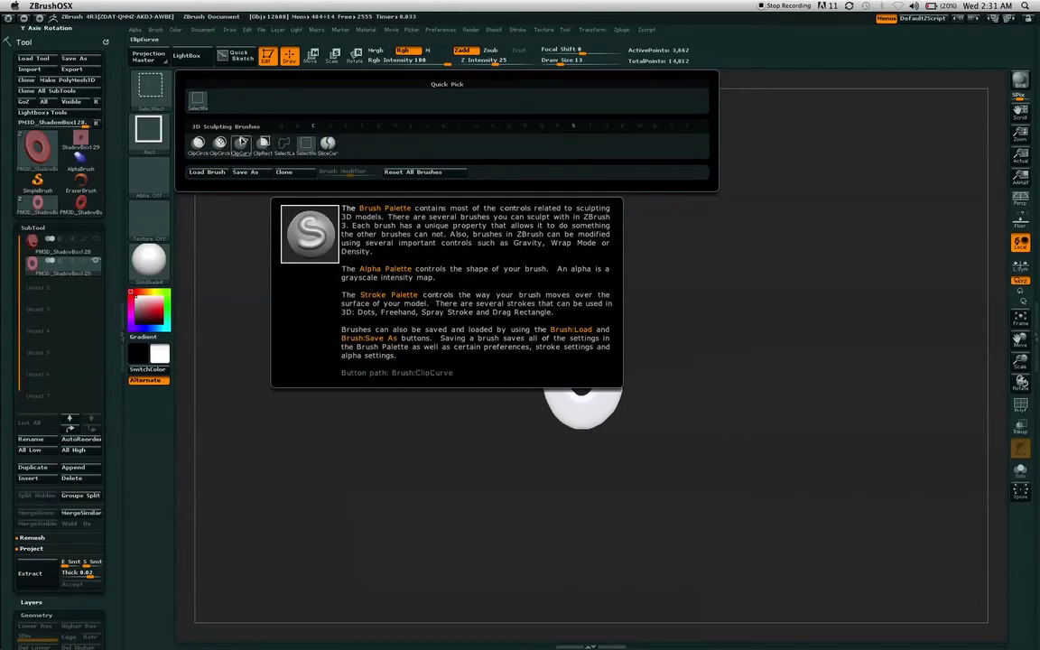
{"action": "left_click", "coordinate": [262, 143]}
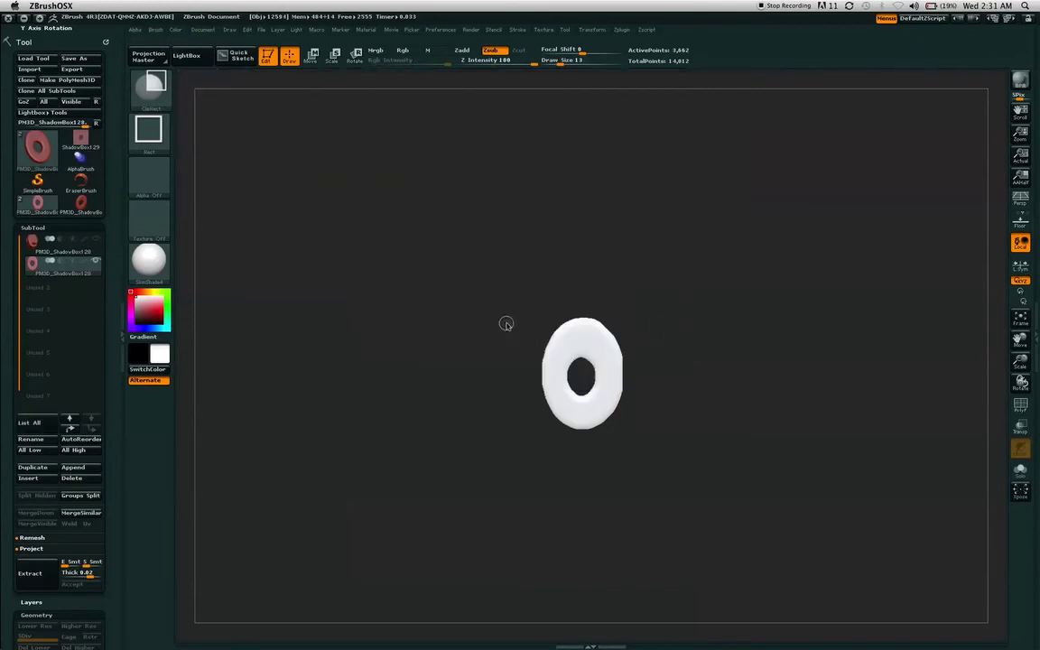
- Try clipping the ring's lower end flat with ClipRect twice, undoing each cut
{"action": "mouse_move", "coordinate": [469, 281]}
{"action": "left_mouse_down", "text": "ctrl+shift"}
{"action": "mouse_move", "coordinate": [541, 328]}
{"action": "mouse_move", "coordinate": [668, 369]}
{"action": "mouse_move", "coordinate": [698, 396]}
{"action": "mouse_move", "coordinate": [580, 294]}
{"action": "mouse_move", "coordinate": [696, 394]}
{"action": "mouse_move", "coordinate": [700, 415]}
{"action": "left_mouse_up", "text": "ctrl+shift"}
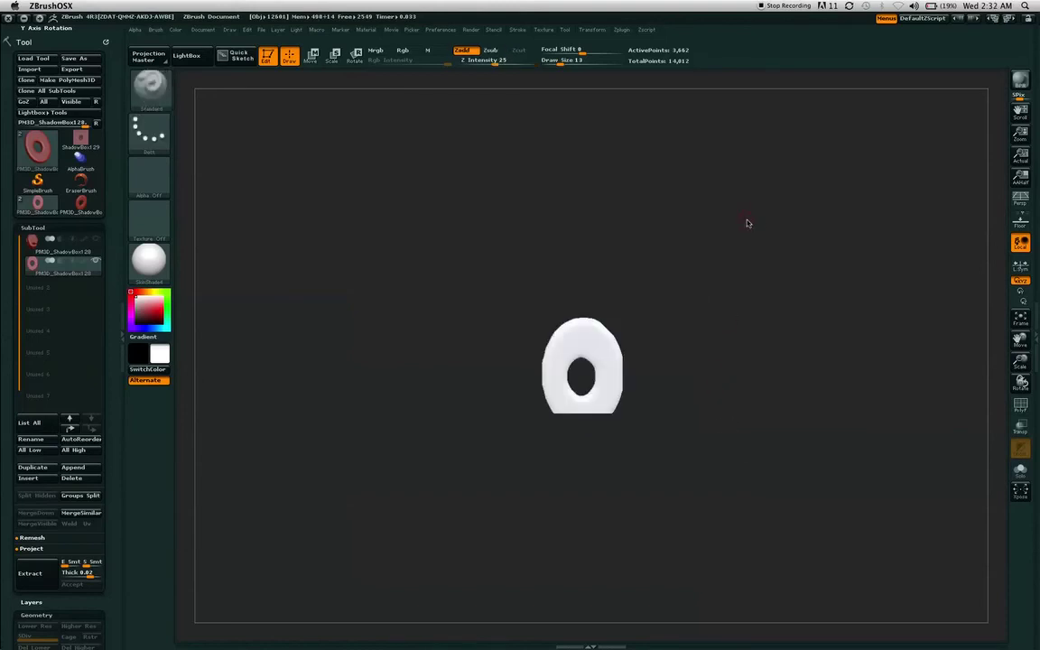
{"action": "left_click_drag", "start_coordinate": [747, 223], "coordinate": [671, 363]}
{"action": "left_click_drag", "start_coordinate": [827, 224], "coordinate": [799, 313]}
{"action": "key", "text": "ctrl+z"}
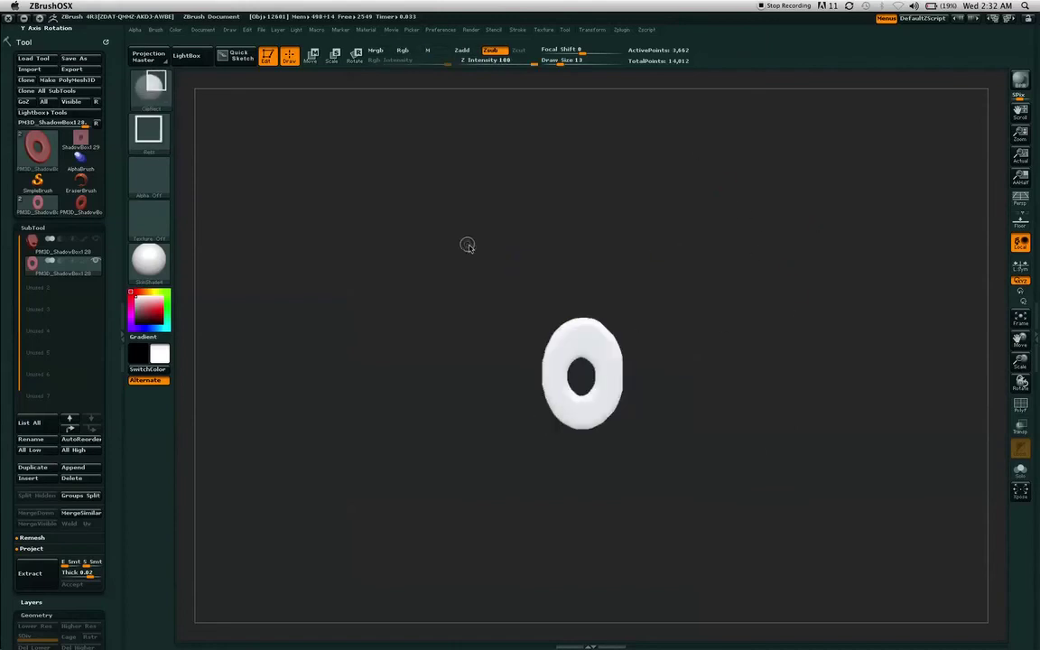
{"action": "mouse_move", "coordinate": [468, 245]}
{"action": "left_mouse_down", "text": "ctrl+shift"}
{"action": "mouse_move", "coordinate": [641, 392]}
{"action": "mouse_move", "coordinate": [712, 414]}
{"action": "left_mouse_up", "text": "ctrl+shift"}
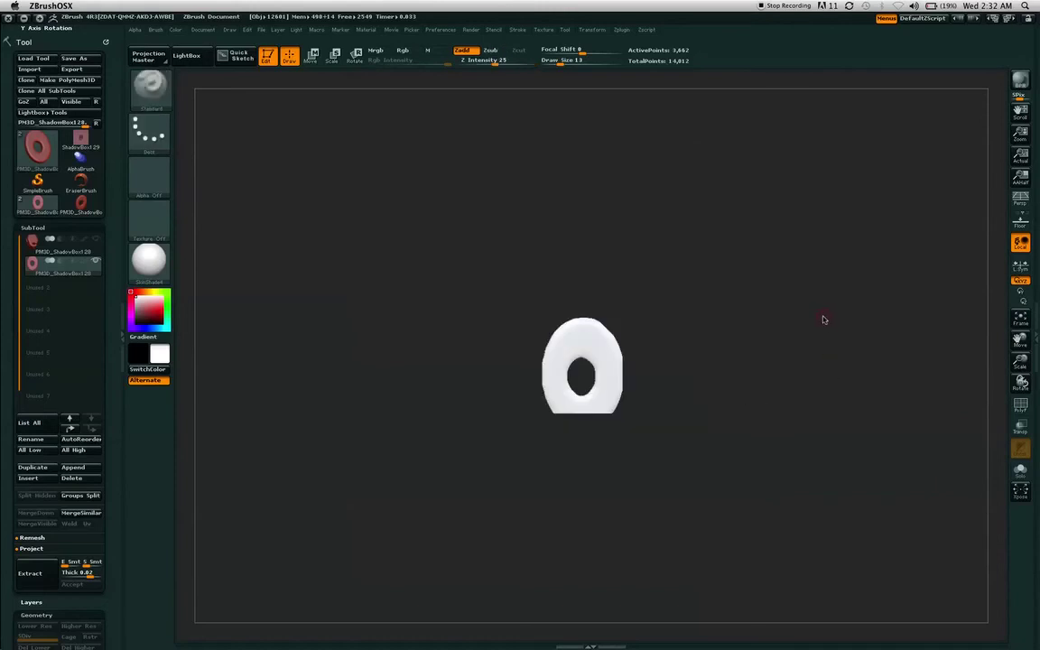
{"action": "key", "text": "ctrl+z"}
{"action": "key", "text": "ctrl+shift"}
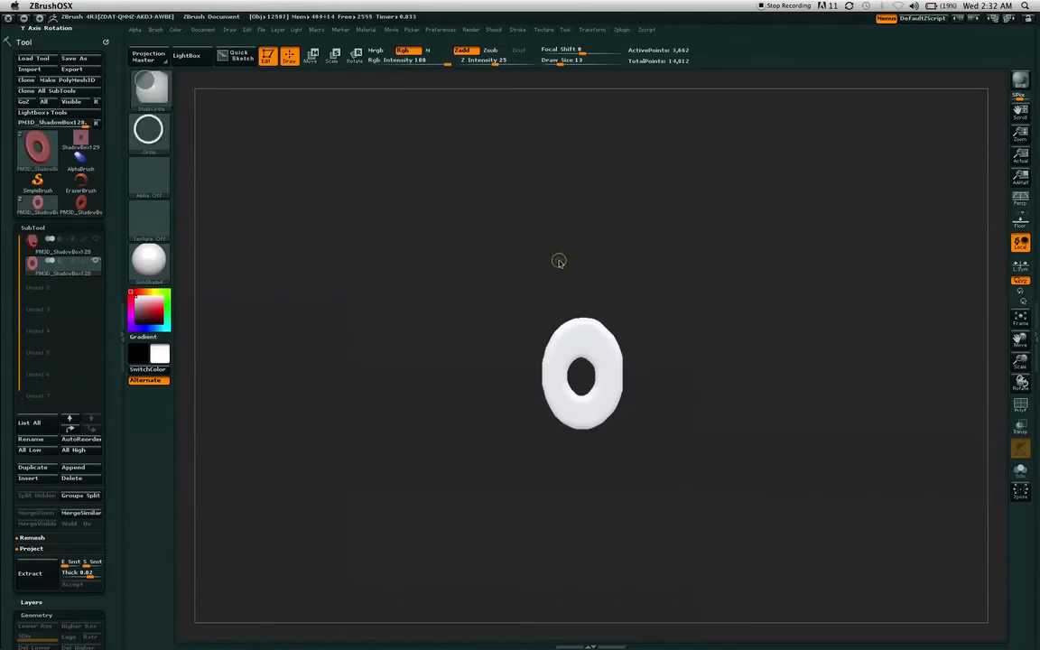
- Try clipping the ring's right side to a straight vertical edge with ClipRect, and undo the cut
{"action": "mouse_move", "coordinate": [703, 250]}
{"action": "left_mouse_down", "text": "ctrl+shift"}
{"action": "mouse_move", "coordinate": [606, 436]}
{"action": "mouse_move", "coordinate": [607, 462]}
{"action": "left_mouse_up", "text": "ctrl+shift"}
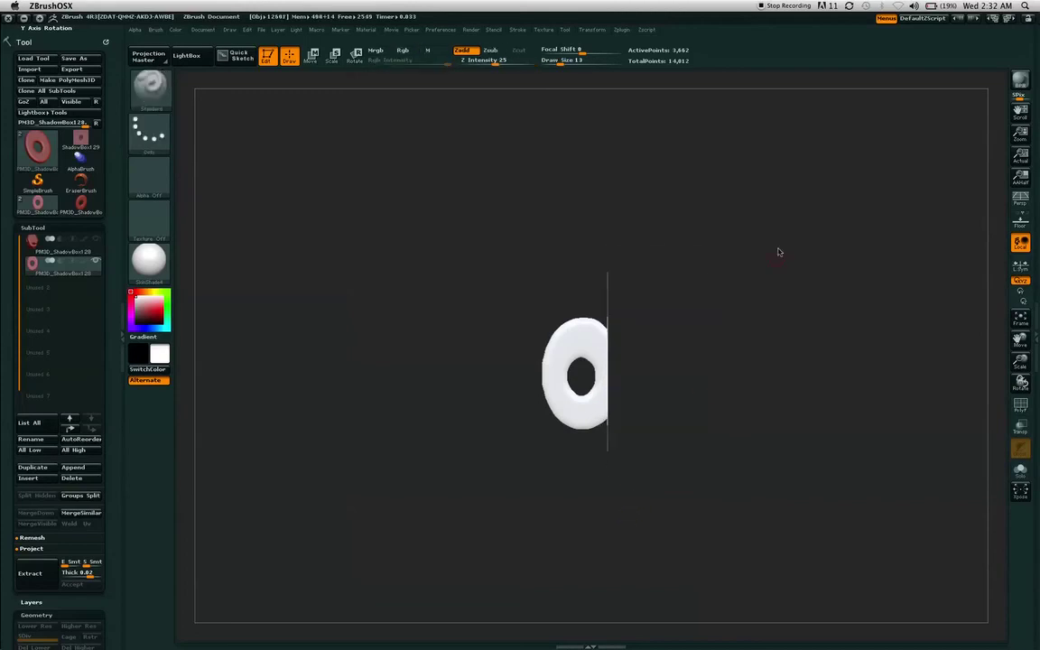
{"action": "mouse_move", "coordinate": [777, 251]}
{"action": "left_mouse_down"}
{"action": "mouse_move", "coordinate": [771, 299]}
{"action": "mouse_move", "coordinate": [732, 286]}
{"action": "mouse_move", "coordinate": [784, 279]}
{"action": "mouse_move", "coordinate": [814, 235]}
{"action": "mouse_move", "coordinate": [812, 256]}
{"action": "mouse_move", "coordinate": [786, 261]}
{"action": "left_mouse_up"}
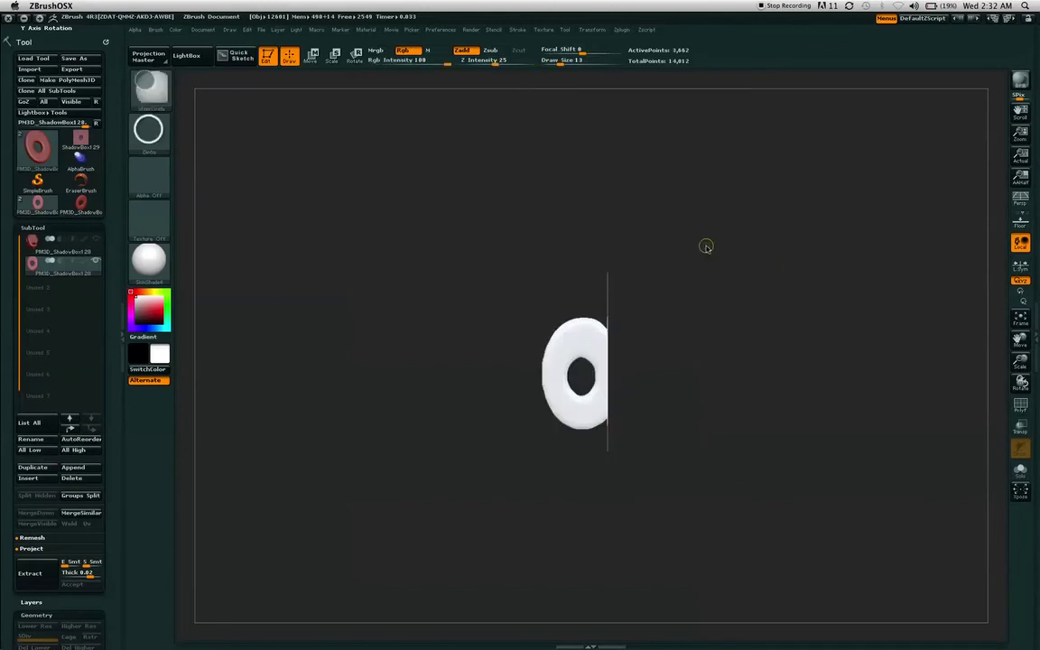
{"action": "key", "text": "ctrl+z"}
- Clip one side of the ring flat with ClipRect, and try a second cut across its upper corner, undoing only that one
{"action": "left_click_drag", "start_coordinate": [400, 264], "coordinate": [645, 199], "text": "alt"}
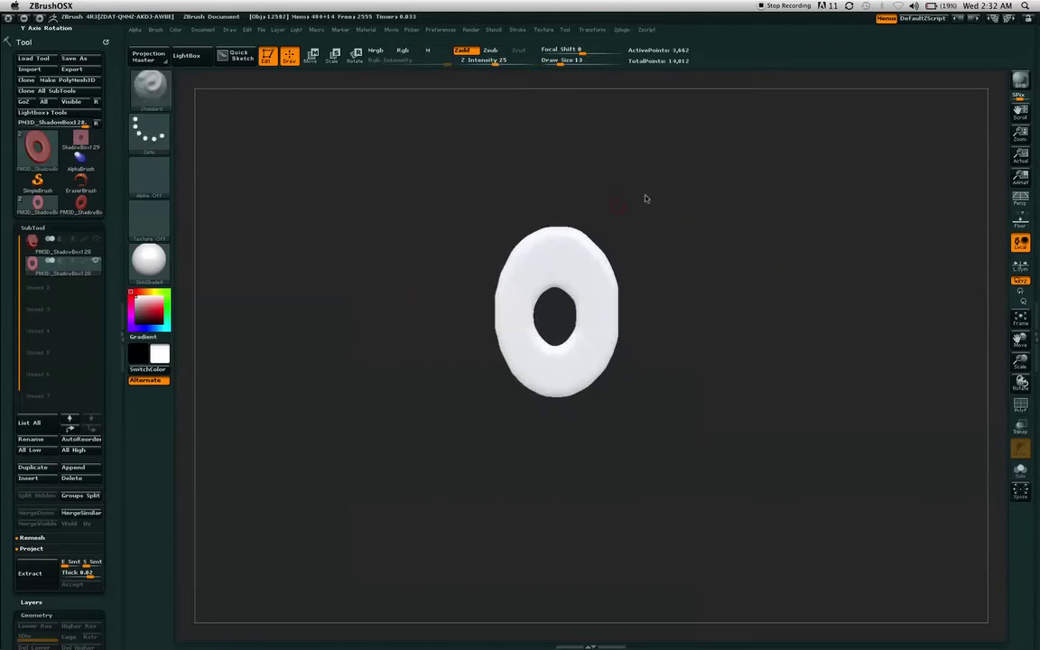
{"action": "key", "text": "ctrl"}
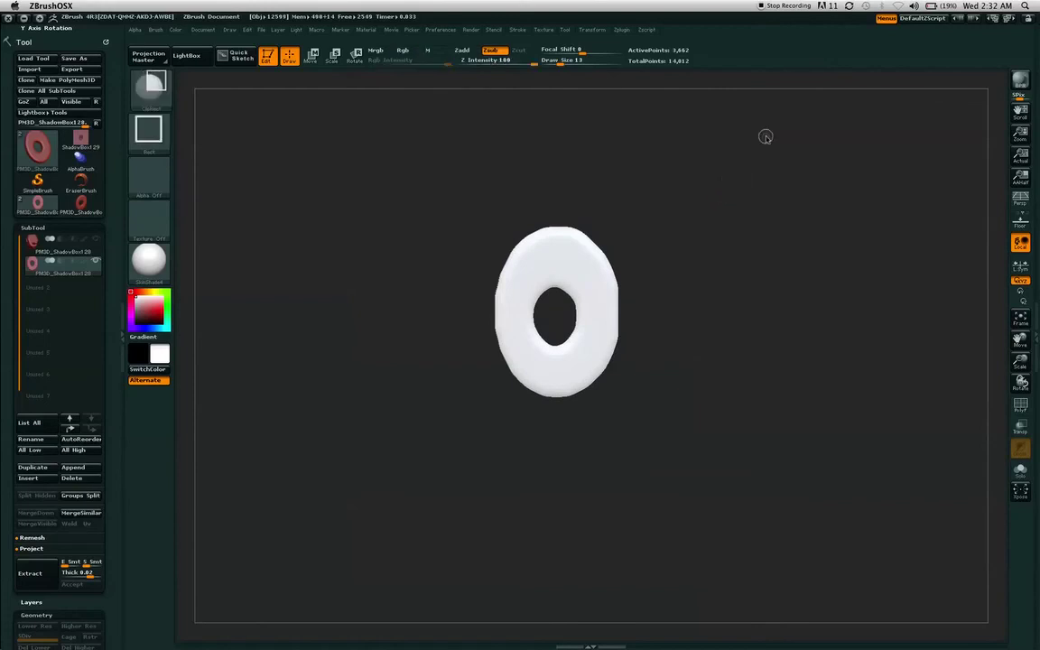
{"action": "left_click_drag", "start_coordinate": [766, 139], "coordinate": [599, 418], "text": "ctrl+shift"}
{"action": "mouse_move", "coordinate": [739, 193]}
{"action": "left_mouse_down"}
{"action": "mouse_move", "coordinate": [726, 232]}
{"action": "mouse_move", "coordinate": [743, 190]}
{"action": "mouse_move", "coordinate": [690, 187]}
{"action": "mouse_move", "coordinate": [787, 178]}
{"action": "mouse_move", "coordinate": [696, 142]}
{"action": "left_mouse_up"}
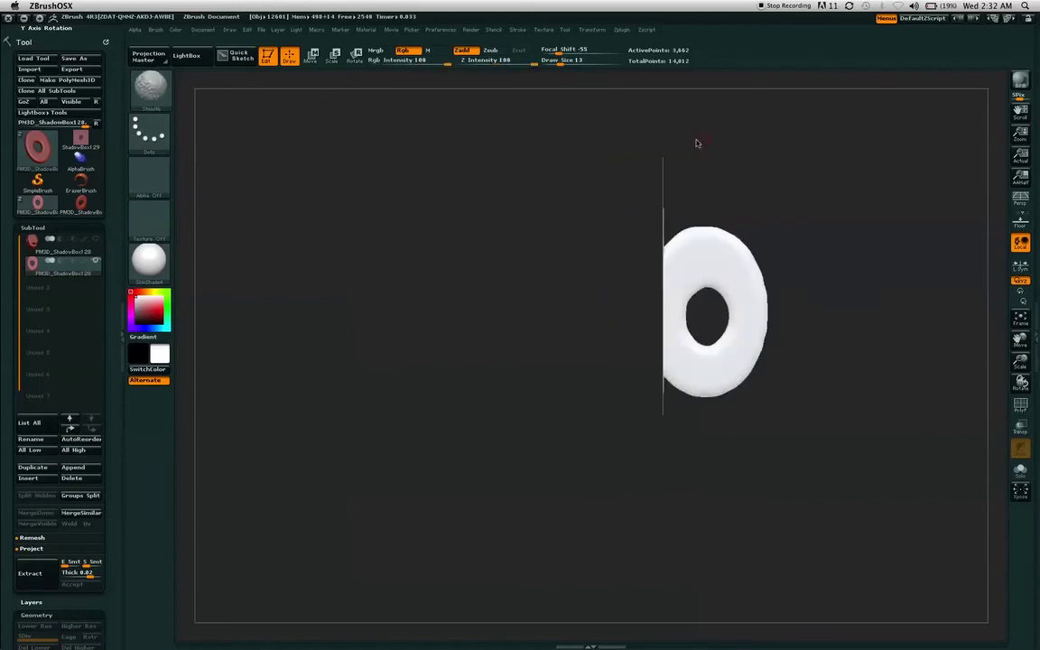
{"action": "key", "text": "ctrl+shift"}
{"action": "left_click_drag", "start_coordinate": [619, 112], "coordinate": [700, 215], "text": "ctrl+shift"}
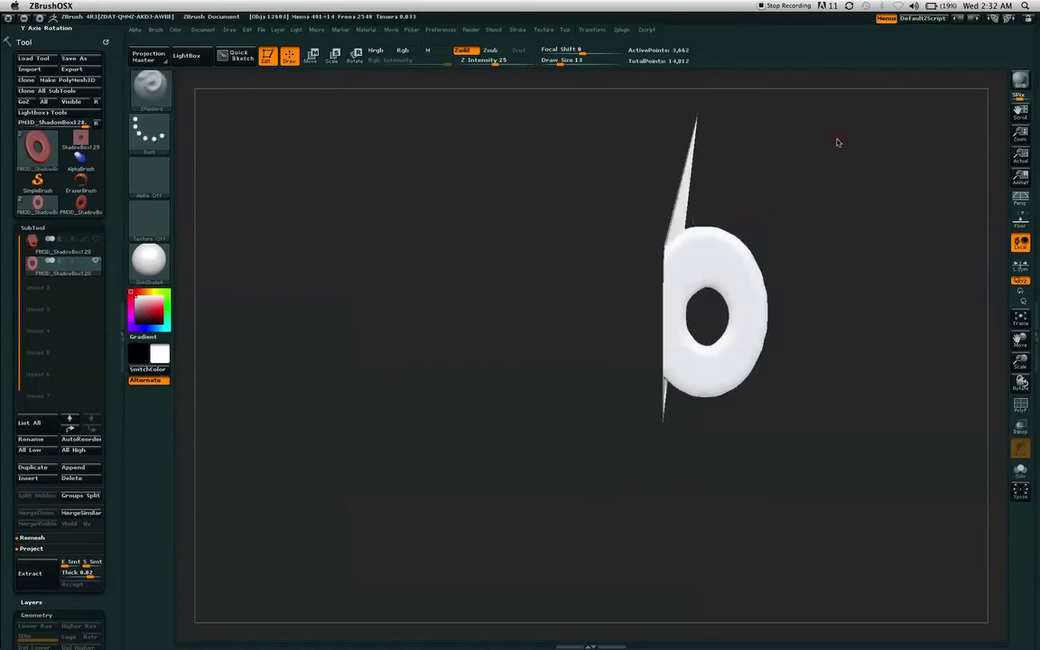
{"action": "left_click_drag", "start_coordinate": [832, 177], "coordinate": [817, 165]}
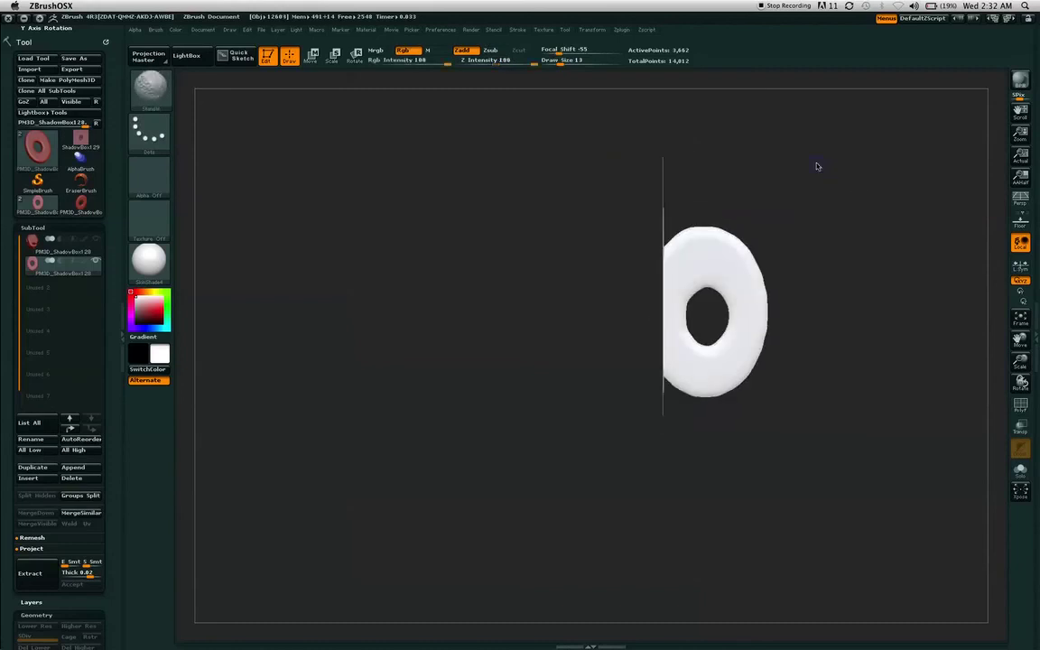
- Change the clipping brush from ClipRect to ClipCurve
{"action": "key", "text": "ctrl+shift"}
{"action": "left_click", "coordinate": [154, 95]}
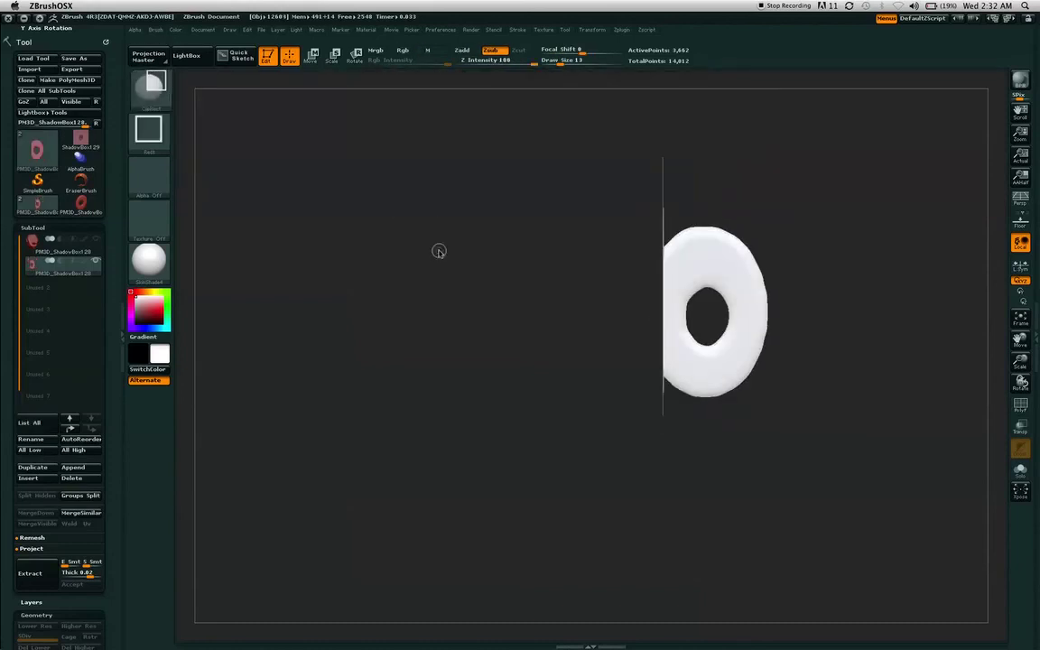
{"action": "mouse_move", "coordinate": [674, 170]}
{"action": "left_mouse_down"}
{"action": "mouse_move", "coordinate": [729, 176]}
{"action": "mouse_move", "coordinate": [784, 155]}
{"action": "mouse_move", "coordinate": [645, 162]}
{"action": "left_mouse_up"}
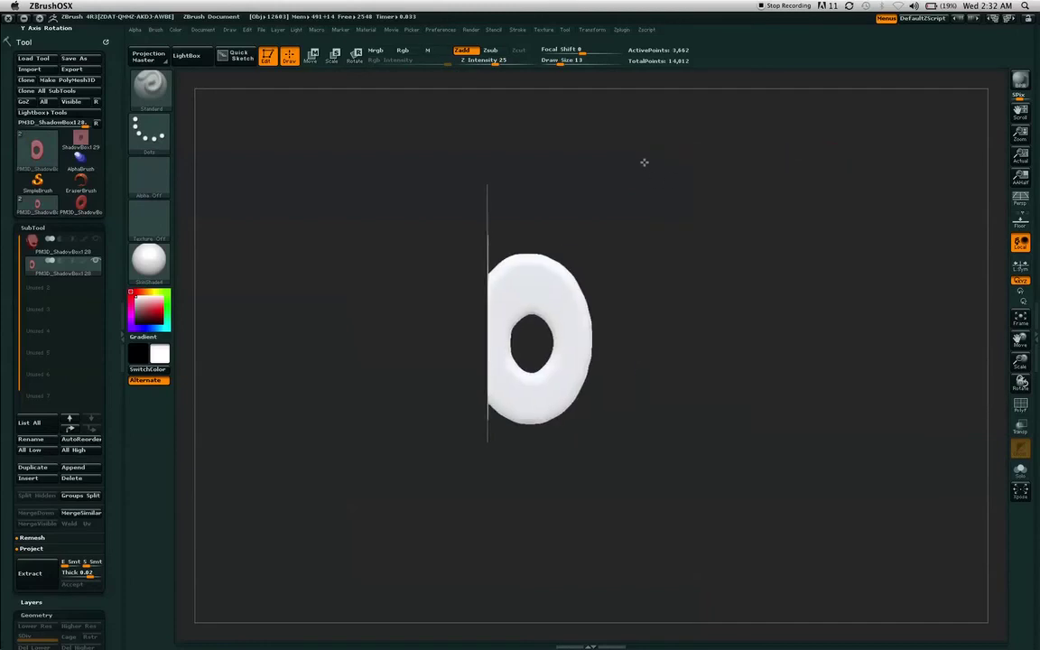
{"action": "left_click", "coordinate": [156, 92], "text": "ctrl+shift"}
{"action": "left_click", "coordinate": [158, 95], "text": "ctrl+shift"}
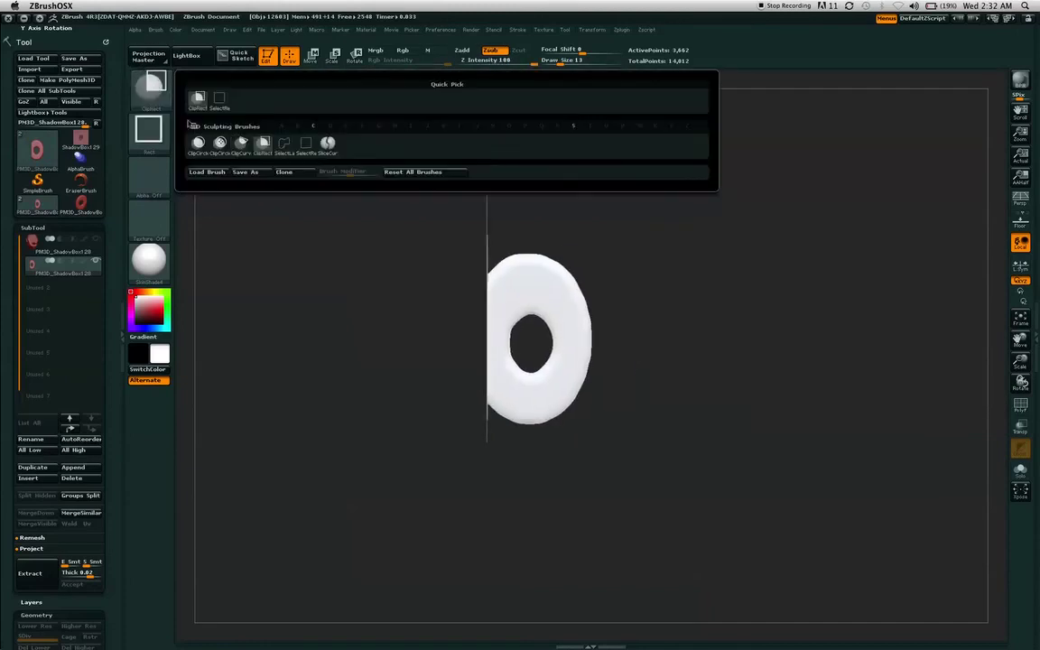
{"action": "left_click", "coordinate": [243, 150], "text": "ctrl+shift"}
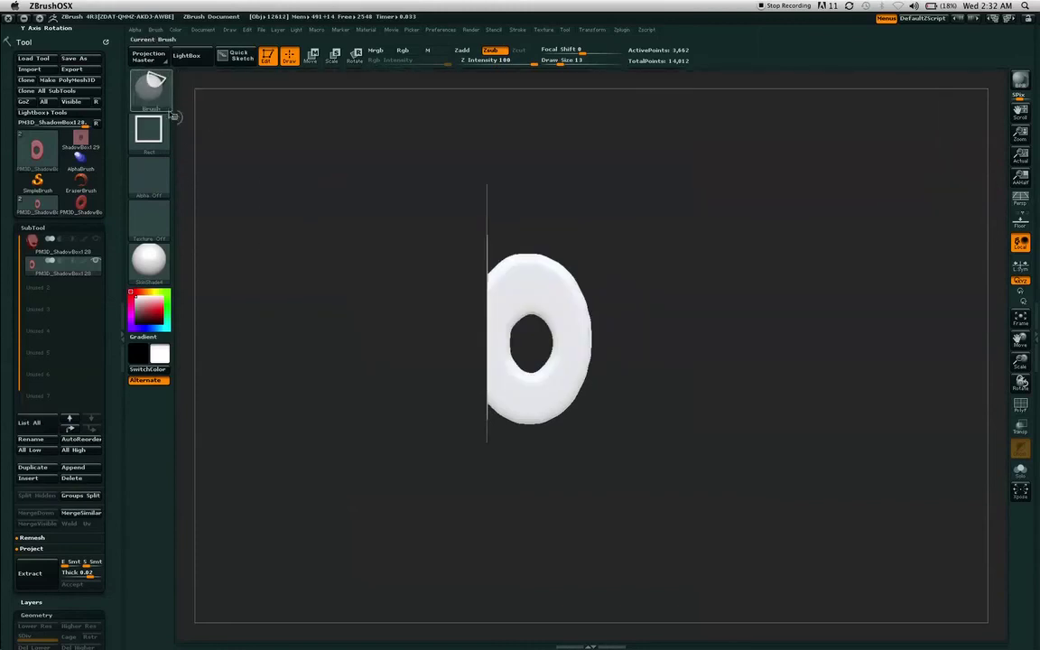
- Try short ClipCurve cuts across the ring's upper edge, undoing between attempts
{"action": "mouse_move", "coordinate": [523, 217]}
{"action": "left_mouse_down", "text": "ctrl+shift"}
{"action": "mouse_move", "coordinate": [479, 248]}
{"action": "mouse_move", "coordinate": [499, 219]}
{"action": "mouse_move", "coordinate": [545, 191]}
{"action": "left_mouse_up", "text": "ctrl+shift"}
{"action": "key", "text": "ctrl+z"}
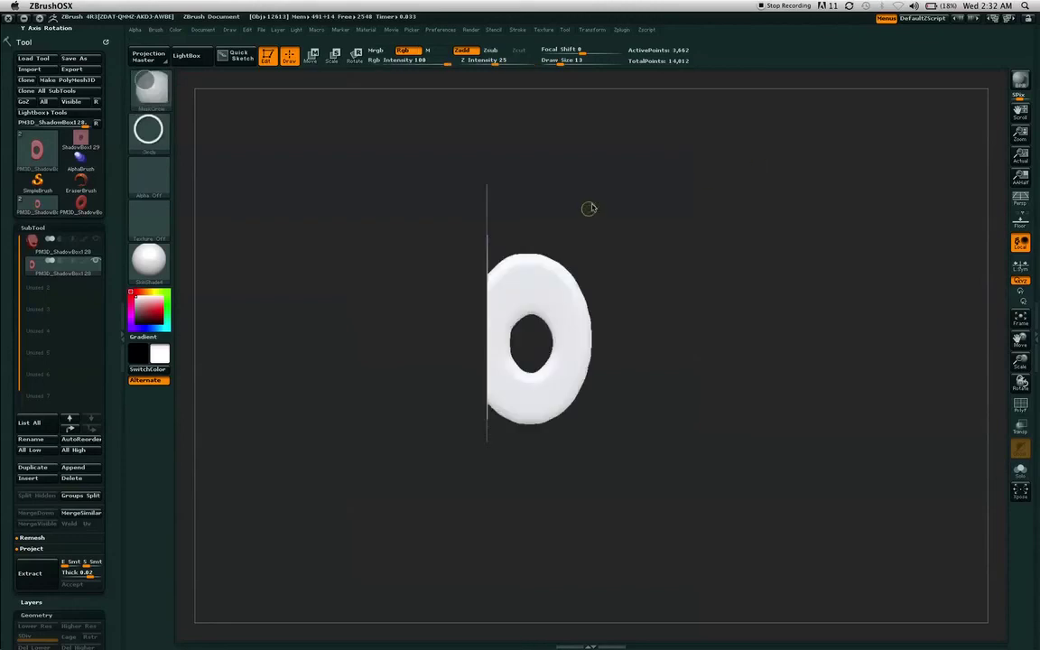
{"action": "key", "text": "ctrl+shift"}
{"action": "left_click_drag", "start_coordinate": [526, 196], "coordinate": [572, 221], "text": "ctrl+shift"}
{"action": "key", "text": "ctrl+z"}
- Set the draw size to 47 and smooth away the spike on the ring's upper edge
{"action": "left_click_drag", "start_coordinate": [750, 198], "coordinate": [757, 237]}
{"action": "key", "text": "shift"}
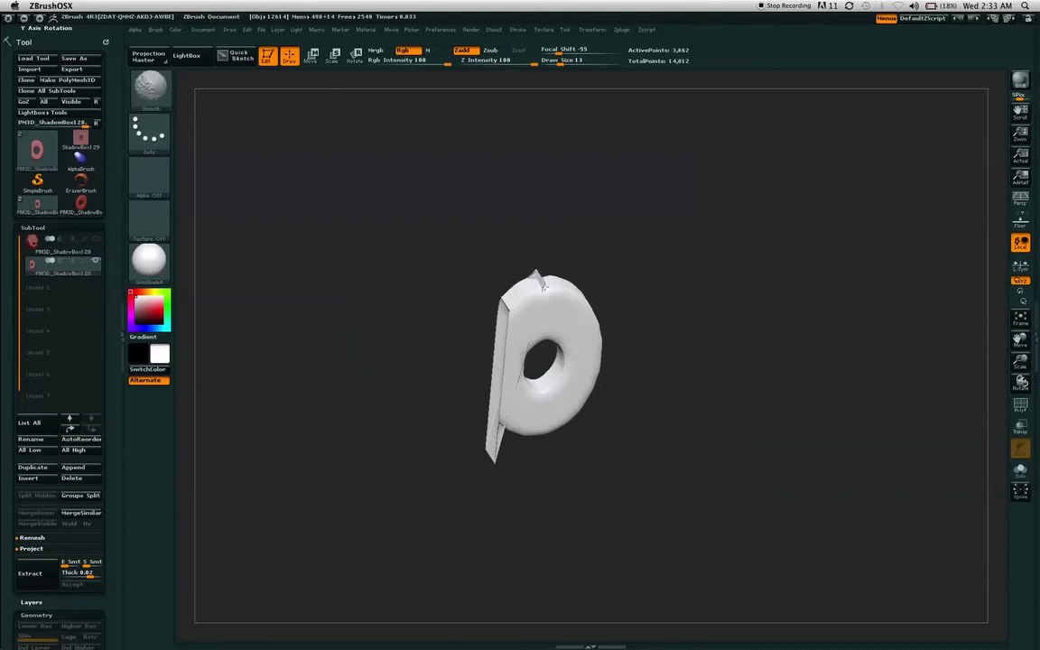
{"action": "left_click", "coordinate": [575, 60]}
{"action": "mouse_move", "coordinate": [539, 284]}
{"action": "left_mouse_down", "text": "shift"}
{"action": "mouse_move", "coordinate": [543, 302]}
{"action": "mouse_move", "coordinate": [534, 293]}
{"action": "left_mouse_up", "text": "shift"}
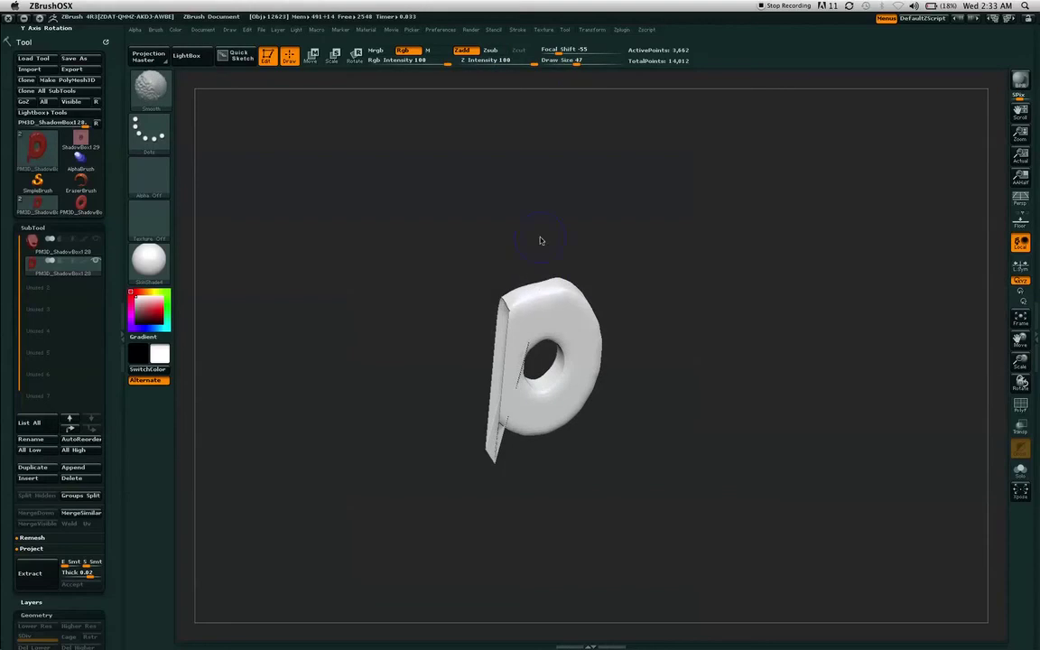
{"action": "left_click_drag", "start_coordinate": [540, 240], "coordinate": [652, 214], "text": "shift"}
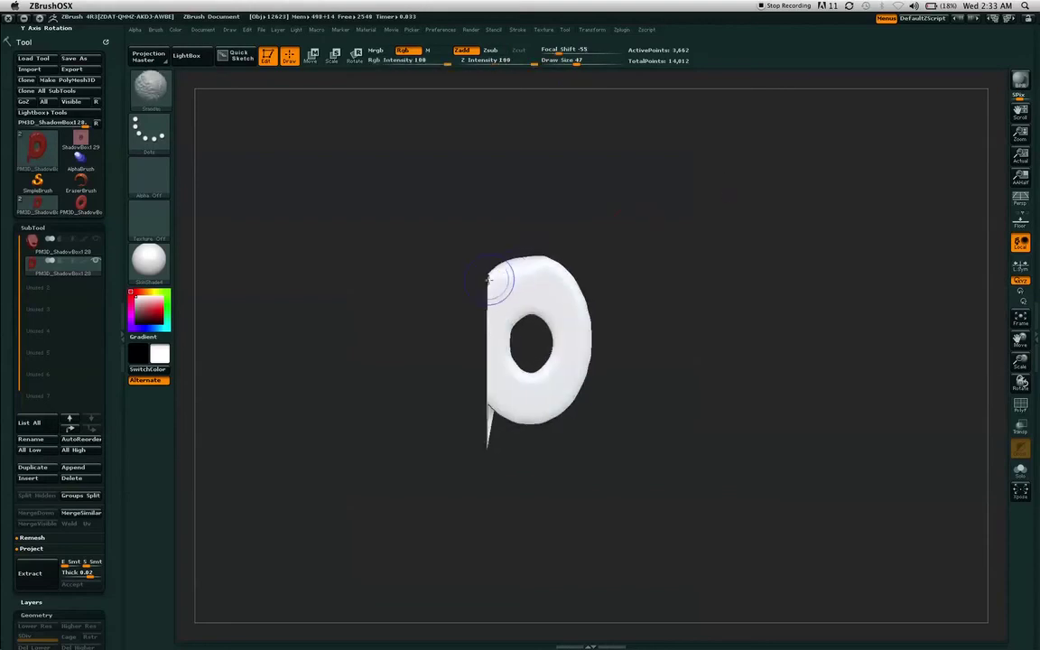
- Smooth along the ring's flat clipped side, and undo the smoothing and the upper-edge spike
{"action": "left_click_drag", "start_coordinate": [487, 280], "coordinate": [452, 460]}
{"action": "key", "text": "ctrl+z"}
{"action": "mouse_move", "coordinate": [501, 449]}
{"action": "left_mouse_down"}
{"action": "mouse_move", "coordinate": [763, 255]}
{"action": "mouse_move", "coordinate": [759, 231]}
{"action": "mouse_move", "coordinate": [719, 255]}
{"action": "mouse_move", "coordinate": [741, 265]}
{"action": "left_mouse_up"}
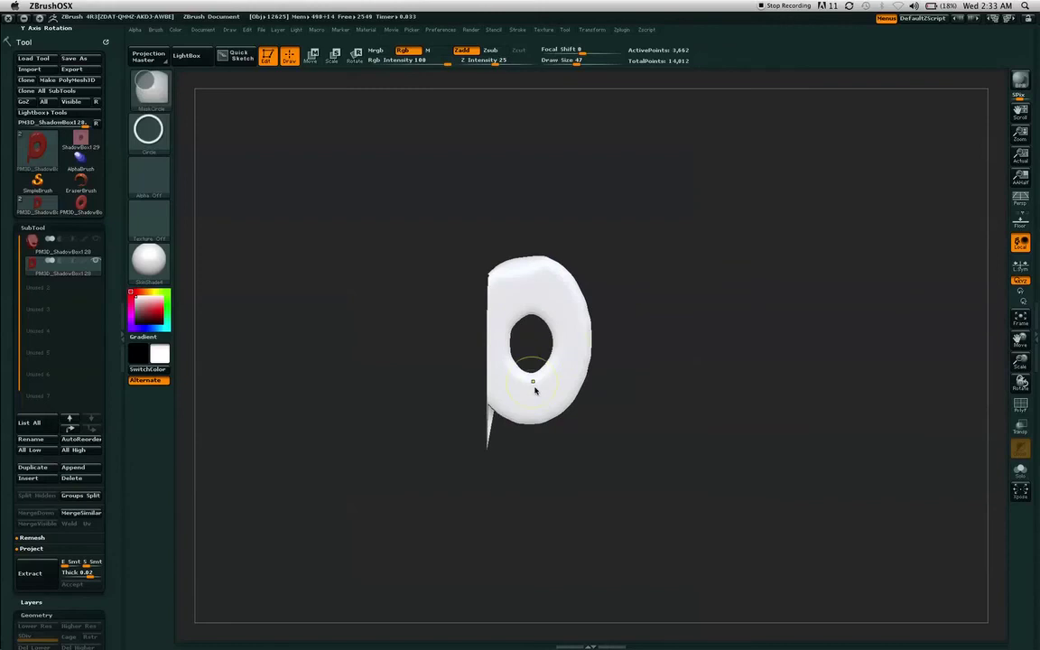
{"action": "key", "text": "ctrl+z"}
{"action": "key", "text": "ctrl+z"}
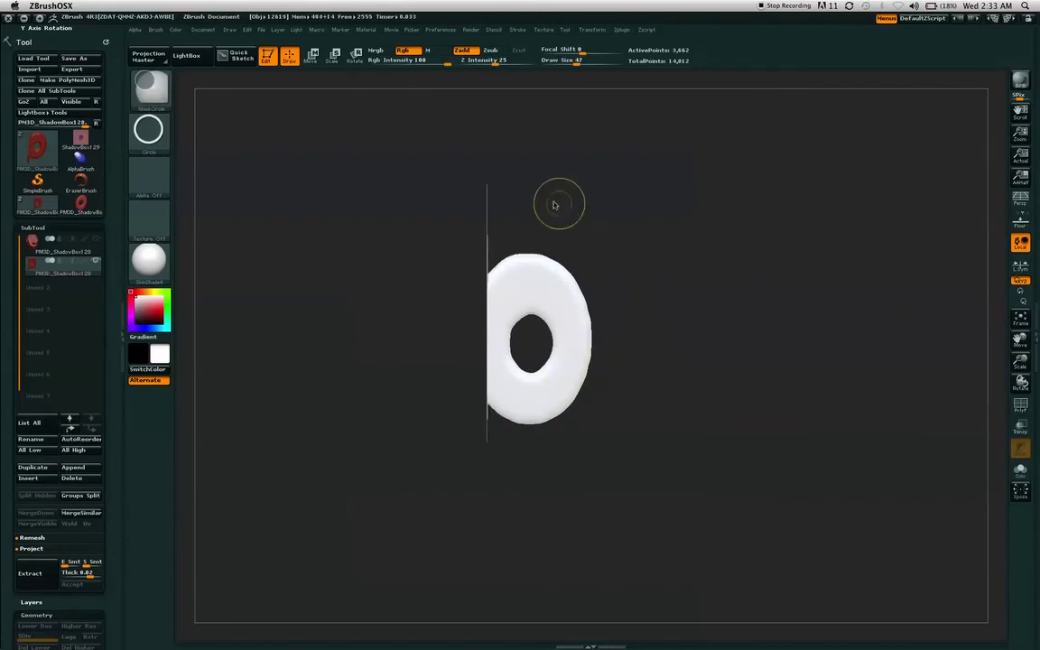
- Try angled ClipCurve cuts across the ring from different directions, undoing the cuts
{"action": "mouse_move", "coordinate": [519, 201]}
{"action": "left_mouse_down", "text": "ctrl+shift"}
{"action": "mouse_move", "coordinate": [497, 236]}
{"action": "mouse_move", "coordinate": [485, 299]}
{"action": "left_mouse_up", "text": "ctrl+shift"}
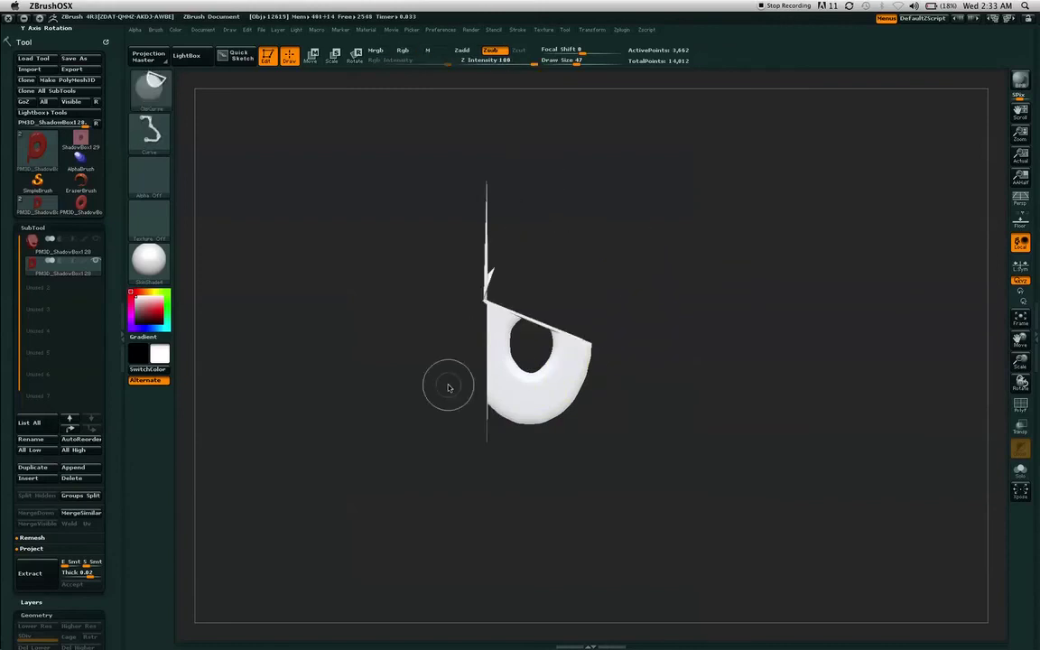
{"action": "key", "text": "ctrl+z"}
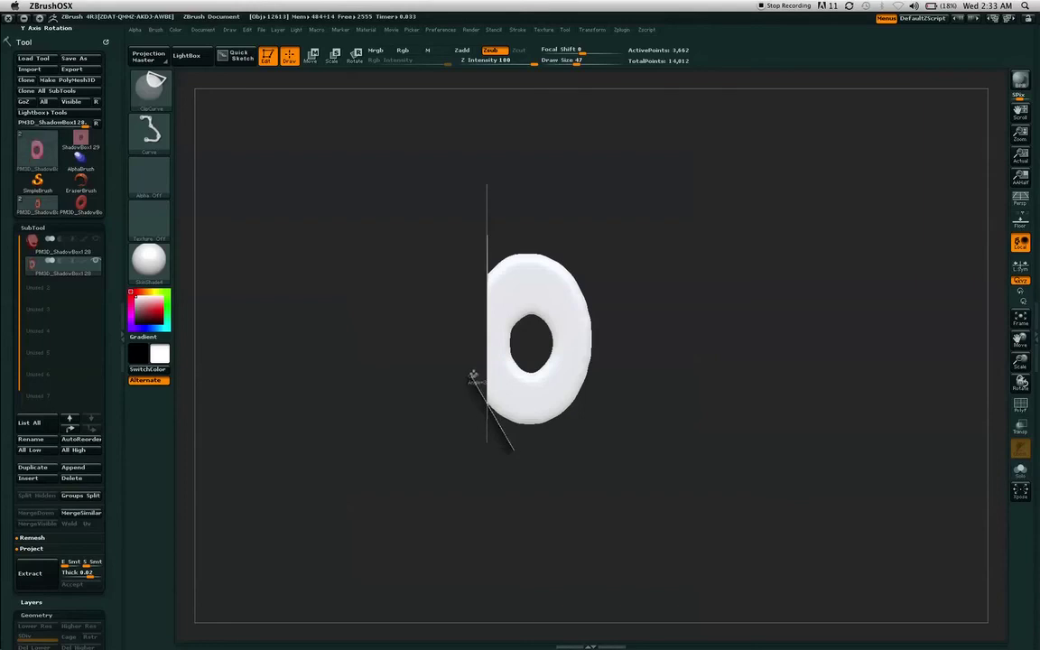
{"action": "mouse_move", "coordinate": [471, 373]}
{"action": "left_mouse_down", "text": "ctrl+shift"}
{"action": "mouse_move", "coordinate": [475, 260]}
{"action": "mouse_move", "coordinate": [476, 281]}
{"action": "mouse_move", "coordinate": [520, 230]}
{"action": "left_mouse_up", "text": "ctrl+shift"}
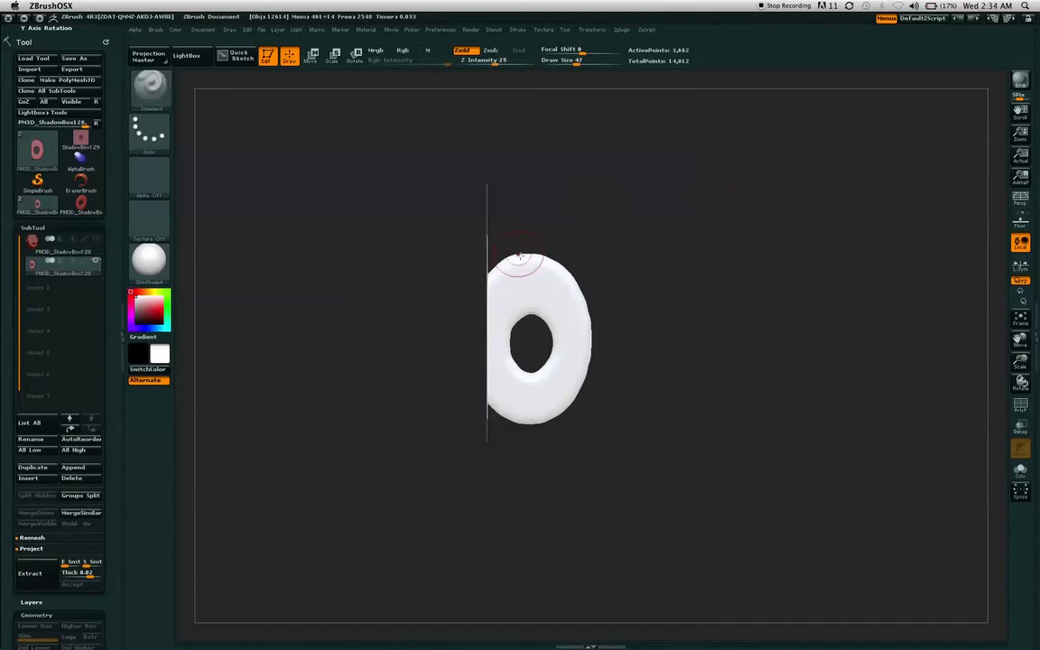
{"action": "mouse_move", "coordinate": [540, 448]}
{"action": "left_mouse_down", "text": "ctrl+shift"}
{"action": "mouse_move", "coordinate": [558, 384]}
{"action": "mouse_move", "coordinate": [623, 303]}
{"action": "left_mouse_up", "text": "ctrl+shift"}
{"action": "key", "text": "ctrl+z"}
- Clip the ring's right side at a slant with ClipCurve, and undo all clipping back to the full ring
{"action": "mouse_move", "coordinate": [605, 258]}
{"action": "left_mouse_down", "text": "ctrl+shift"}
{"action": "mouse_move", "coordinate": [587, 287]}
{"action": "mouse_move", "coordinate": [567, 474]}
{"action": "left_mouse_up", "text": "ctrl+shift"}
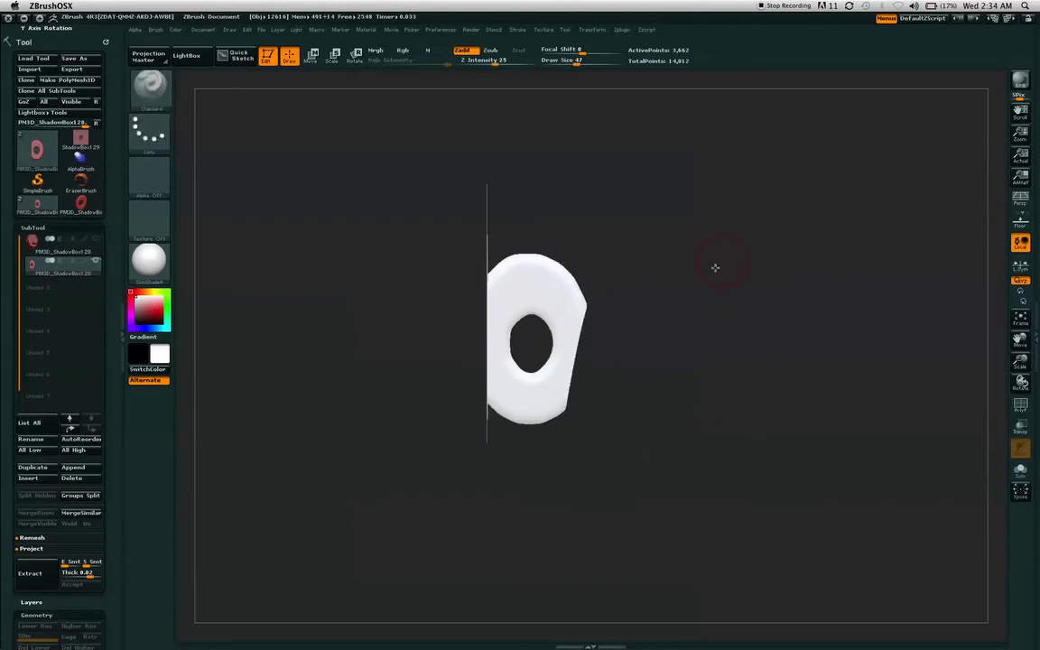
{"action": "mouse_move", "coordinate": [715, 267]}
{"action": "left_mouse_down"}
{"action": "mouse_move", "coordinate": [684, 257]}
{"action": "mouse_move", "coordinate": [735, 295]}
{"action": "left_mouse_up"}
{"action": "key", "text": "ctrl"}
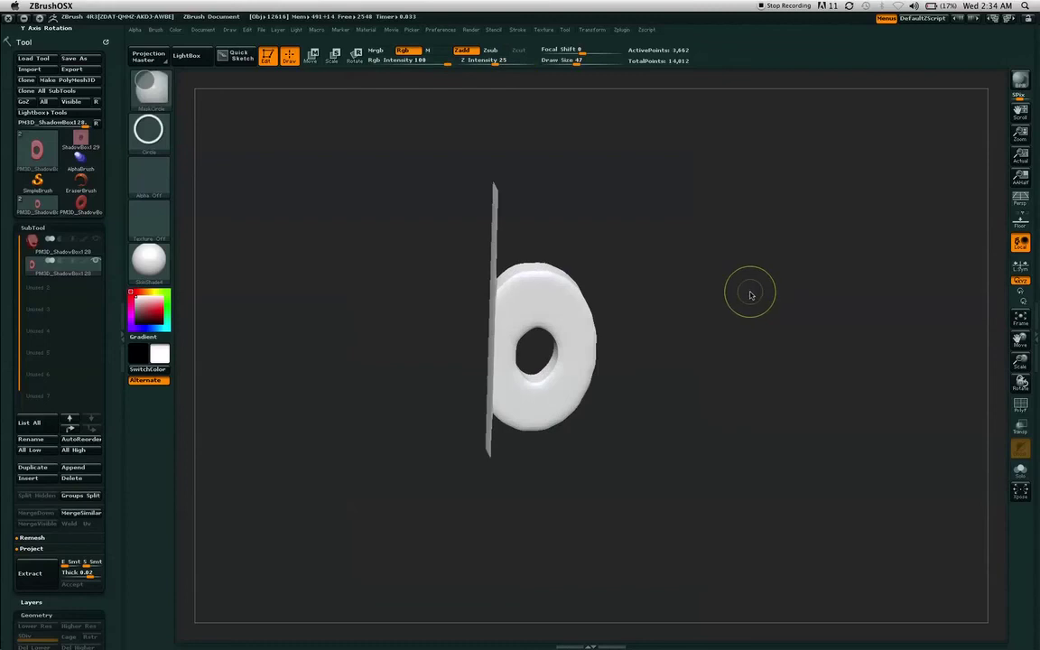
{"action": "key", "text": "ctrl+z"}
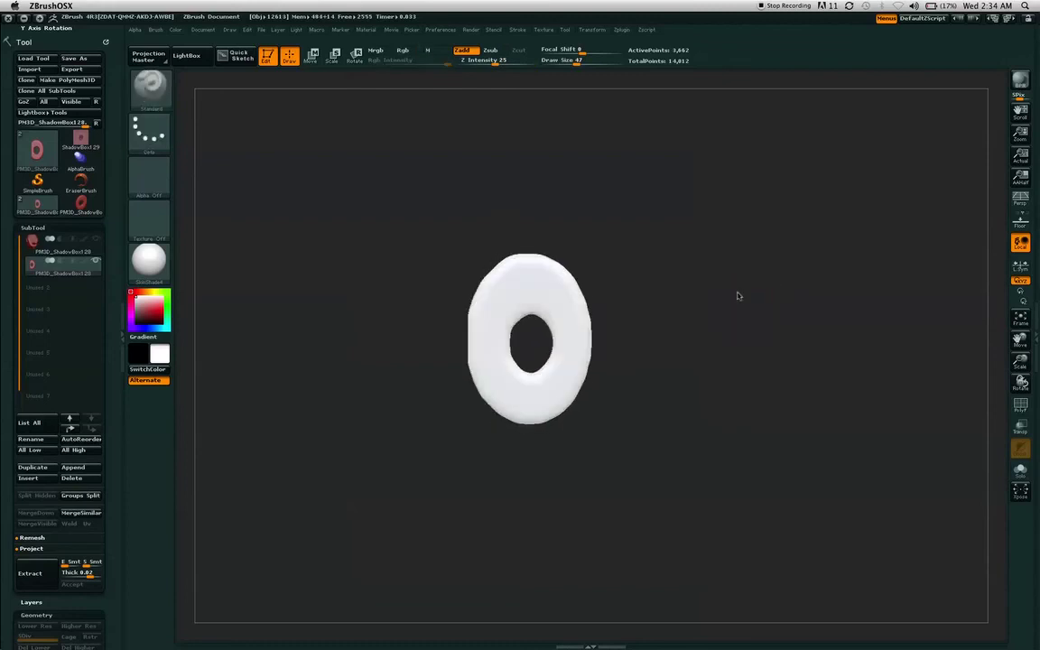
- Trim the ring's outer edge to a clean oval with ClipCircle, positioning the circle centred over the hole
{"action": "left_click", "coordinate": [150, 85], "text": "ctrl+shift"}
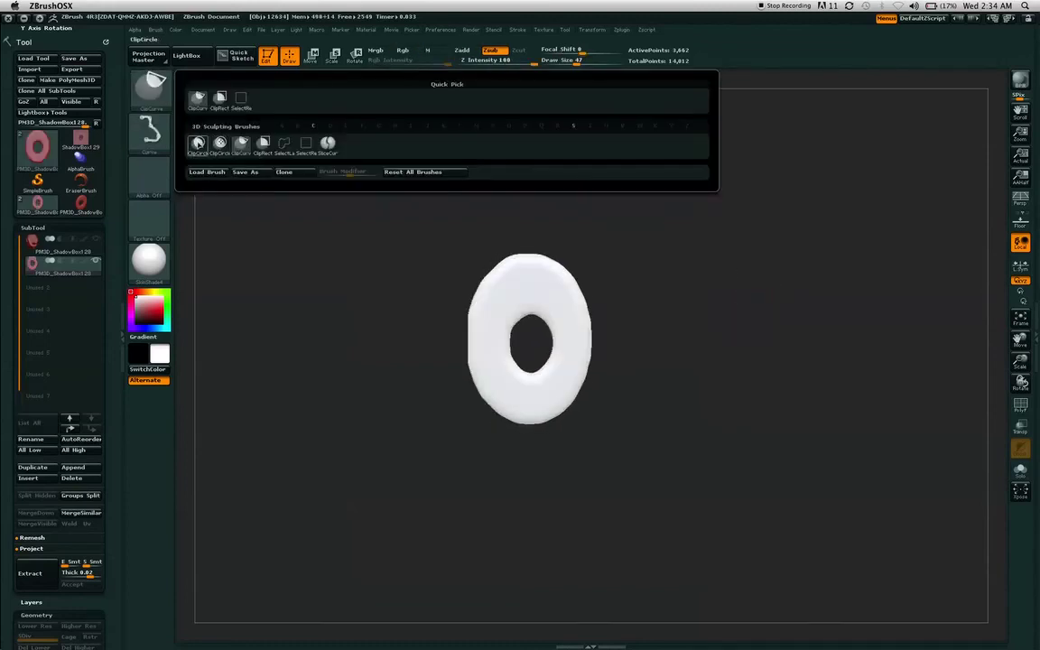
{"action": "left_click", "coordinate": [197, 143]}
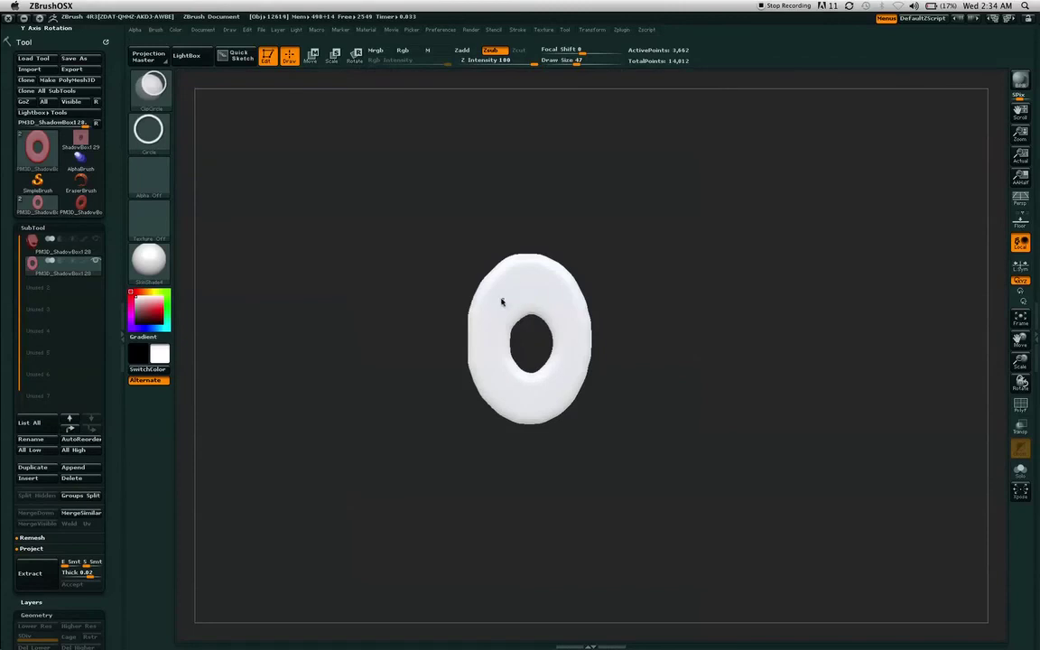
{"action": "left_click_drag", "start_coordinate": [502, 301], "coordinate": [585, 409], "text": "ctrl+shift"}
{"action": "key", "text": "space"}
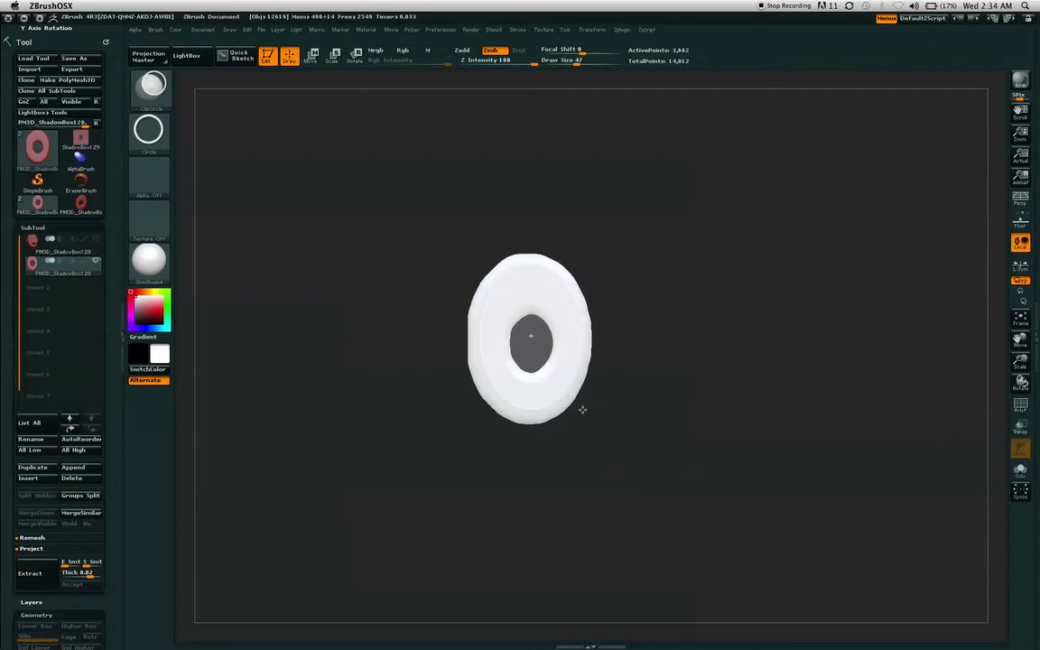
{"action": "mouse_move", "coordinate": [591, 417]}
{"action": "left_mouse_down"}
{"action": "mouse_move", "coordinate": [622, 444]}
{"action": "mouse_move", "coordinate": [585, 410]}
{"action": "left_mouse_up"}
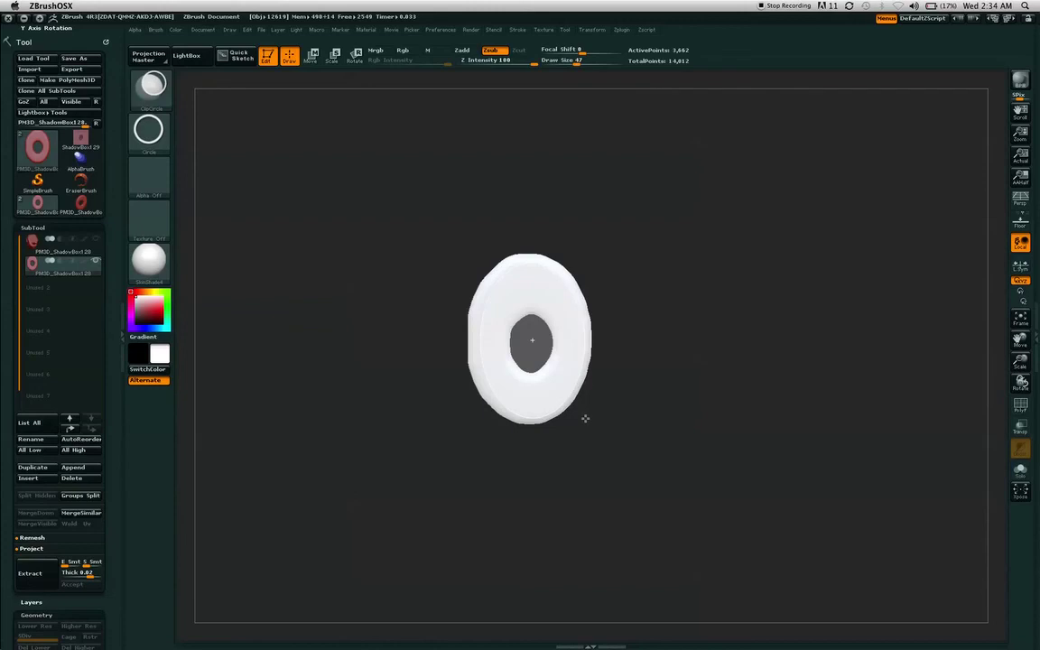
{"action": "left_click_drag", "start_coordinate": [584, 418], "coordinate": [584, 434]}
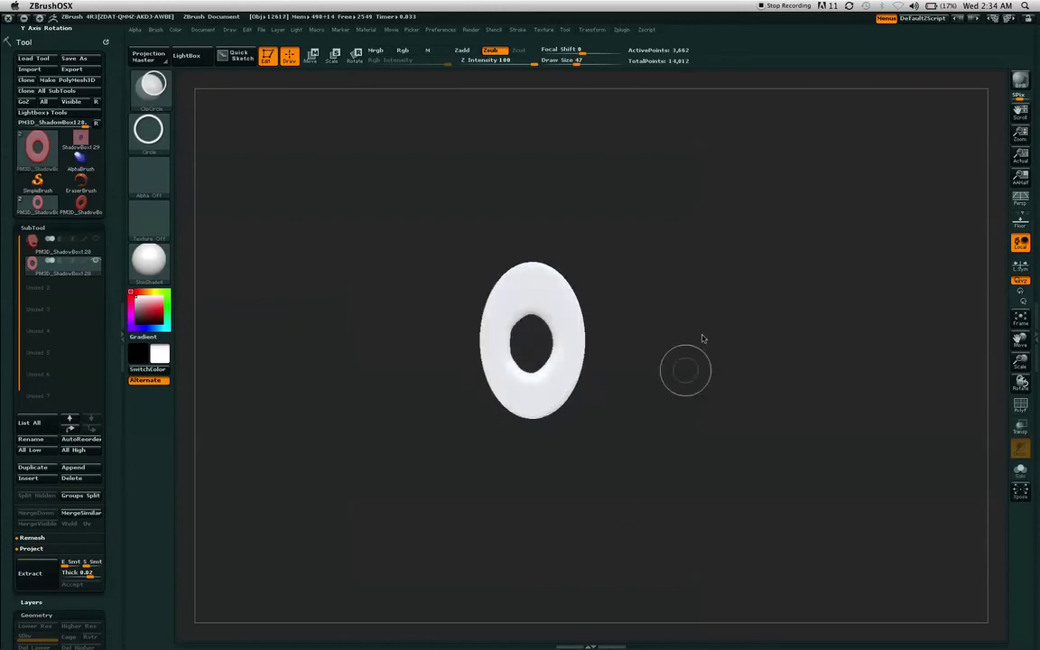
- Widen the ring's hole into a clean circle with an inverted ClipCircle, centring the circle over the hole
{"action": "mouse_move", "coordinate": [706, 255]}
{"action": "left_mouse_down"}
{"action": "mouse_move", "coordinate": [735, 332]}
{"action": "mouse_move", "coordinate": [789, 279]}
{"action": "mouse_move", "coordinate": [694, 174]}
{"action": "mouse_move", "coordinate": [712, 274]}
{"action": "mouse_move", "coordinate": [740, 284]}
{"action": "mouse_move", "coordinate": [740, 149]}
{"action": "mouse_move", "coordinate": [763, 207]}
{"action": "mouse_move", "coordinate": [792, 184]}
{"action": "mouse_move", "coordinate": [759, 290]}
{"action": "left_mouse_up"}
{"action": "key", "text": "ctrl+shift"}
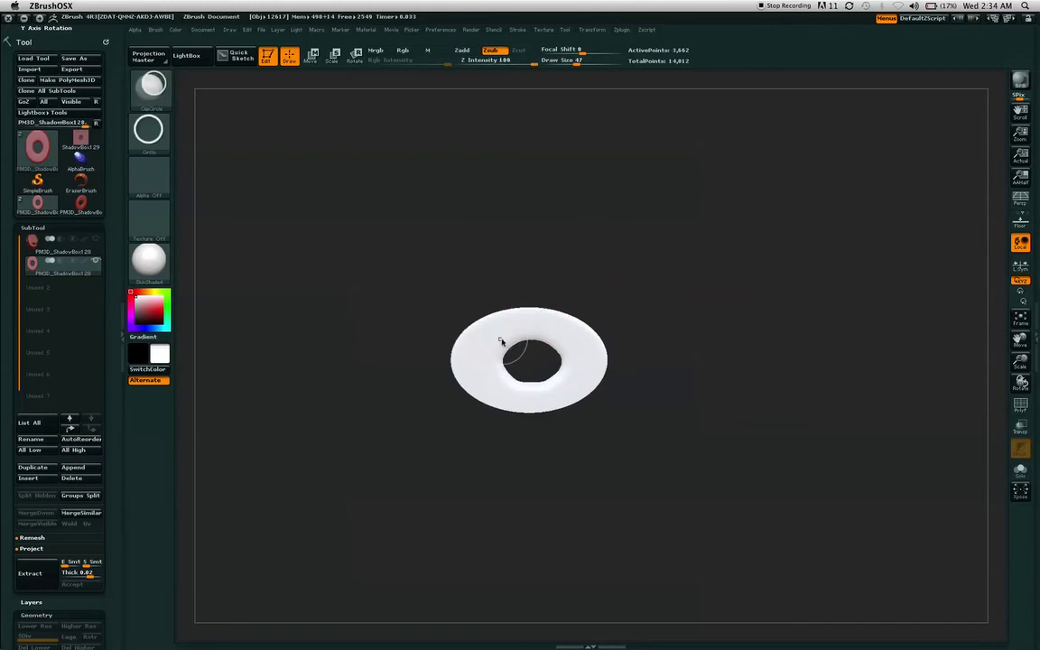
{"action": "left_click_drag", "start_coordinate": [528, 359], "coordinate": [571, 385], "text": "ctrl+shift"}
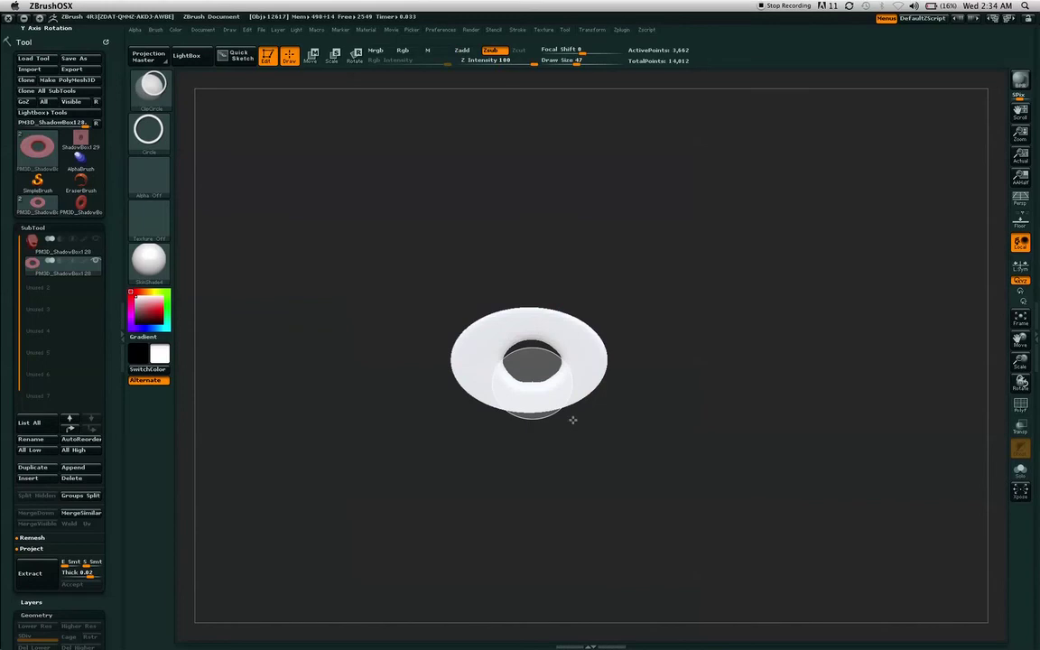
{"action": "key", "text": "super+space"}
{"action": "left_click_drag", "start_coordinate": [572, 420], "coordinate": [569, 409]}
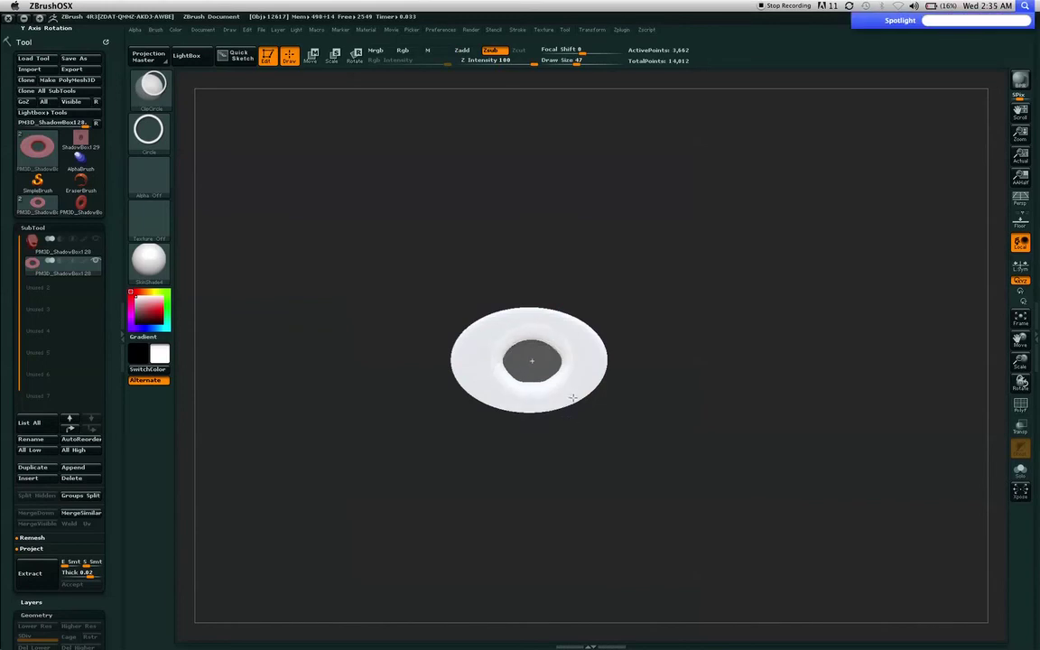
{"action": "key", "text": "alt"}
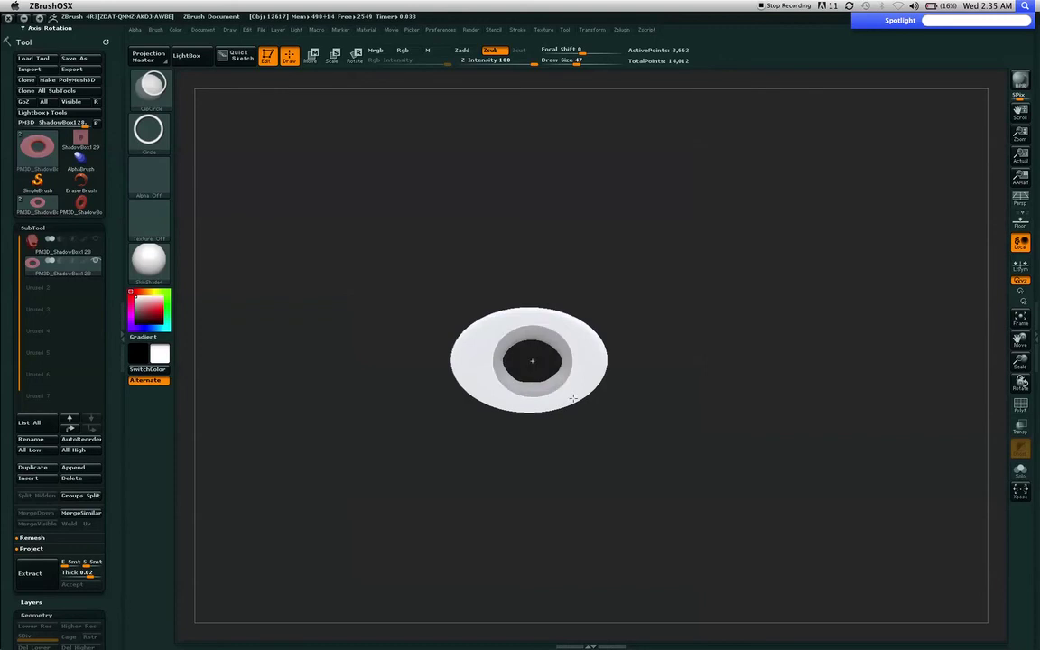
{"action": "mouse_move", "coordinate": [696, 366]}
{"action": "left_mouse_down"}
{"action": "mouse_move", "coordinate": [739, 293]}
{"action": "mouse_move", "coordinate": [722, 353]}
{"action": "mouse_move", "coordinate": [736, 259]}
{"action": "mouse_move", "coordinate": [703, 299]}
{"action": "mouse_move", "coordinate": [696, 276]}
{"action": "mouse_move", "coordinate": [710, 293]}
{"action": "mouse_move", "coordinate": [708, 229]}
{"action": "mouse_move", "coordinate": [745, 330]}
{"action": "mouse_move", "coordinate": [784, 328]}
{"action": "mouse_move", "coordinate": [706, 284]}
{"action": "mouse_move", "coordinate": [717, 281]}
{"action": "mouse_move", "coordinate": [726, 318]}
{"action": "mouse_move", "coordinate": [715, 257]}
{"action": "mouse_move", "coordinate": [729, 163]}
{"action": "mouse_move", "coordinate": [679, 251]}
{"action": "mouse_move", "coordinate": [723, 144]}
{"action": "mouse_move", "coordinate": [688, 273]}
{"action": "mouse_move", "coordinate": [638, 237]}
{"action": "mouse_move", "coordinate": [712, 248]}
{"action": "mouse_move", "coordinate": [666, 191]}
{"action": "mouse_move", "coordinate": [618, 184]}
{"action": "mouse_move", "coordinate": [703, 302]}
{"action": "mouse_move", "coordinate": [645, 248]}
{"action": "mouse_move", "coordinate": [661, 240]}
{"action": "mouse_move", "coordinate": [678, 294]}
{"action": "mouse_move", "coordinate": [712, 232]}
{"action": "mouse_move", "coordinate": [687, 239]}
{"action": "mouse_move", "coordinate": [669, 225]}
{"action": "mouse_move", "coordinate": [971, 180]}
{"action": "left_mouse_up"}
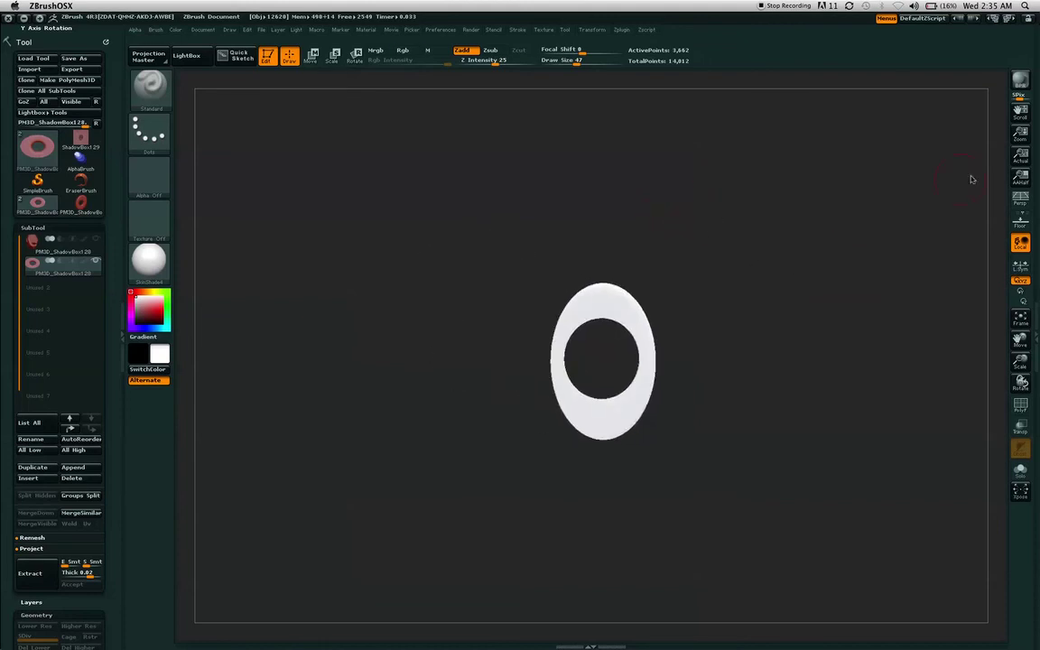
- Display the canvas at antialiased half size, inspect the ring from an angle, and bring the Transform settings into view
{"action": "left_click", "coordinate": [1021, 175]}
{"action": "left_click_drag", "start_coordinate": [737, 300], "coordinate": [695, 278]}
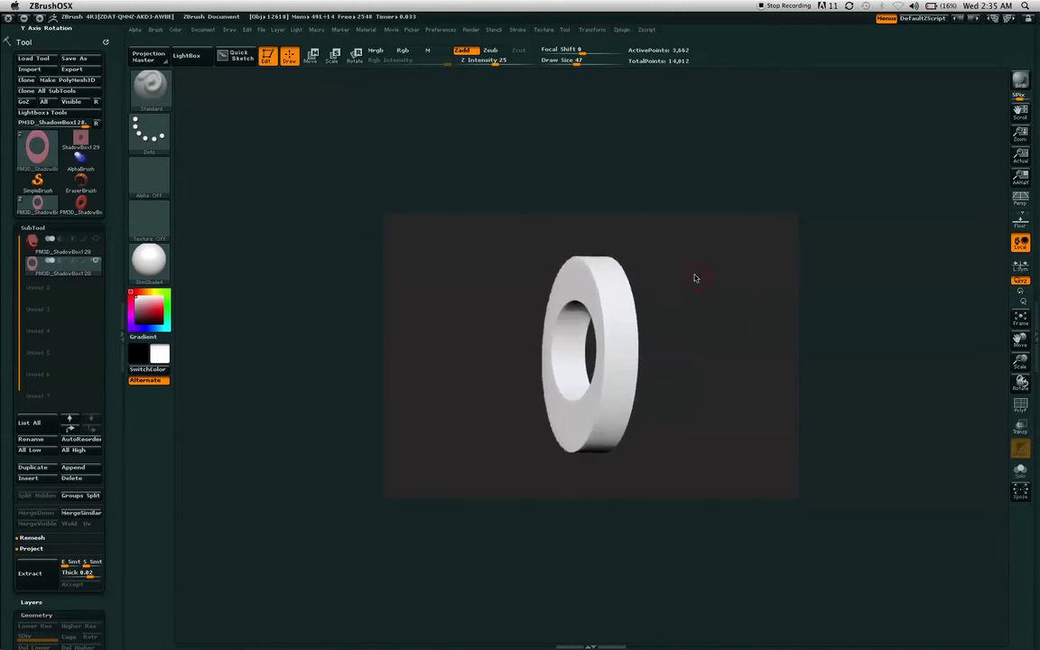
{"action": "left_click_drag", "start_coordinate": [112, 222], "coordinate": [117, 260]}
{"action": "scroll", "coordinate": [55, 307], "scroll_direction": "down", "scroll_amount": 1}
{"action": "scroll", "coordinate": [54, 307], "scroll_direction": "up", "scroll_amount": 7}
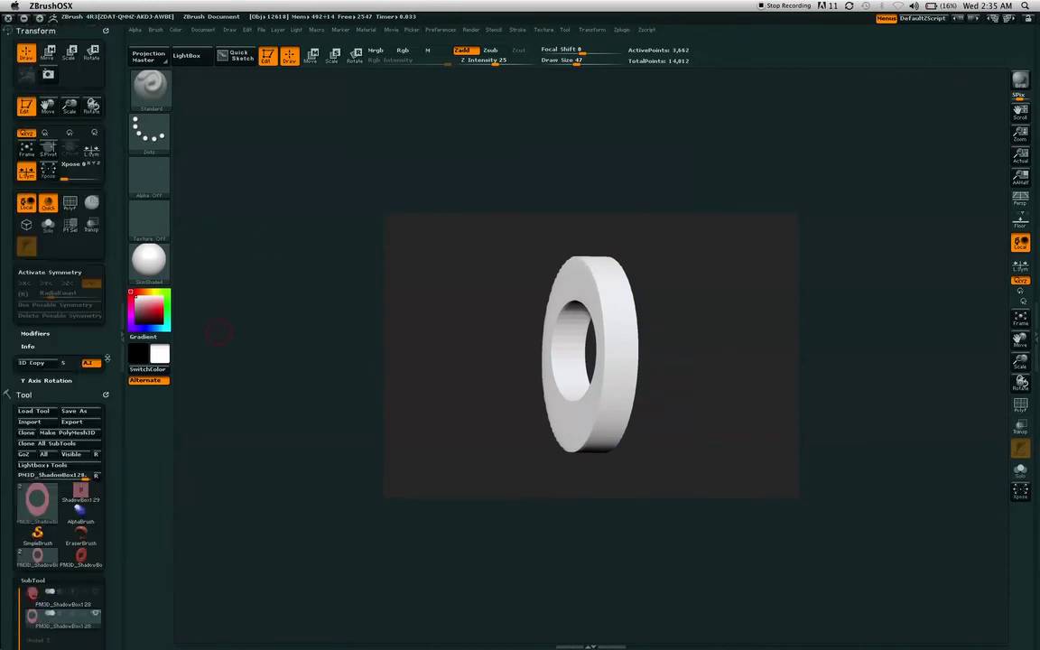